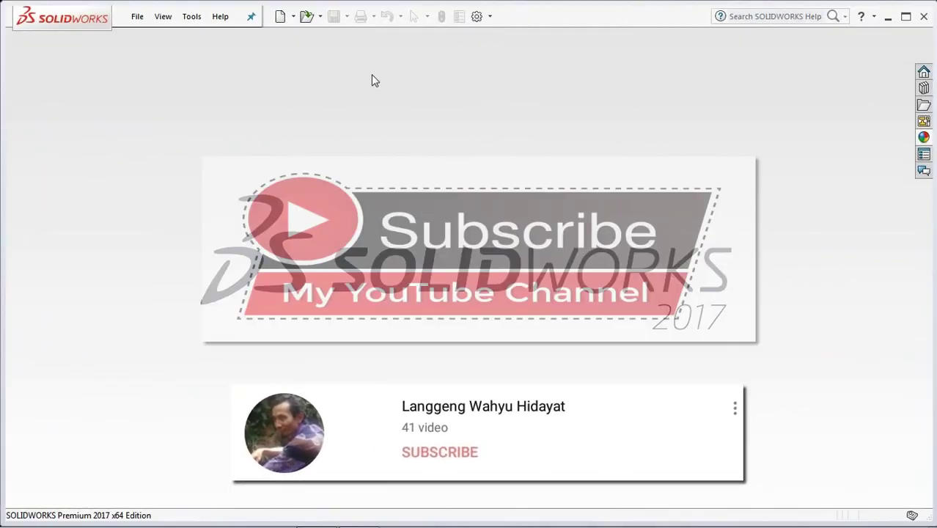
Create a new part document.
left_click(292, 16)
left_click(321, 38)
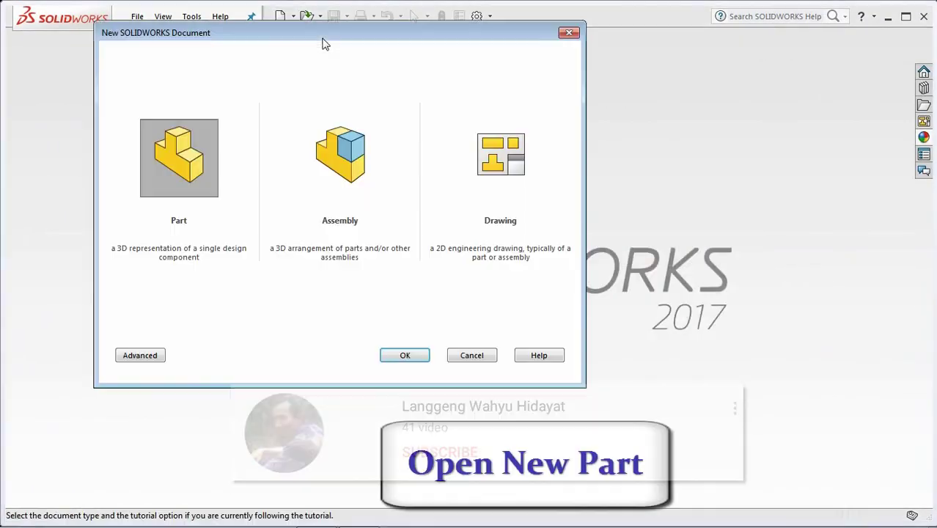
left_click(417, 353)
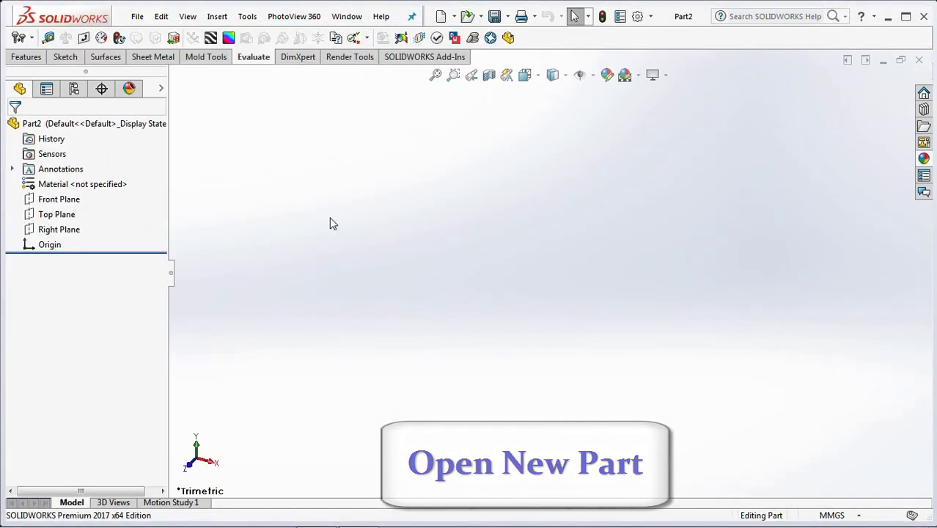
Insert the JERIGEN 1LTR jerrycan part into the new part.
left_click(217, 16)
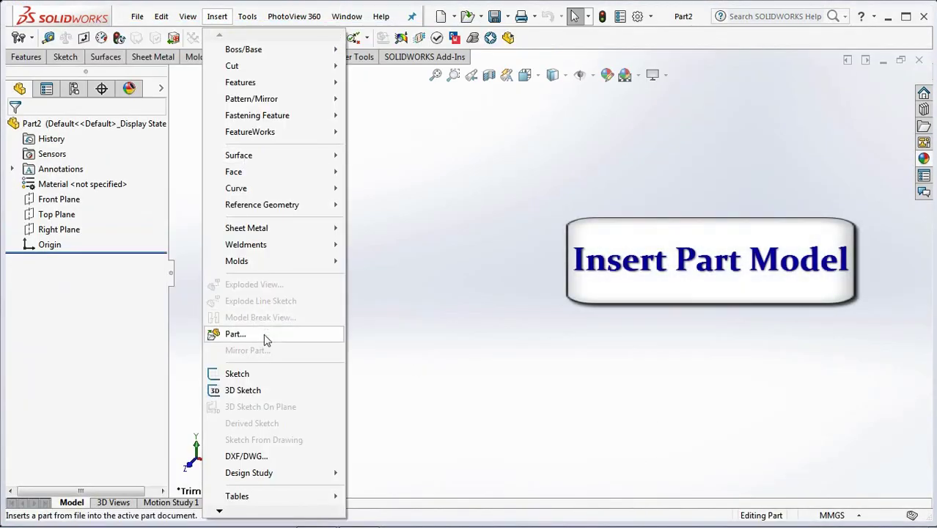
left_click(236, 333)
left_click(349, 125)
left_click(524, 415)
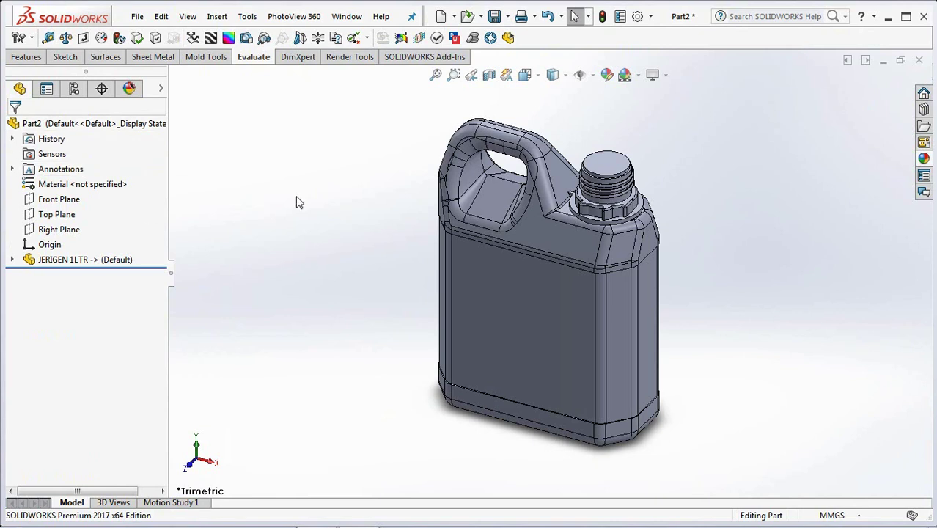
Scale the jerrycan body uniformly by 1.018 about the origin with the Mold Tools Scale command.
left_click(217, 61)
left_click(238, 38)
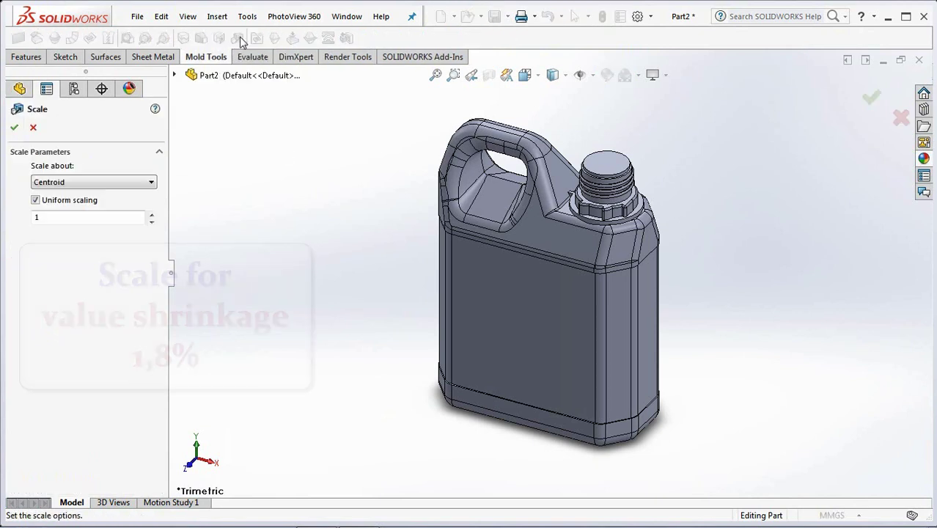
left_click(448, 240)
left_click(117, 188)
left_click(108, 203)
double_click(59, 217)
type("1.018")
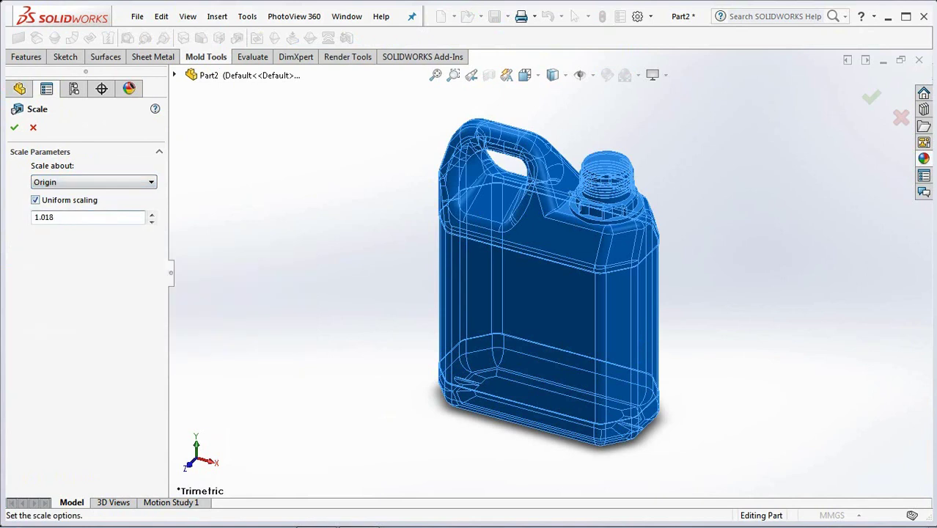
left_click(15, 130)
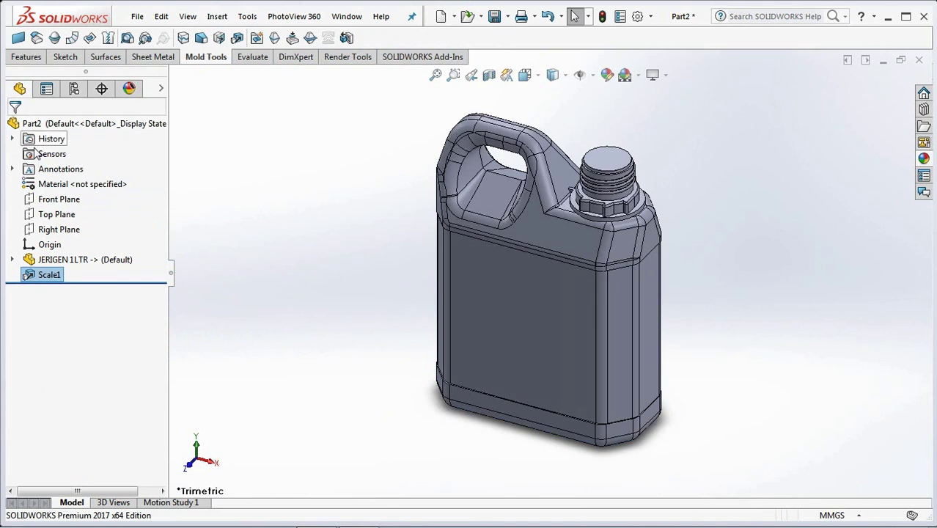
Start a sketch on the Front Plane, viewed from the front.
key("f")
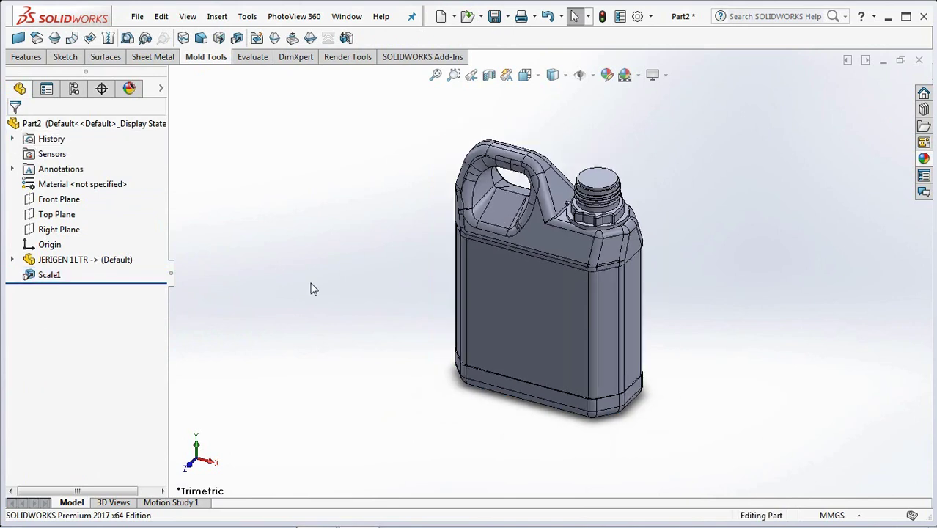
left_click(59, 199)
left_click(26, 56)
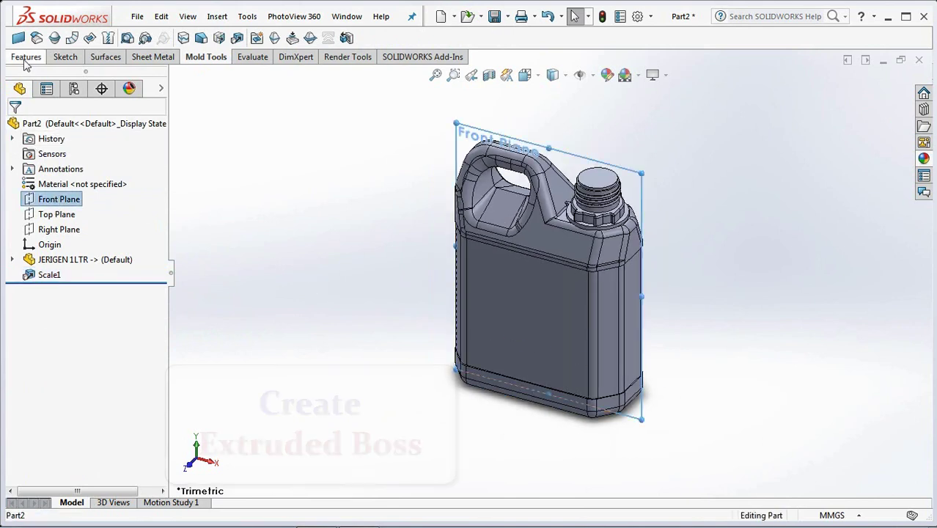
left_click(18, 39)
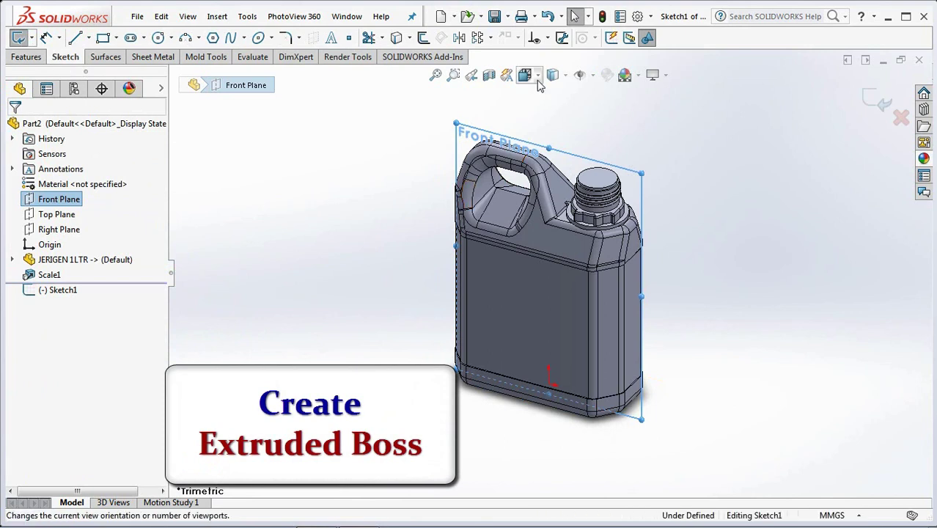
left_click(553, 75)
left_click(543, 130)
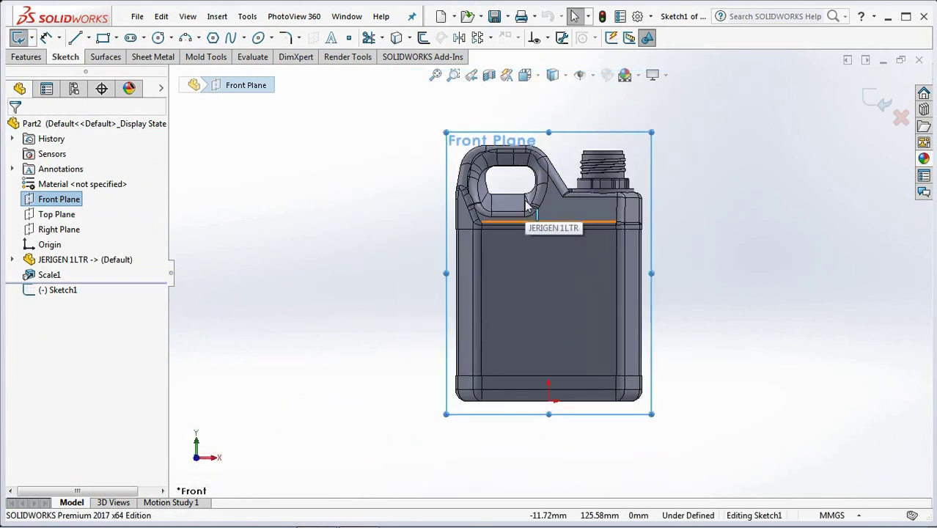
Draw a corner rectangle enclosing the whole jerrycan outline.
left_click(116, 37)
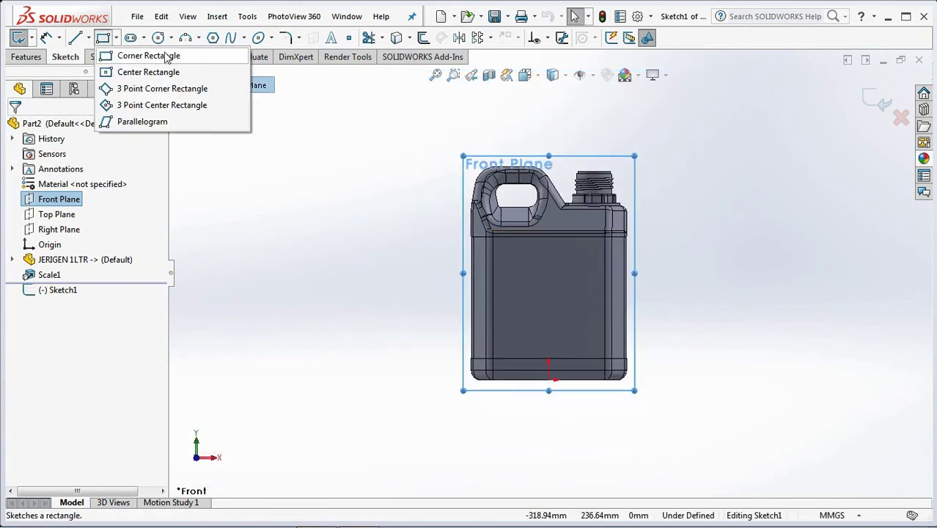
left_click(210, 63)
left_click(417, 144)
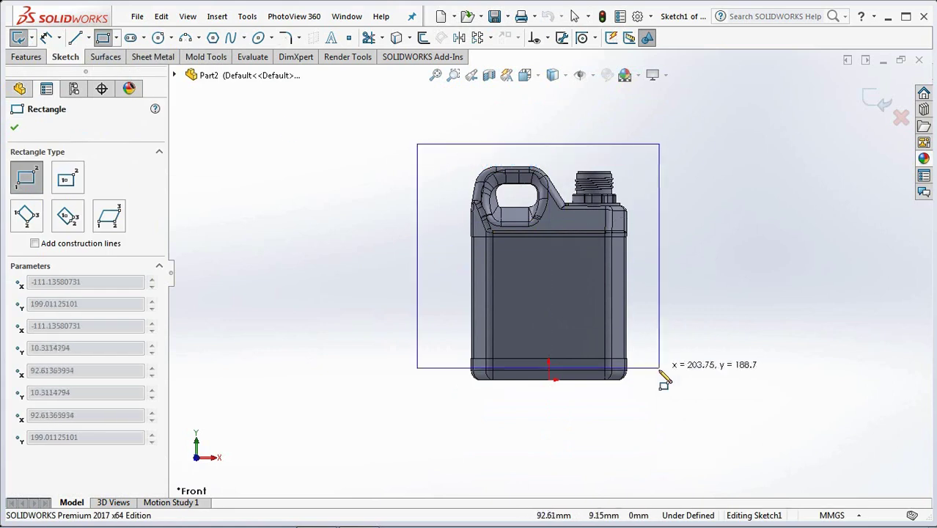
left_click(662, 424)
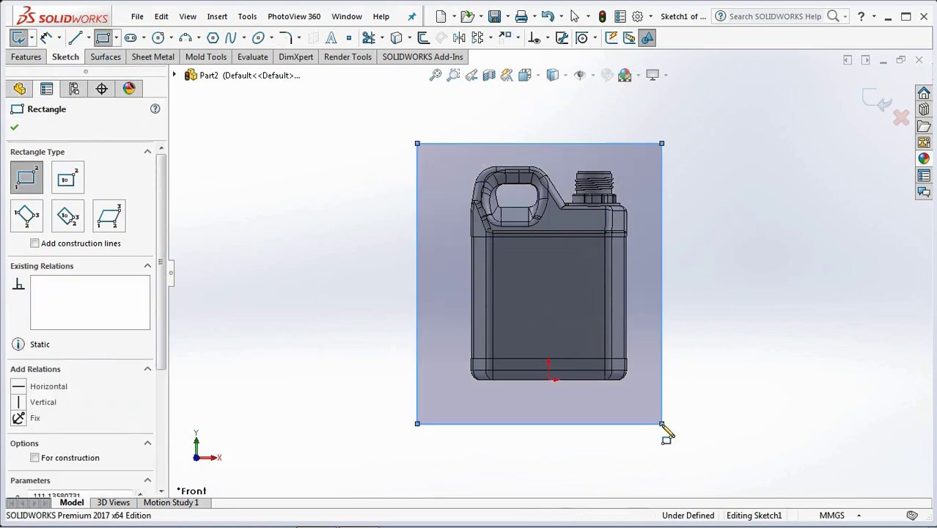
left_click(46, 44)
scroll(692, 192, "down", 3)
Dimension the rectangle's top edge 27 mm above the neck and its height 240 mm.
left_click(520, 181)
left_click(572, 128)
left_click(645, 150)
type("27")
left_click(593, 142)
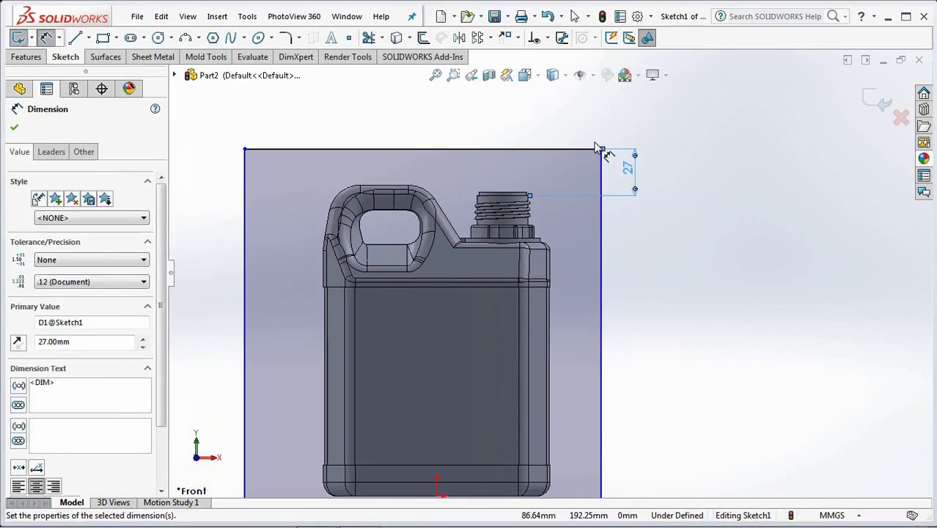
scroll(587, 275, "up", 2)
left_click(587, 286)
left_click(652, 326)
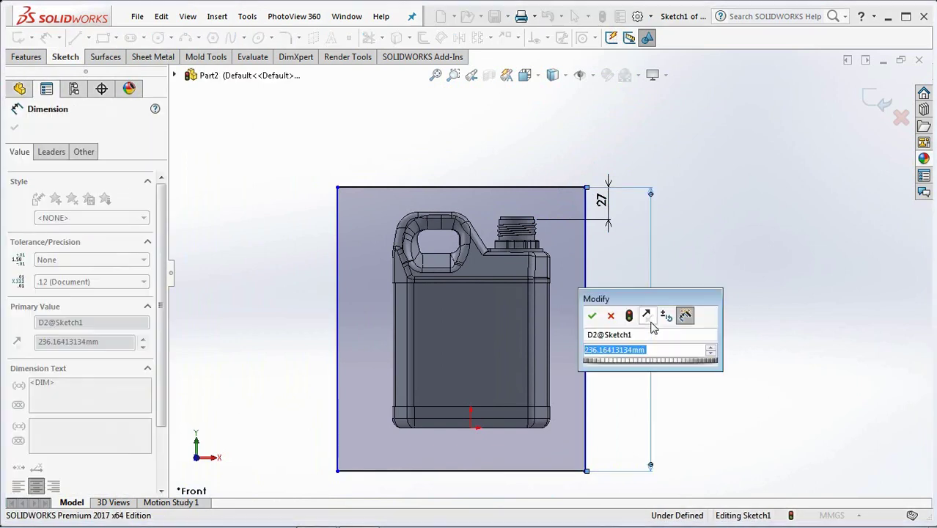
type("240")
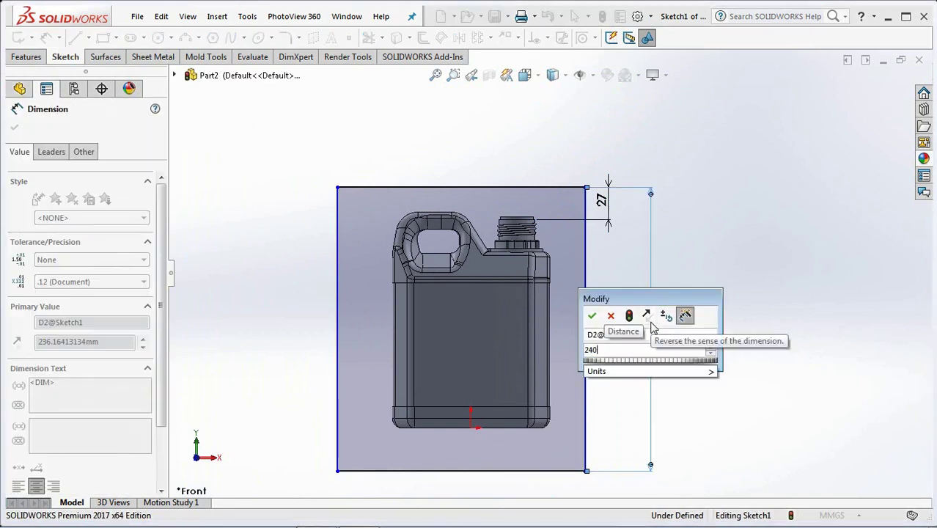
left_click(591, 316)
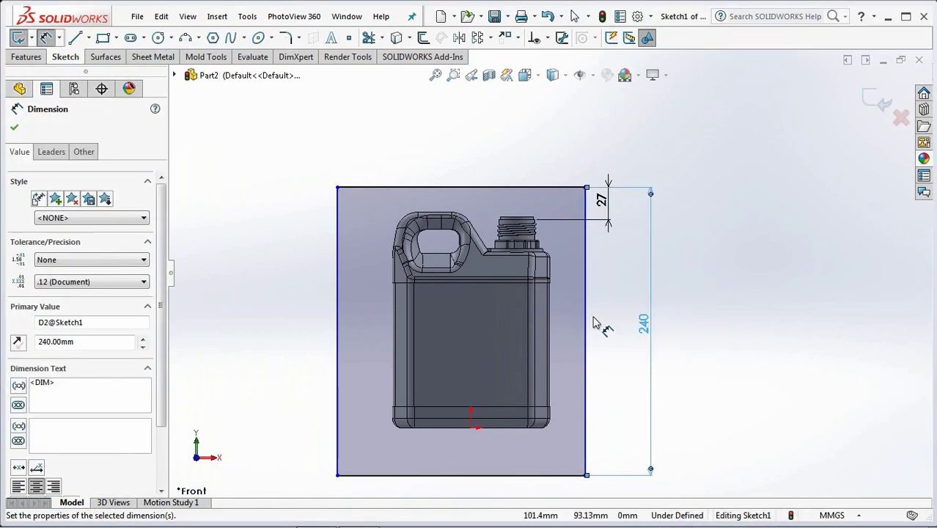
Add a 40 mm left offset from the jerrycan and a 190 mm rectangle width.
scroll(396, 372, "down", 2)
scroll(411, 371, "down", 2)
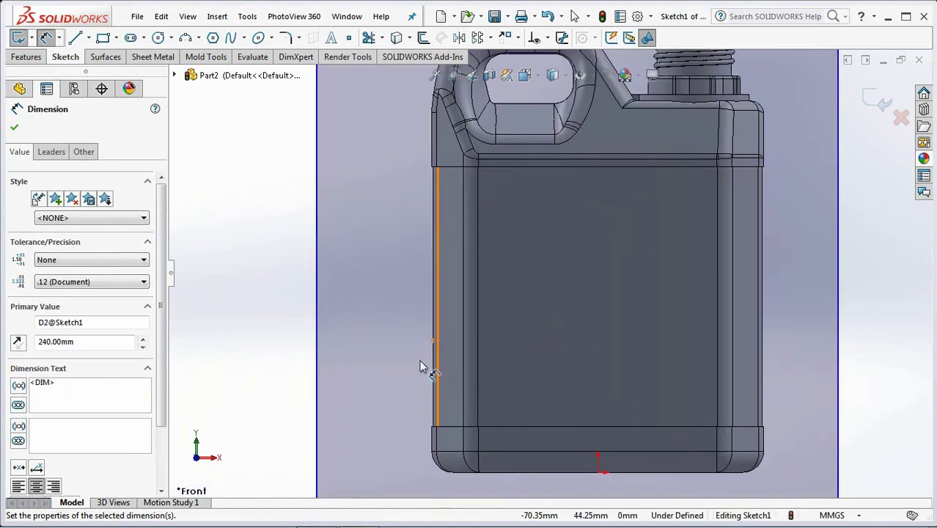
left_click(434, 369)
left_click(316, 369)
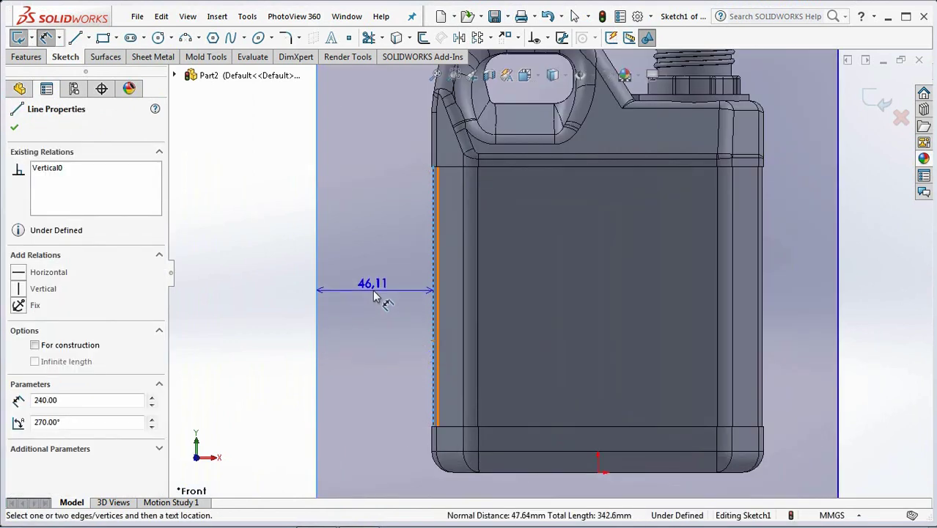
left_click(376, 294)
type("40")
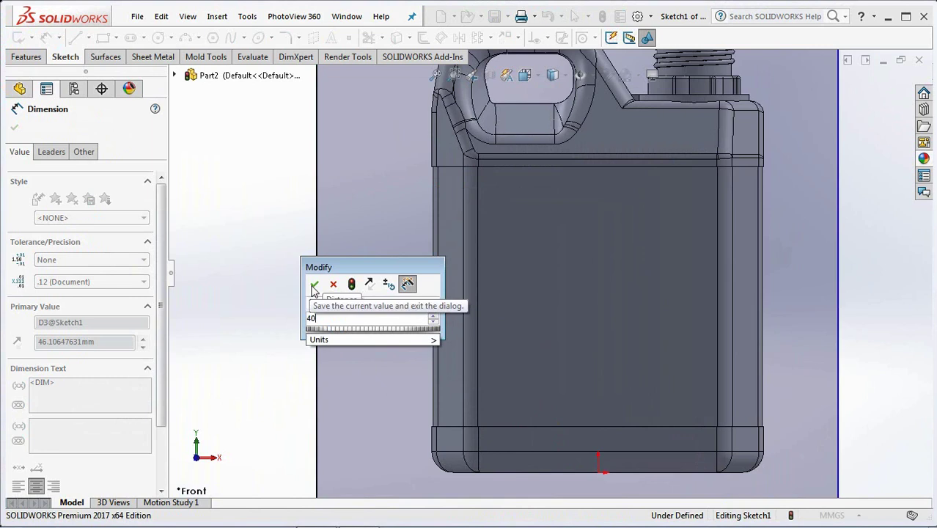
left_click(314, 283)
key("f")
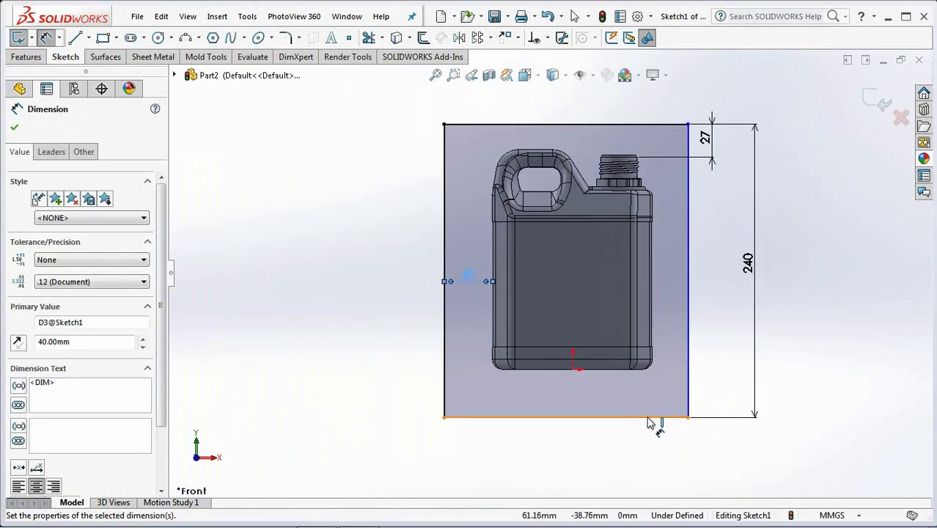
left_click(648, 418)
left_click(564, 449)
type("1")
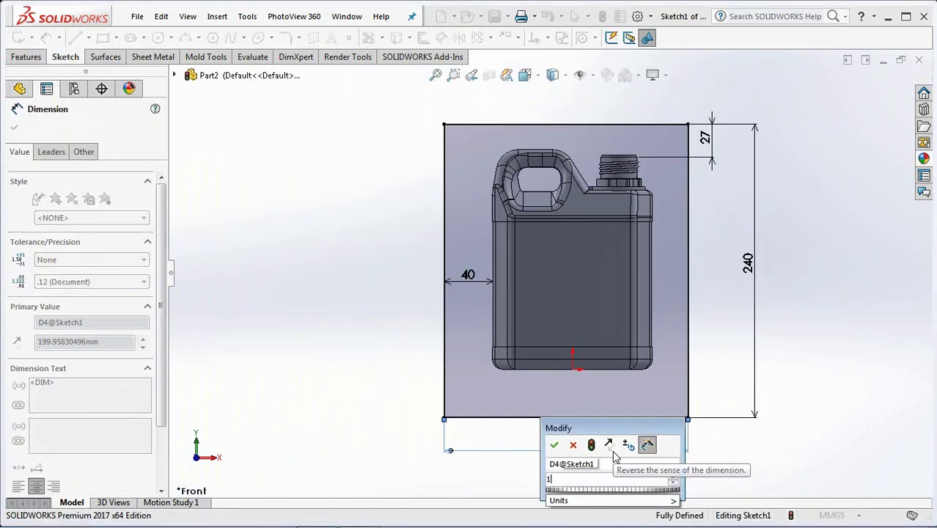
left_click(553, 445)
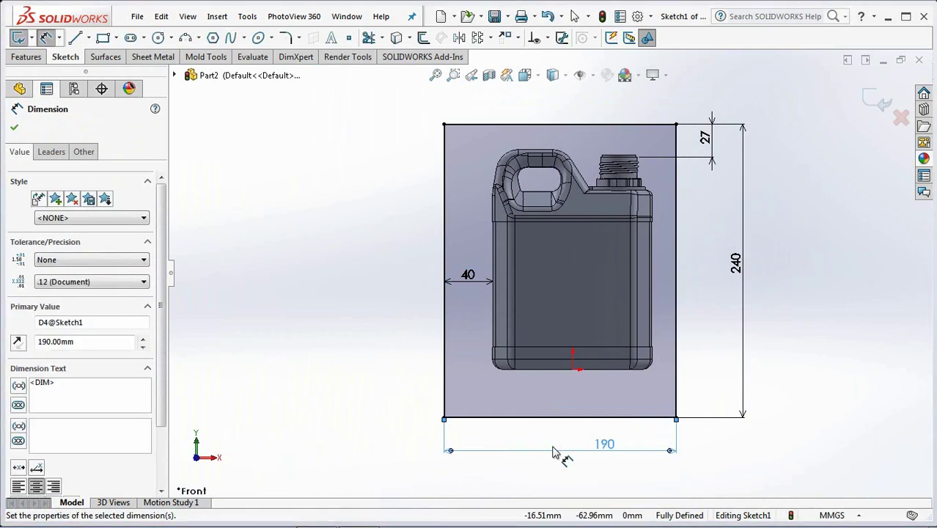
left_click(872, 107)
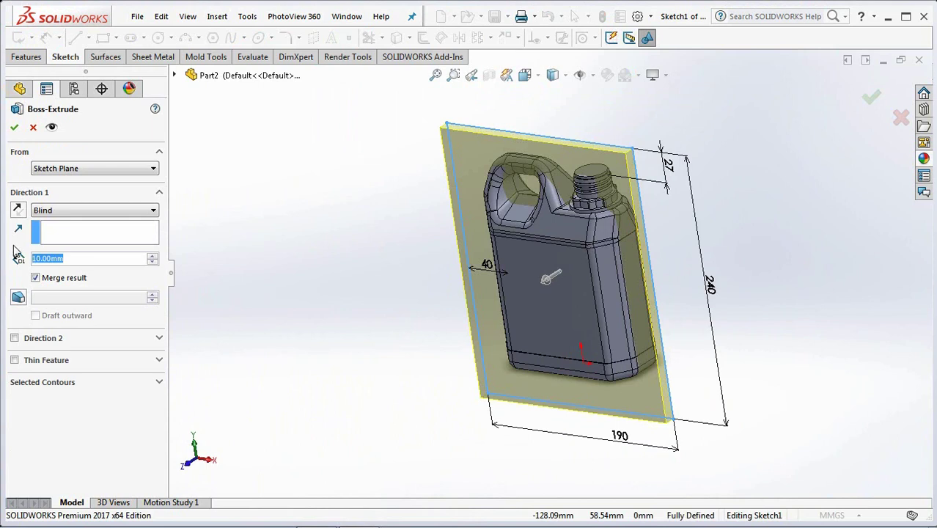
Extrude the rectangle 150 mm Mid Plane as a separate, unmerged solid block.
left_click(134, 213)
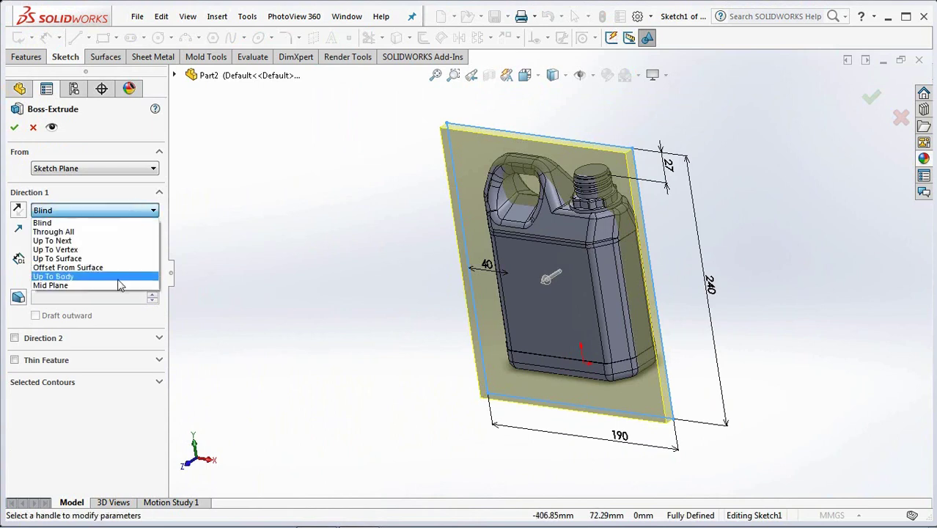
left_click(82, 286)
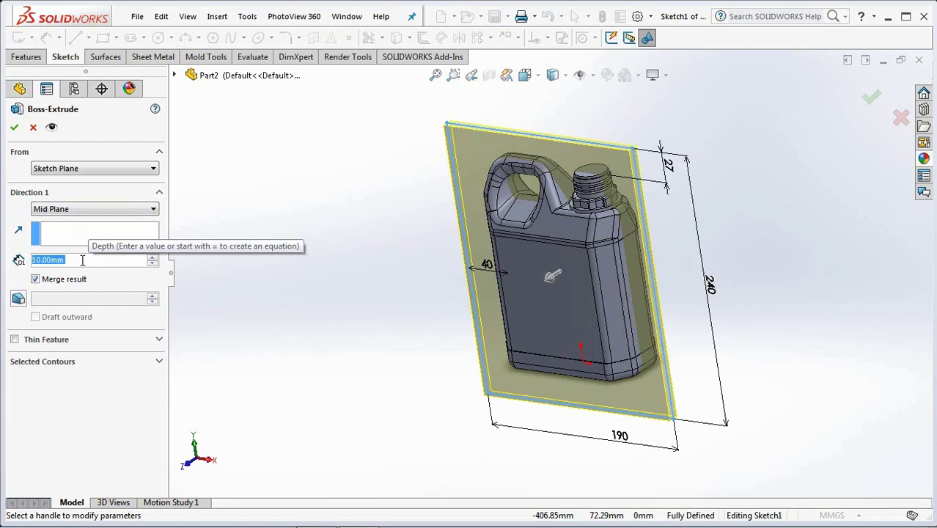
type("150")
key("Return")
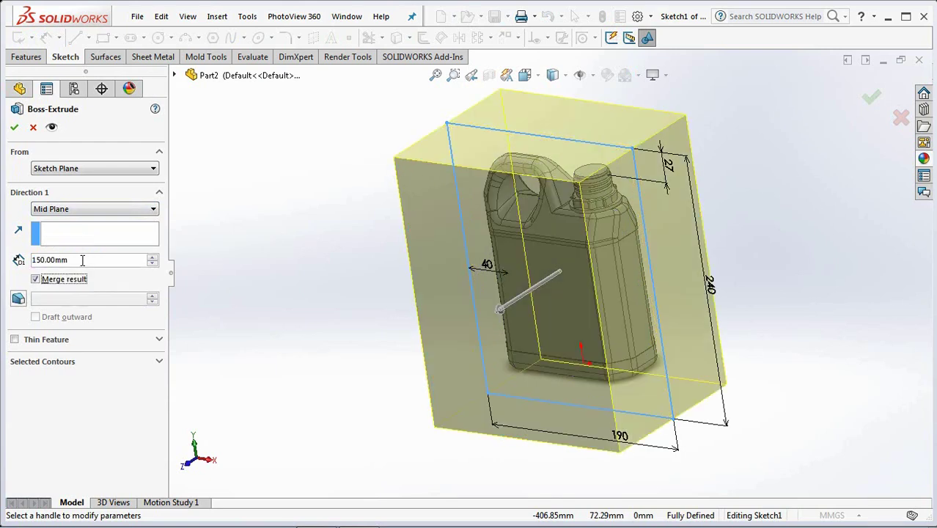
left_click(14, 128)
Check the jerrycan inside the block in wireframe, then pick Boss-Extrude1 as the Combine main body.
left_click(552, 74)
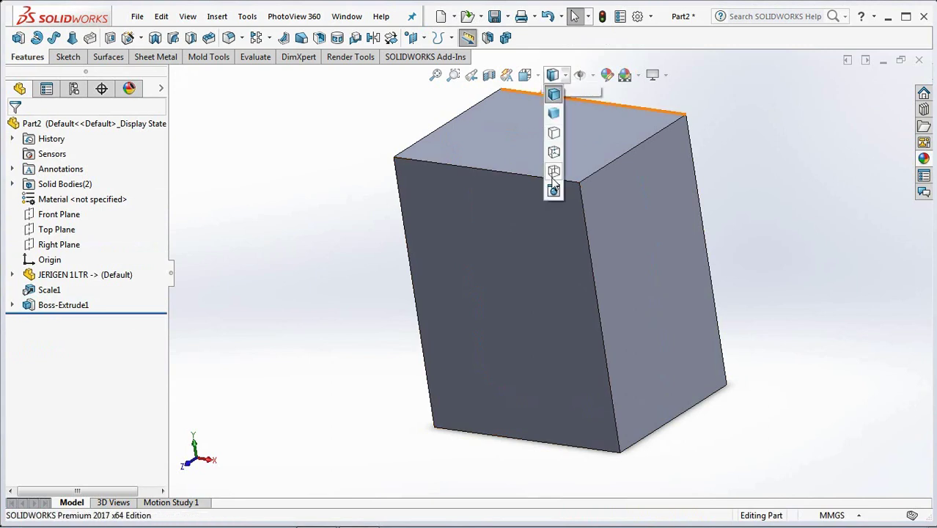
left_click(554, 111)
left_click(553, 75)
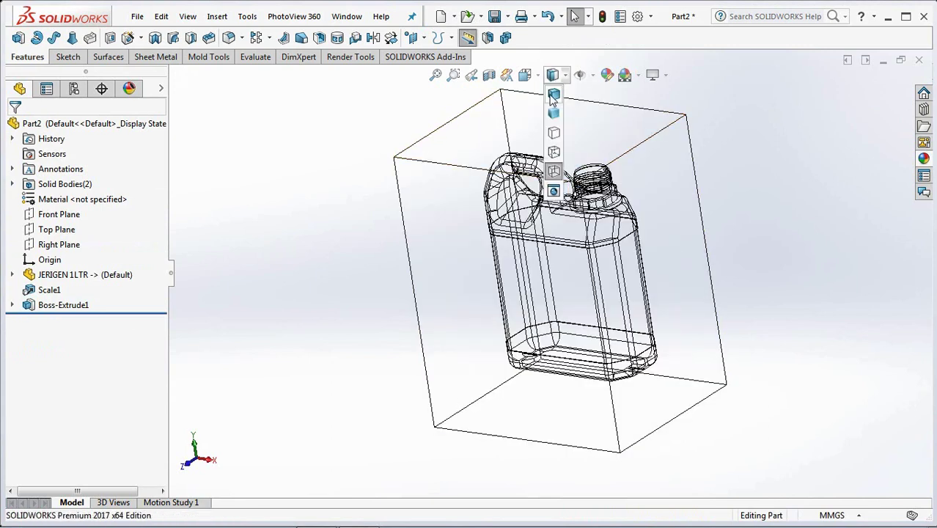
left_click(553, 183)
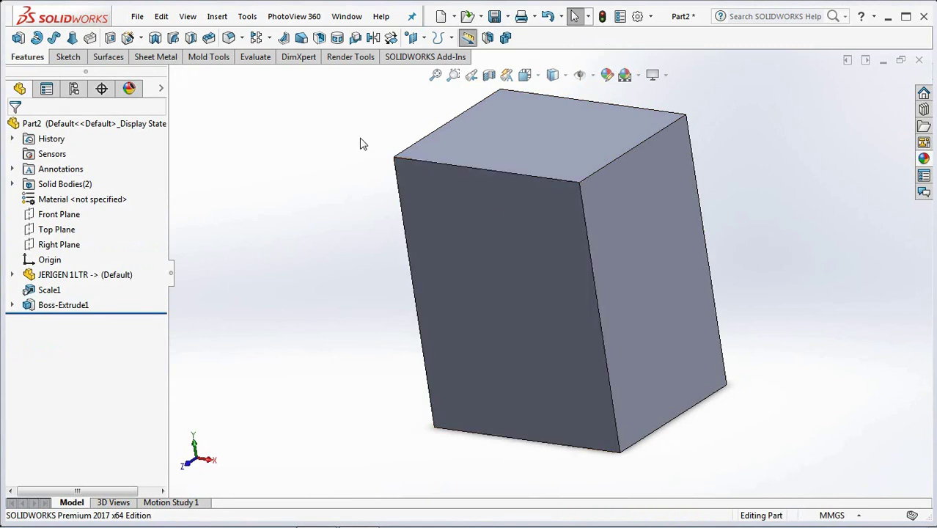
left_click(506, 38)
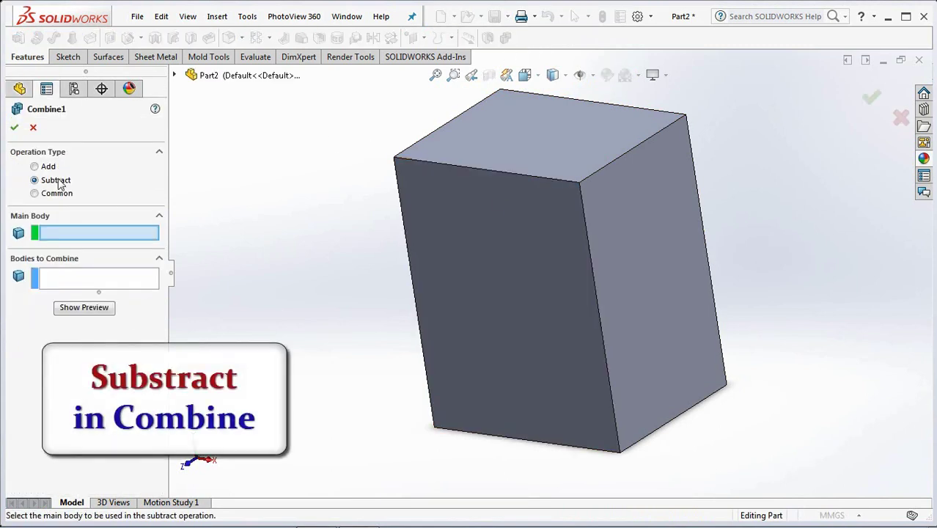
left_click(418, 210)
Subtract the JERIGEN 1LTR body from the block to create Combine1.
left_click(552, 75)
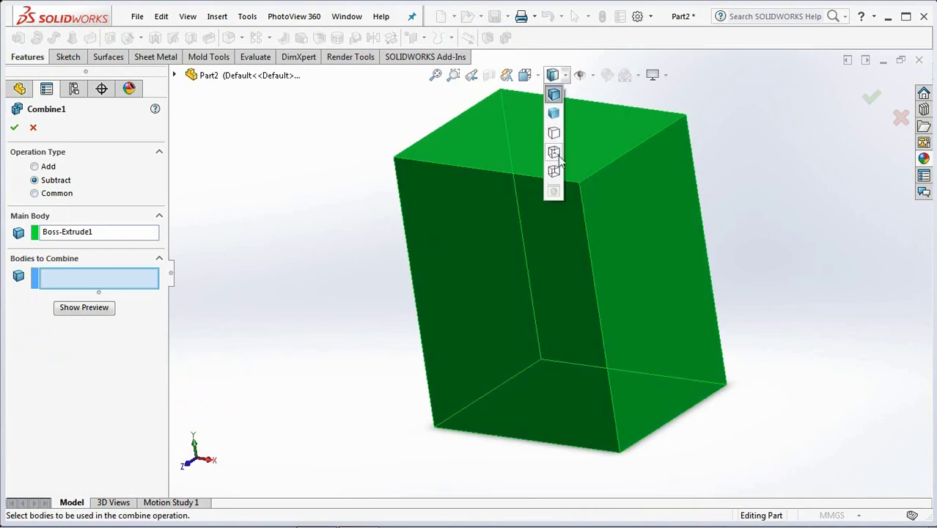
left_click(555, 184)
left_click(552, 75)
left_click(555, 119)
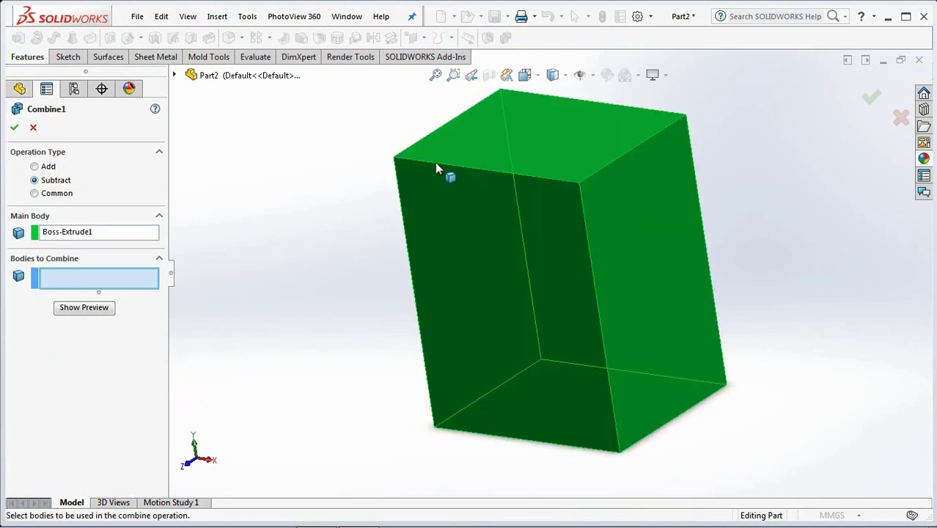
left_click(175, 74)
left_click(191, 137)
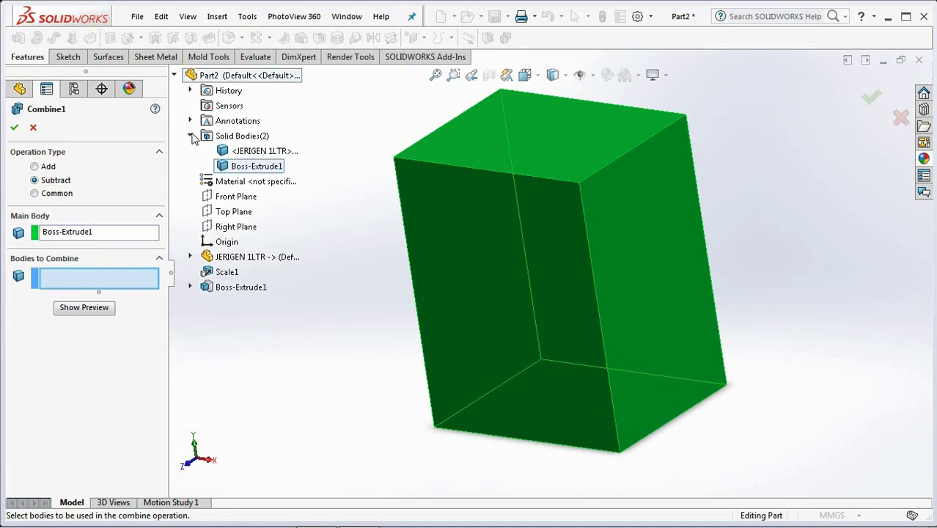
left_click(264, 150)
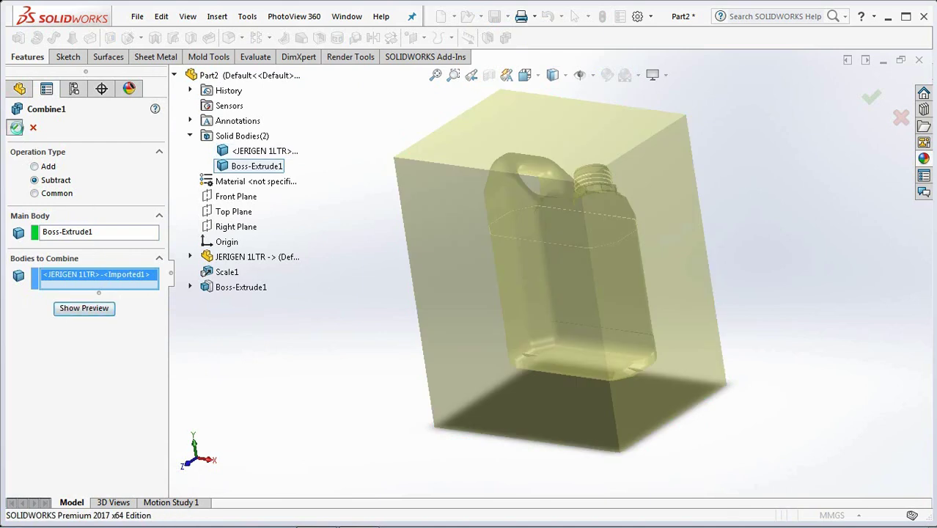
key("Return")
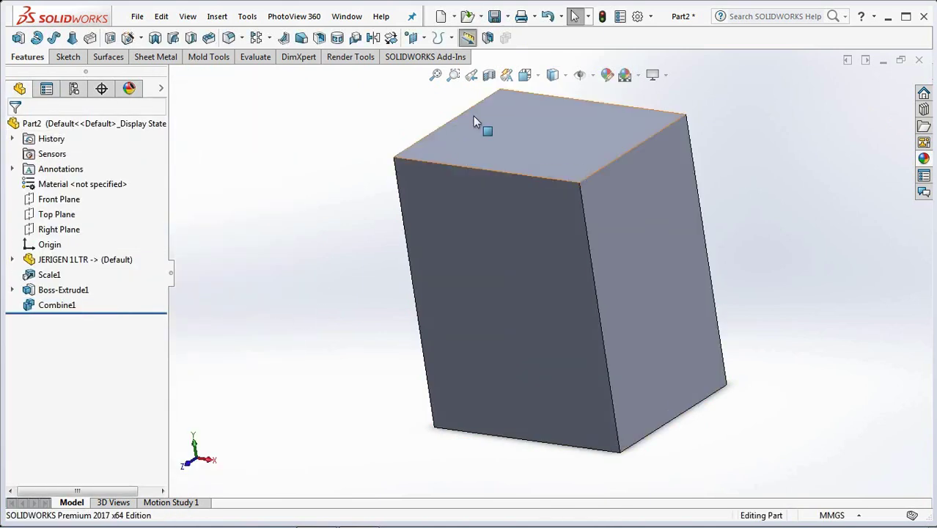
Inspect the jerrycan cavity with a section view and orbit toward the neck.
left_click(489, 74)
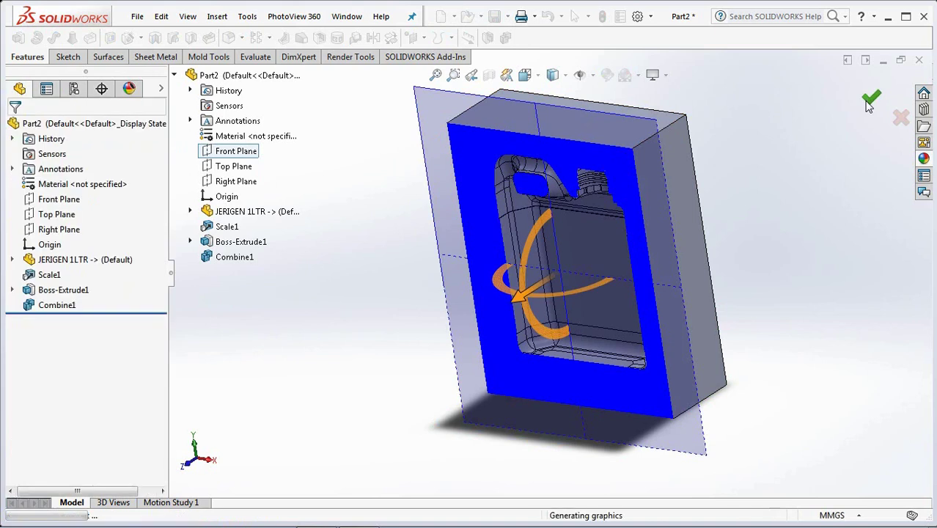
left_click(870, 103)
middle_click_drag(633, 313, 630, 220)
scroll(626, 155, "down", 3)
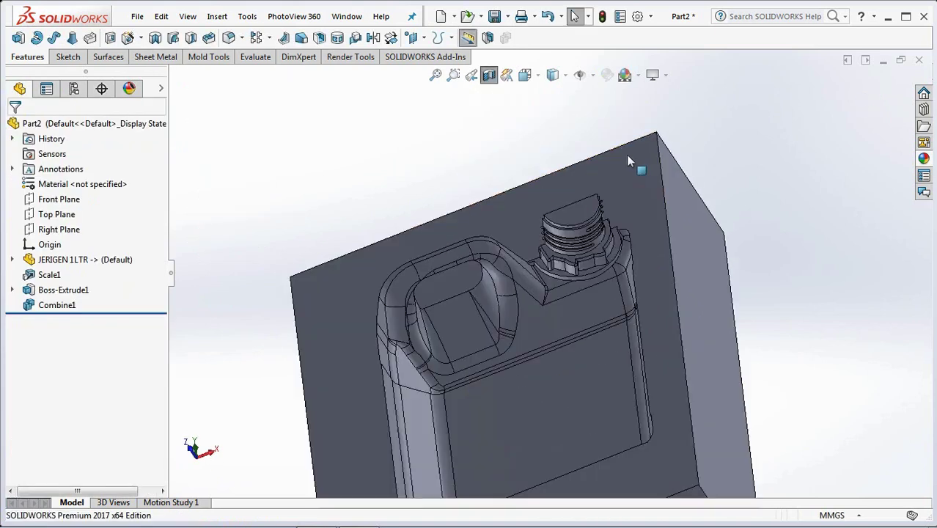
scroll(533, 298, "down", 3)
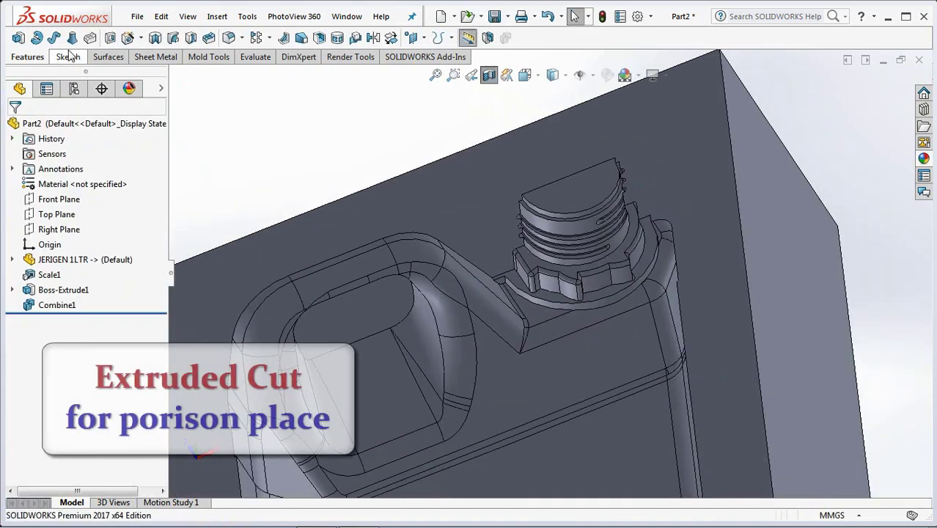
Sketch on the cap's top face and convert its edge into a circle.
left_click(110, 38)
left_click(580, 194)
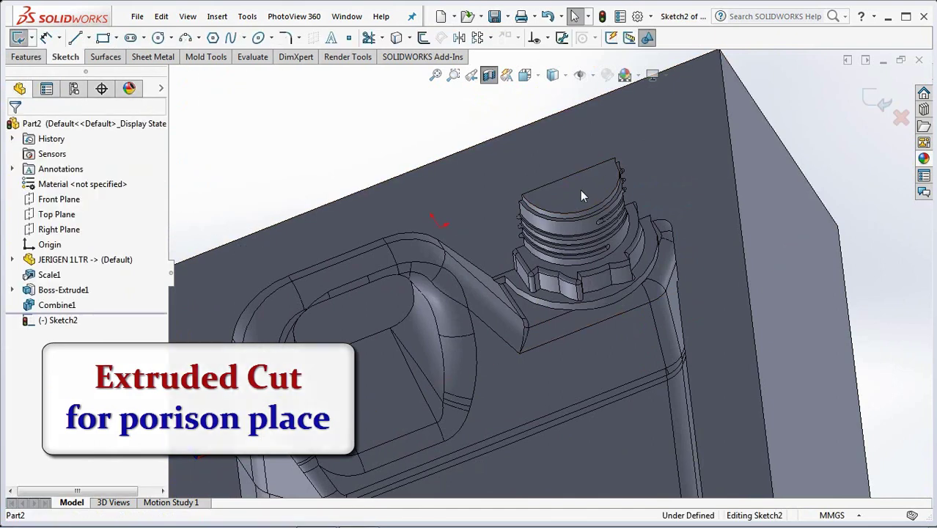
left_click(580, 194)
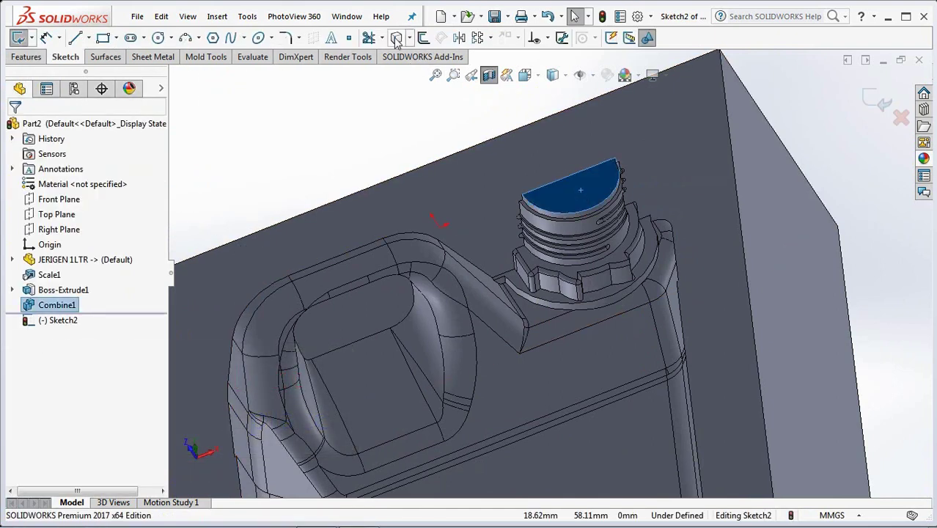
left_click(423, 37)
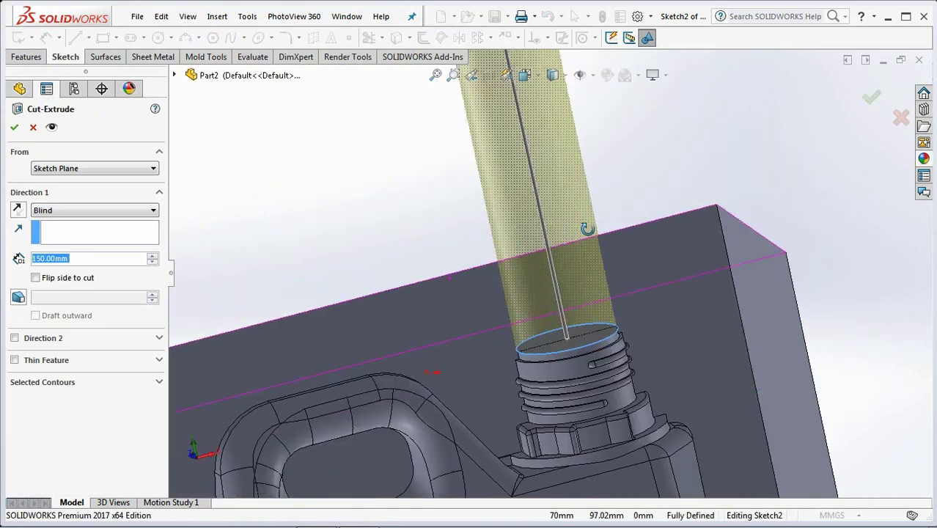
Cut the neck circle Through All with a 25° outward draft.
left_click(73, 210)
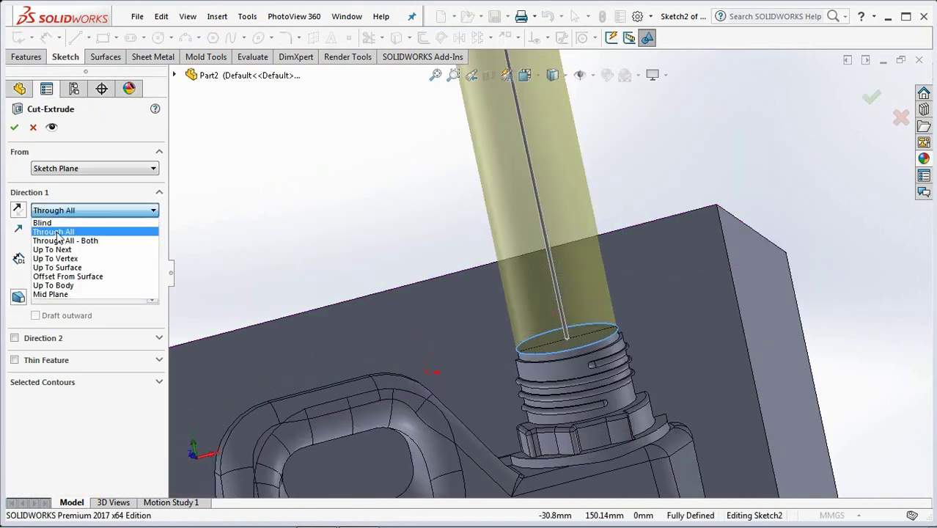
left_click(45, 228)
left_click(18, 275)
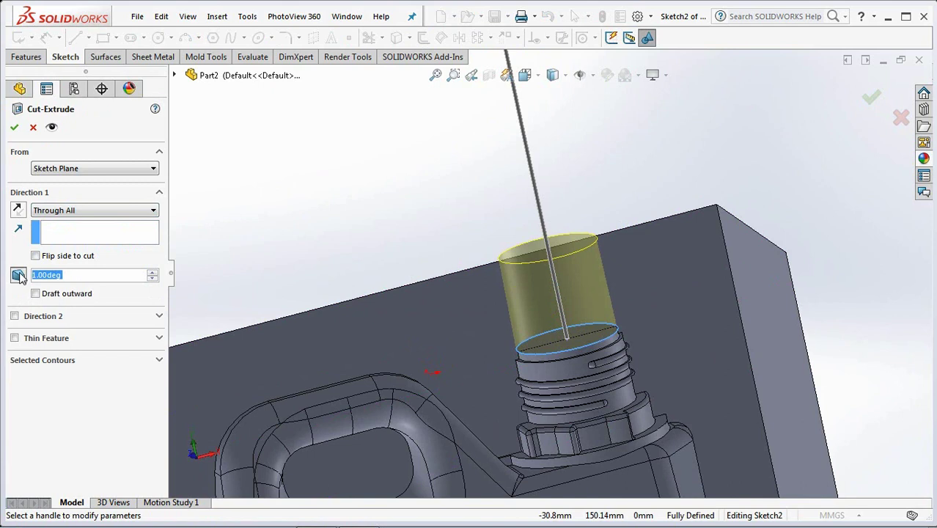
type("25")
key("Return")
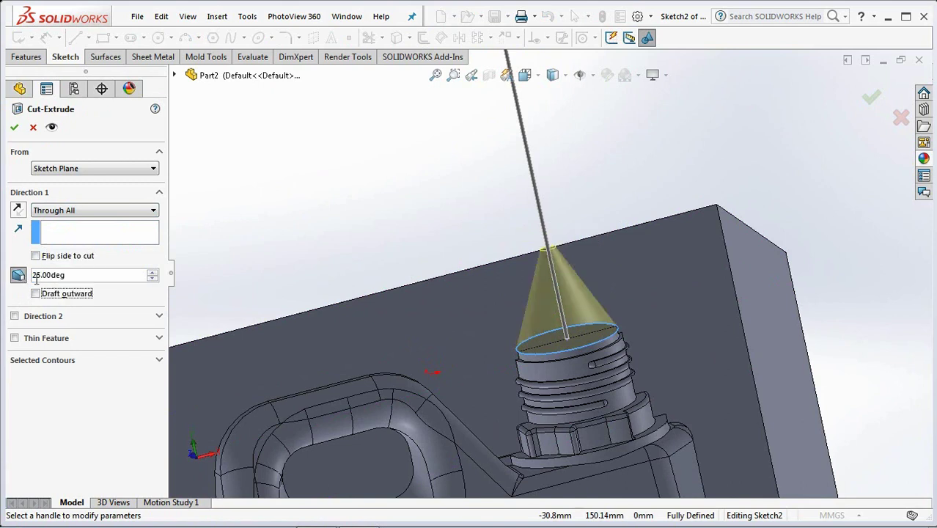
left_click(35, 294)
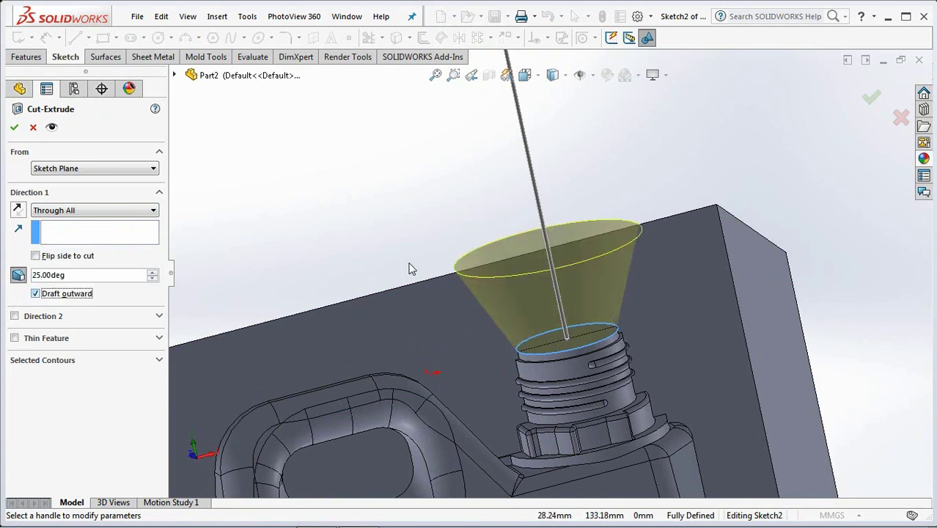
left_click(14, 128)
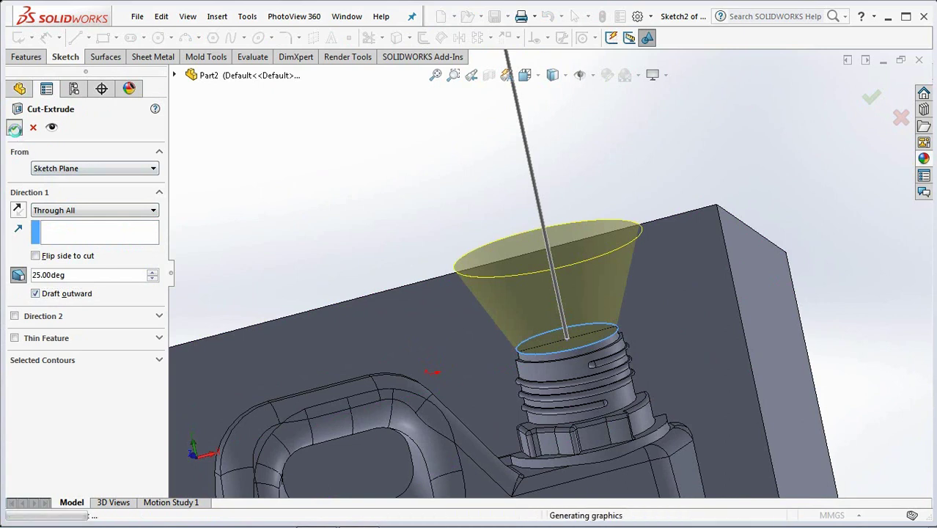
key("ctrl+1")
scroll(359, 220, "down", 3)
mouse_move(427, 209)
middle_mouse_down()
mouse_move(422, 261)
mouse_move(416, 223)
middle_mouse_up()
scroll(527, 379, "up", 3)
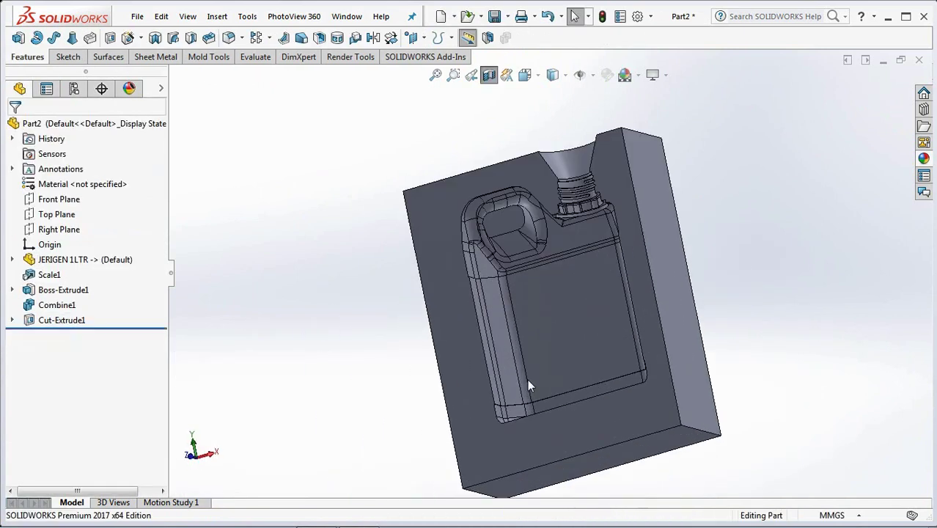
scroll(251, 269, "down", 1)
Create Plane1 parallel to Top Plane through the cavity's corner point.
left_click(419, 37)
left_click(432, 57)
scroll(506, 260, "down", 3)
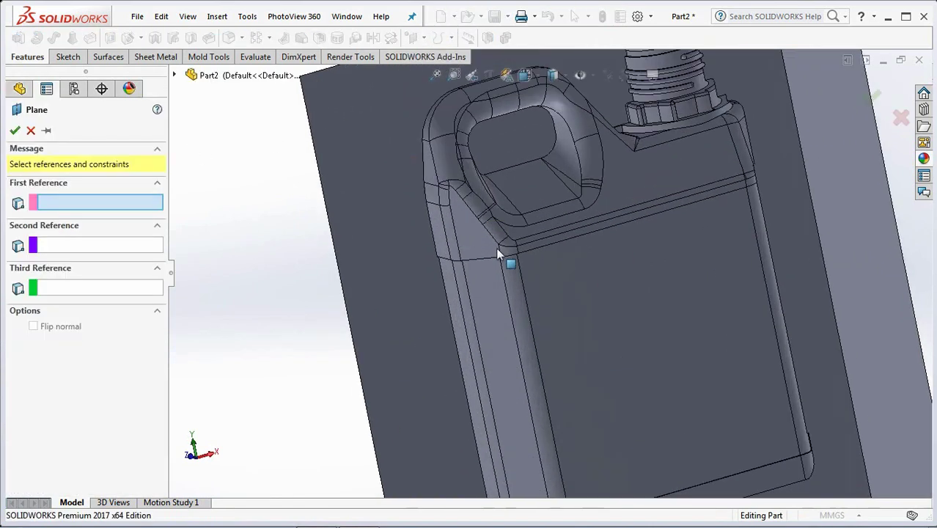
scroll(496, 247, "up", 3)
scroll(506, 271, "up", 1)
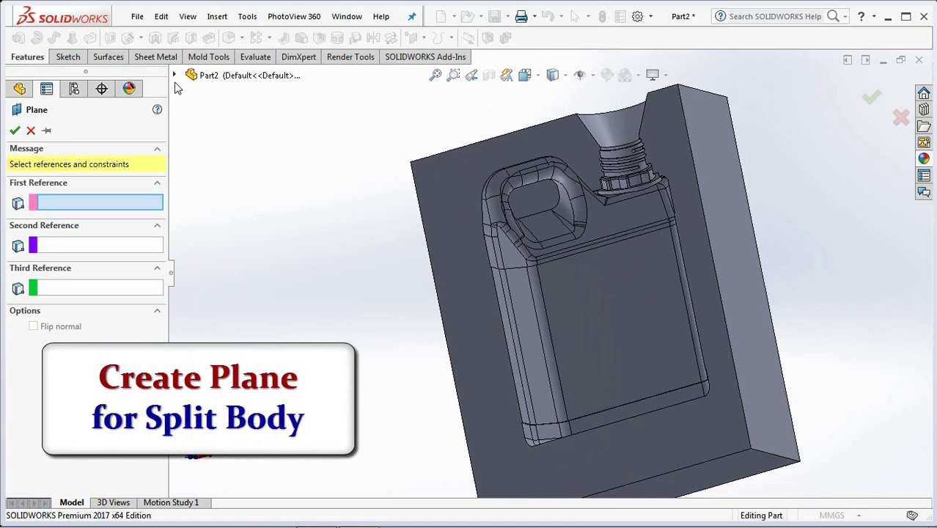
left_click(174, 75)
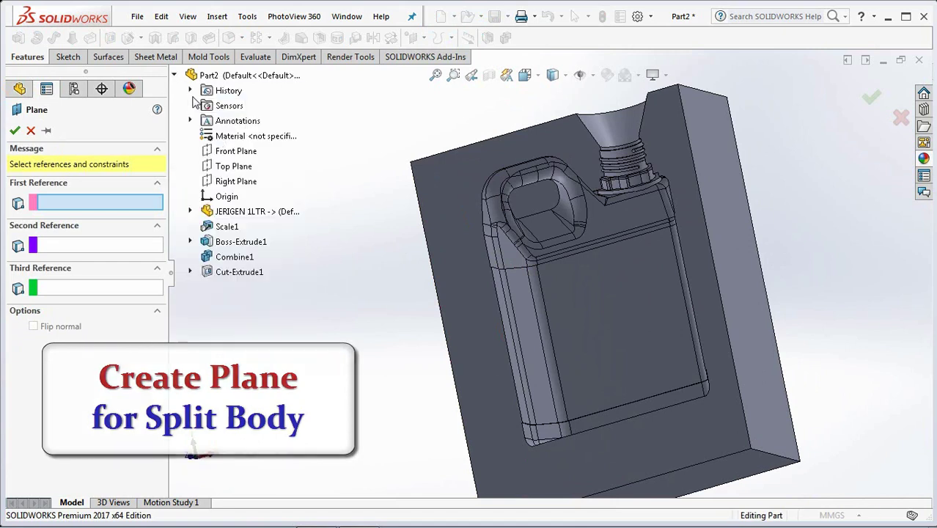
left_click(233, 166)
scroll(502, 400, "down", 3)
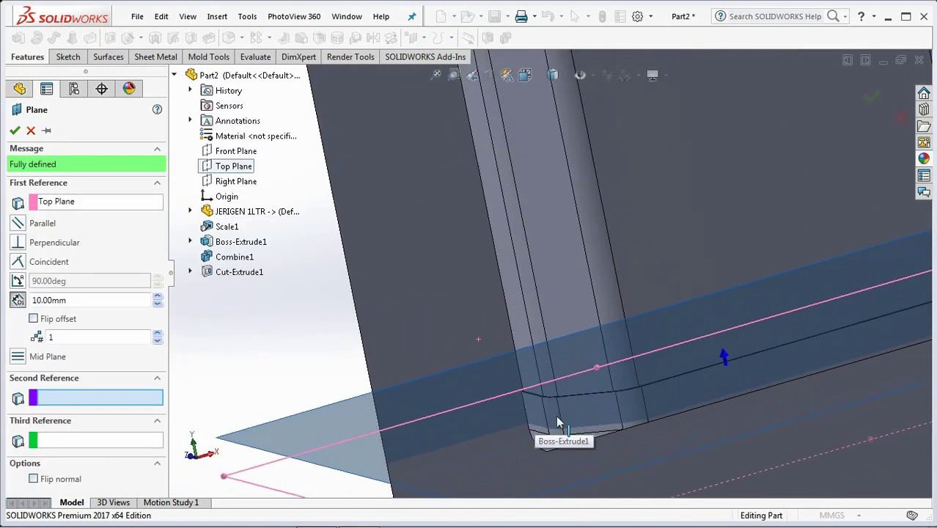
scroll(521, 372, "down", 2)
scroll(520, 365, "down", 1)
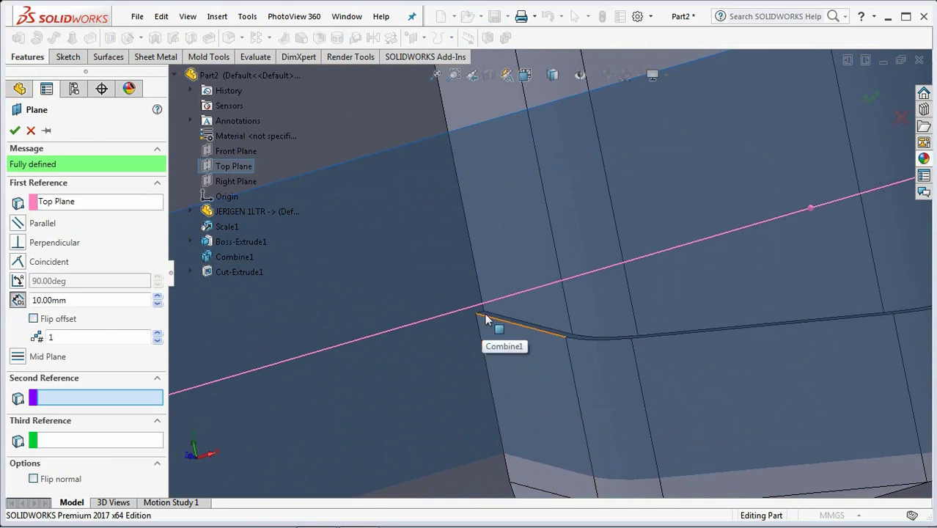
left_click(484, 310)
scroll(483, 311, "up", 3)
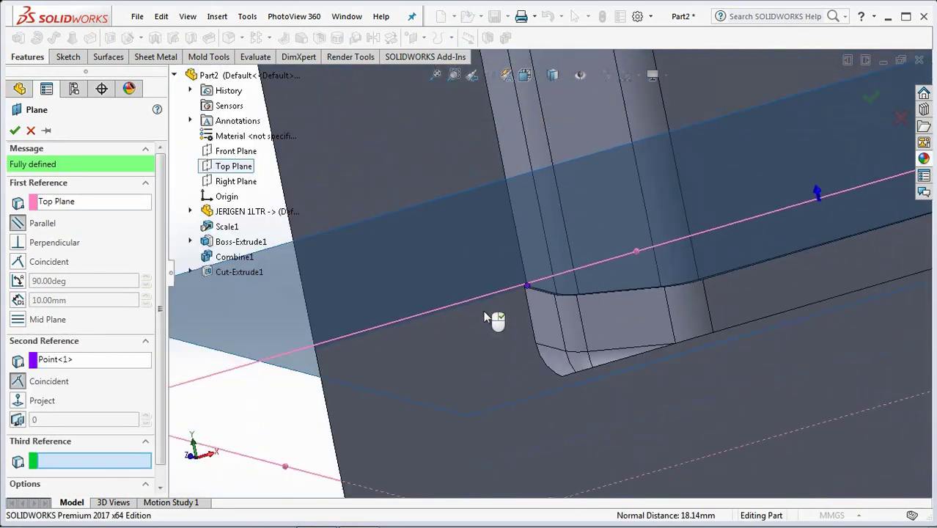
scroll(483, 311, "up", 2)
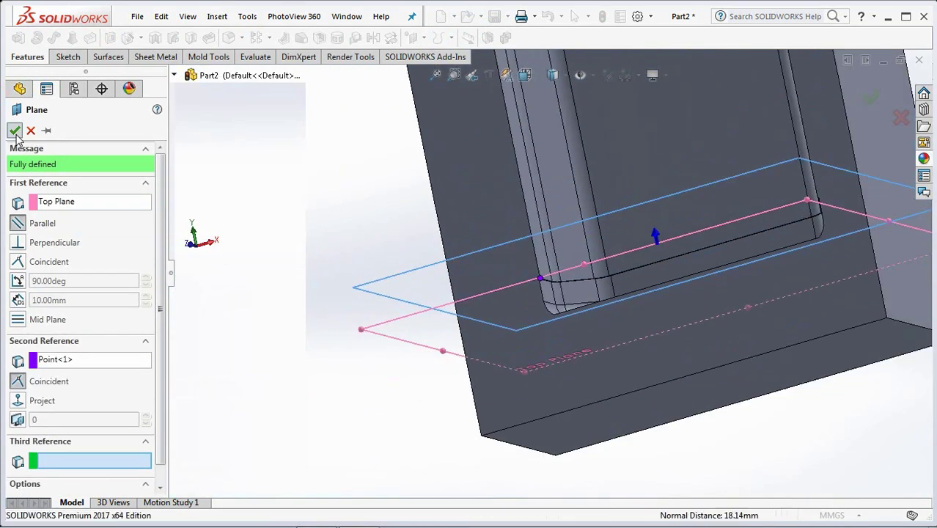
left_click(15, 132)
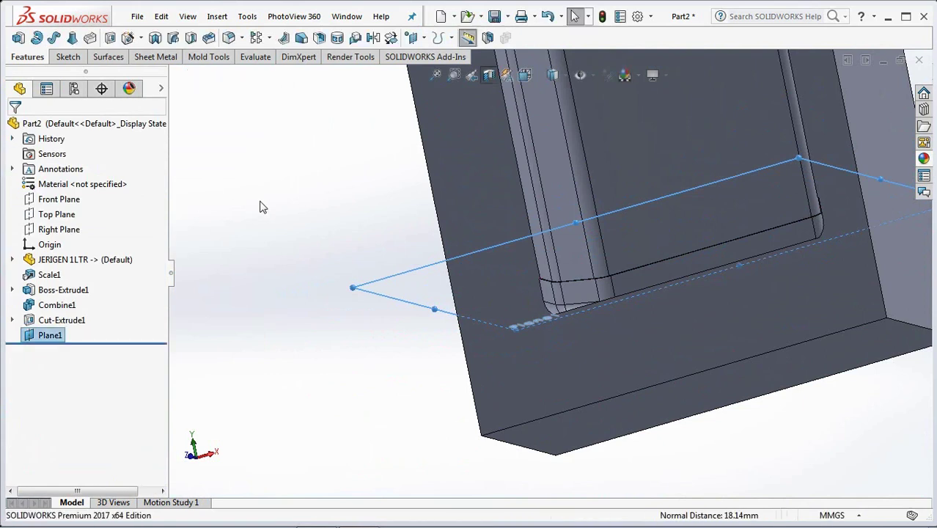
key("f")
Add Plane2 through the handle-corner vertex and turn off the section view.
left_click(424, 38)
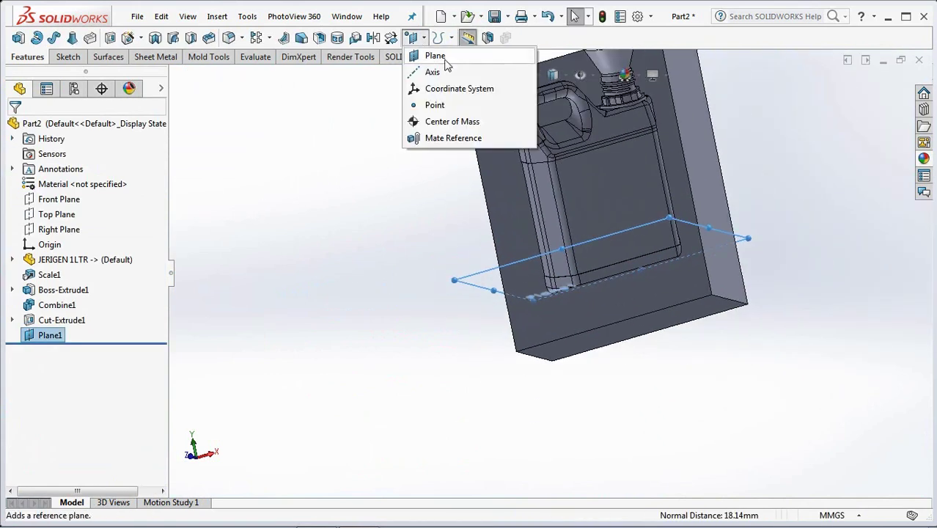
left_click(434, 58)
scroll(549, 320, "down", 4)
scroll(548, 323, "down", 3)
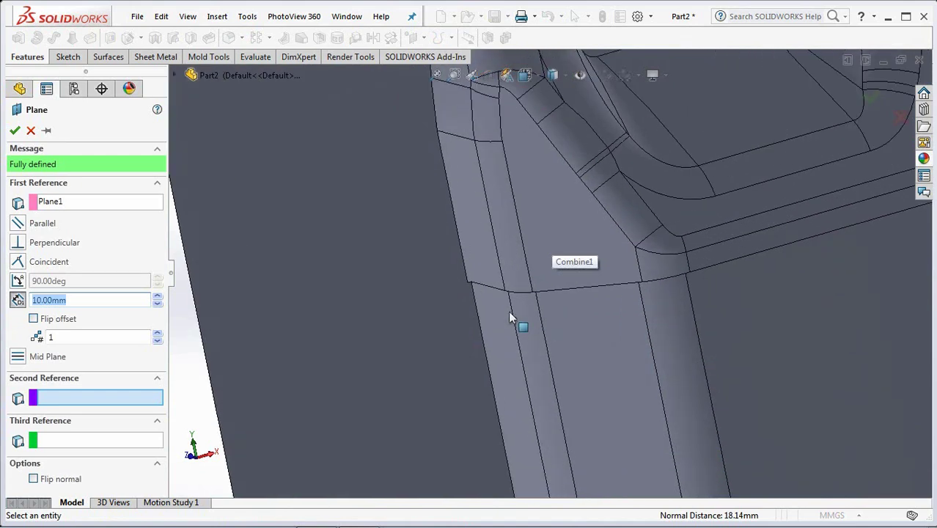
scroll(508, 310, "down", 3)
left_click(453, 260)
key("f")
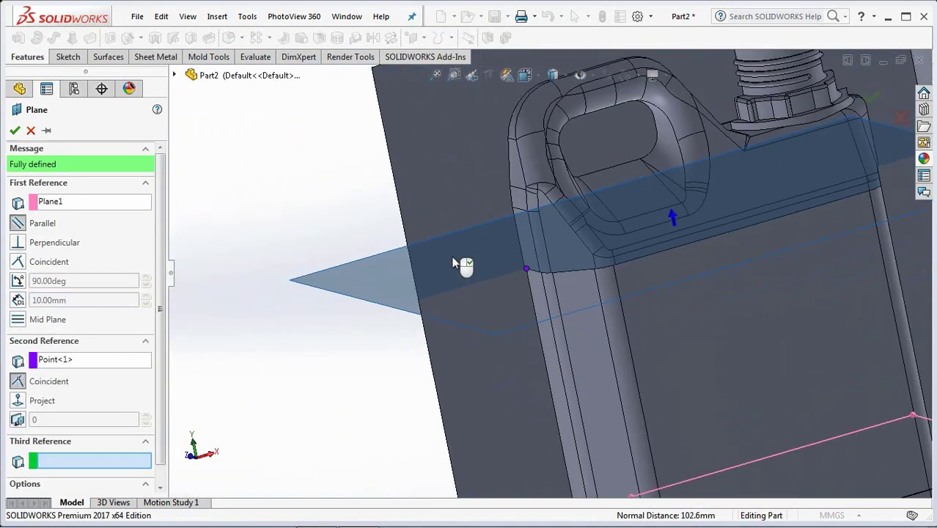
right_click(392, 260)
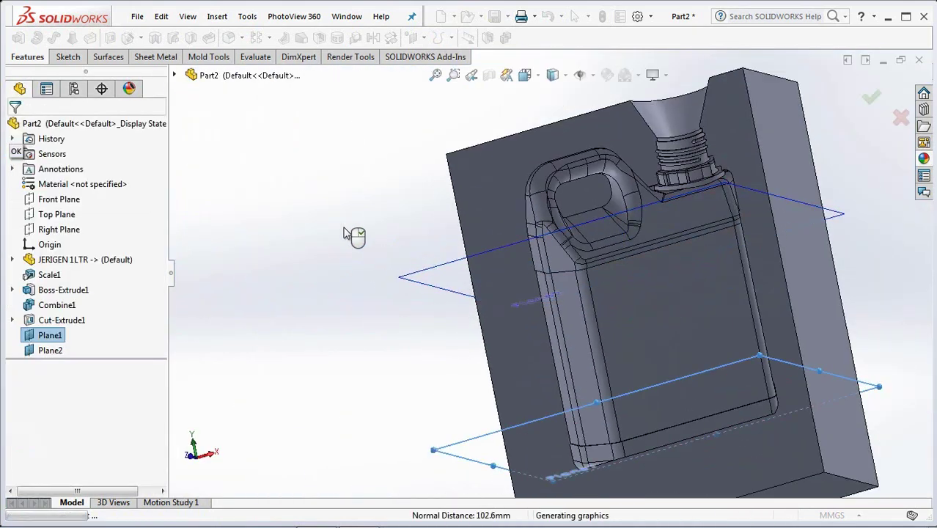
middle_click_drag(391, 260, 311, 292)
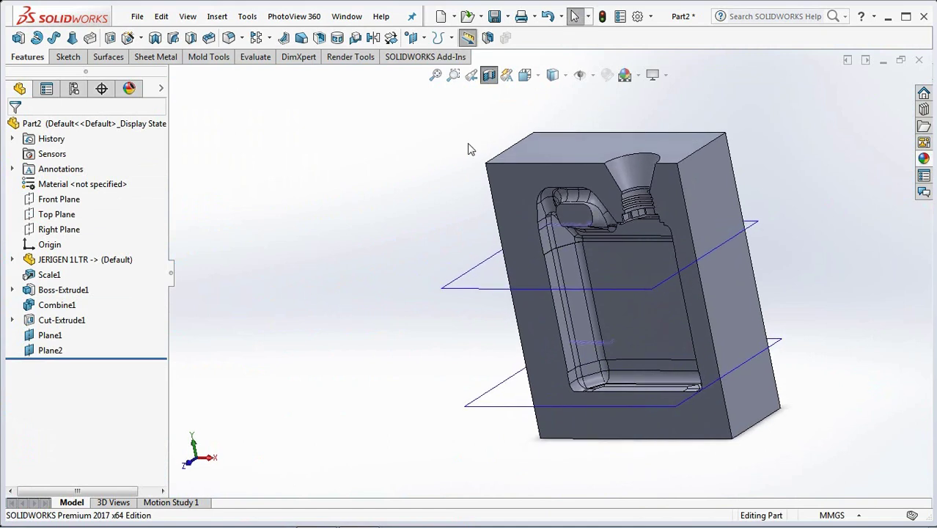
left_click(489, 74)
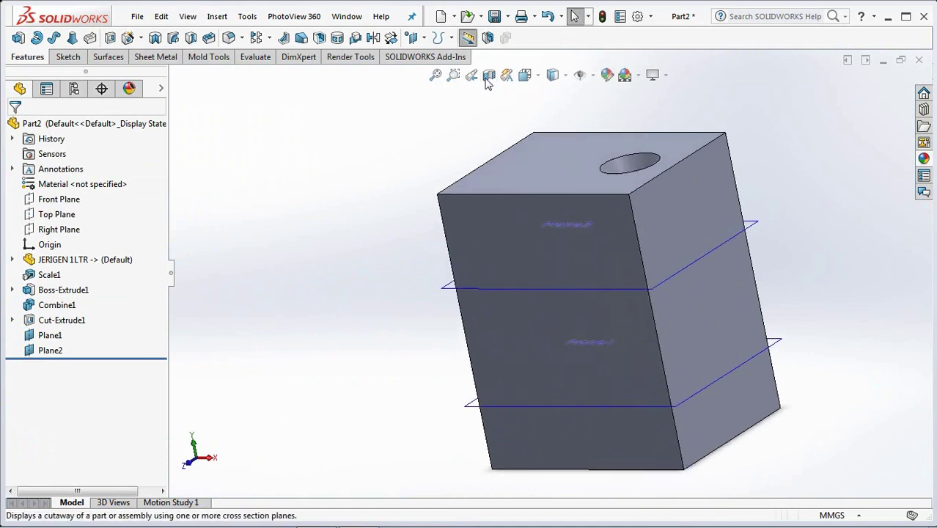
Split the block using Plane2, Plane1 and Front Plane, checking bodies 3, 4 and 6.
left_click(488, 37)
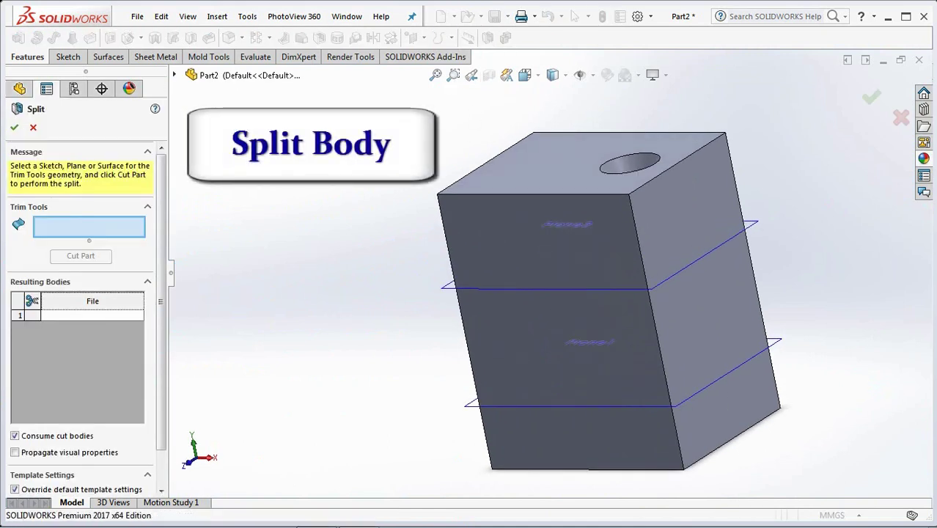
left_click(444, 287)
left_click(471, 404)
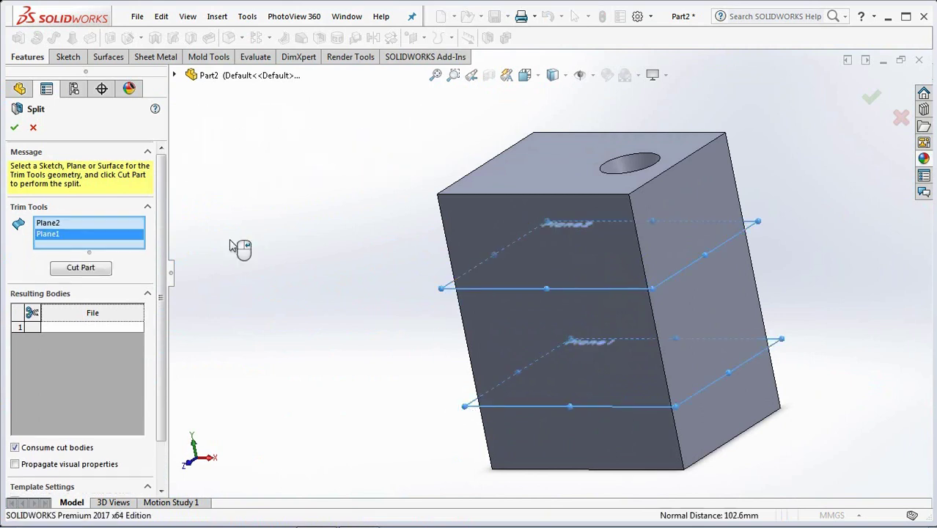
left_click(176, 75)
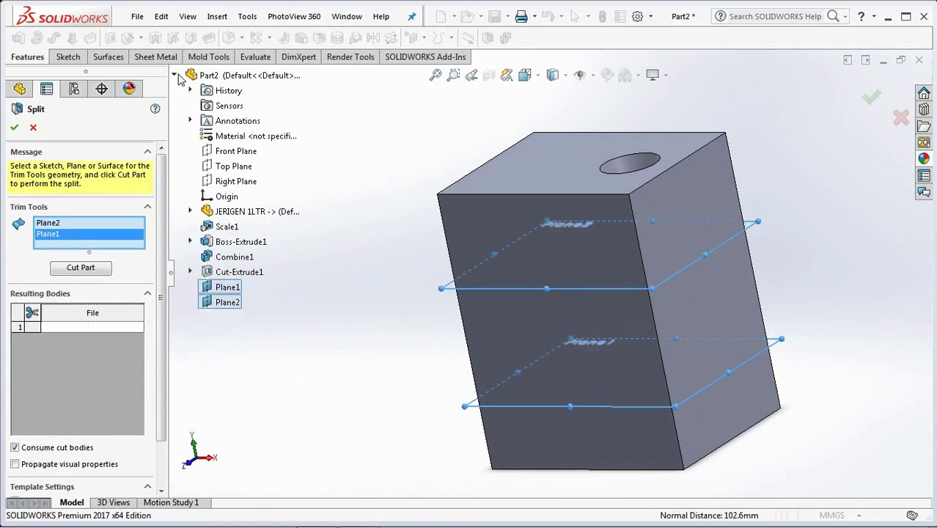
left_click(237, 152)
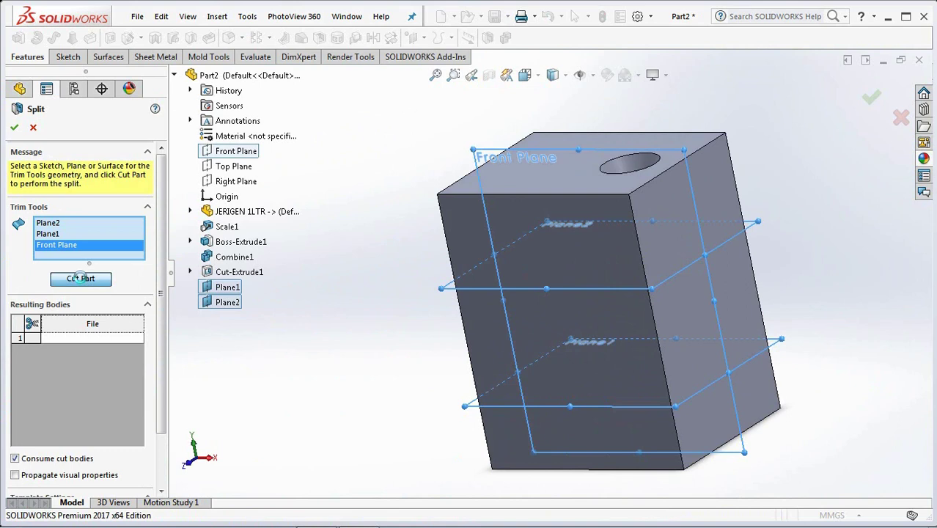
left_click(79, 279)
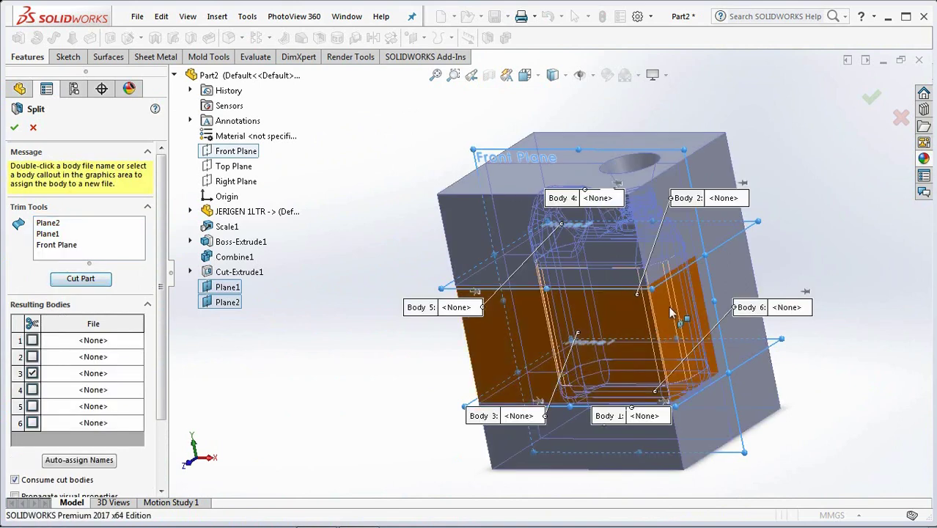
left_click(543, 370)
left_click(697, 172)
left_click(755, 381)
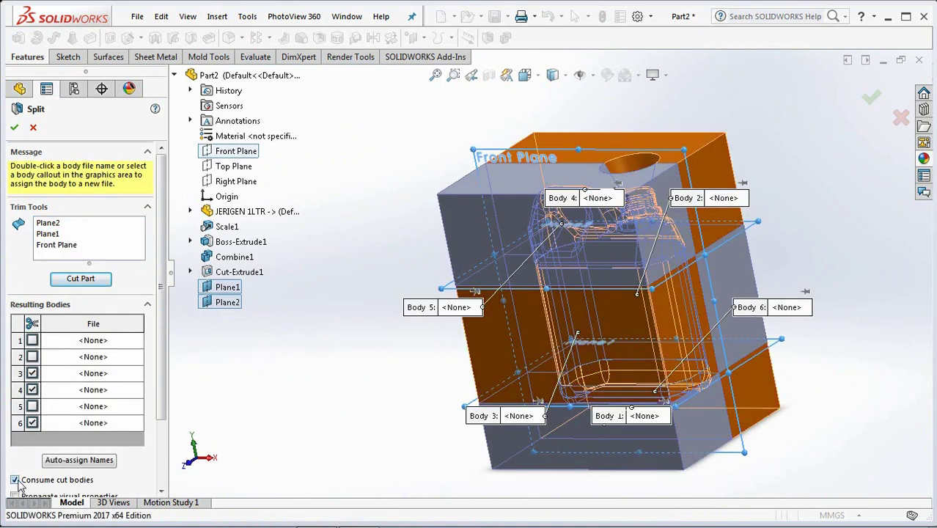
scroll(18, 430, "down", 3)
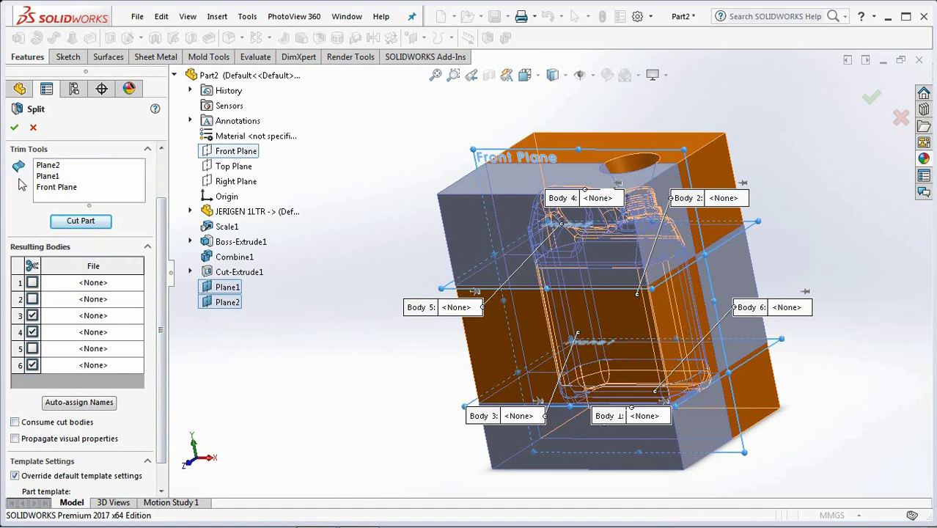
key("Return")
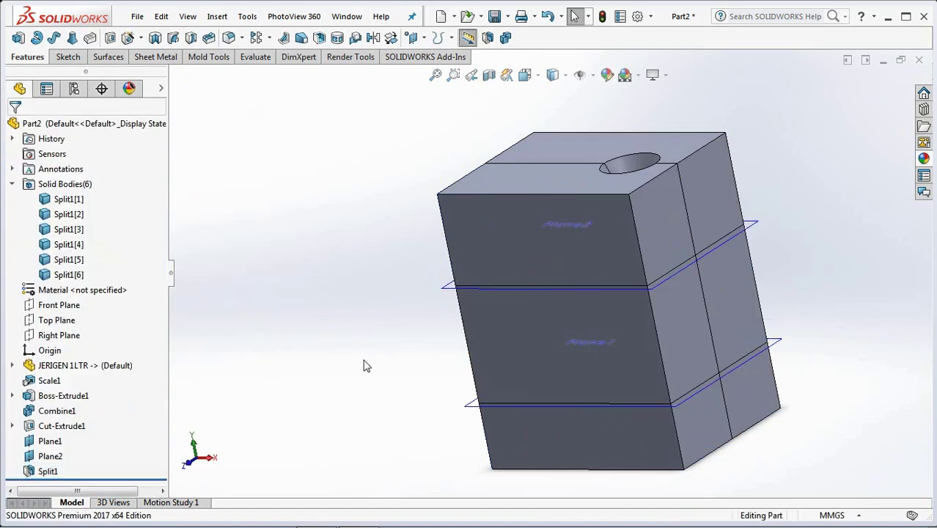
Hide the top, middle and lower front split bodies and view the mould face Normal To.
left_click(462, 261)
left_click(565, 208)
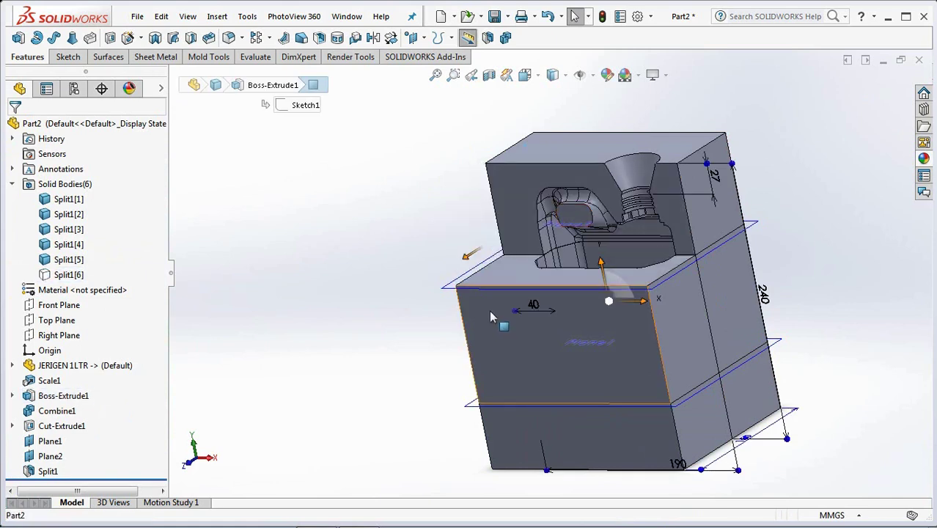
left_click(490, 316)
left_click(573, 272)
left_click(567, 411)
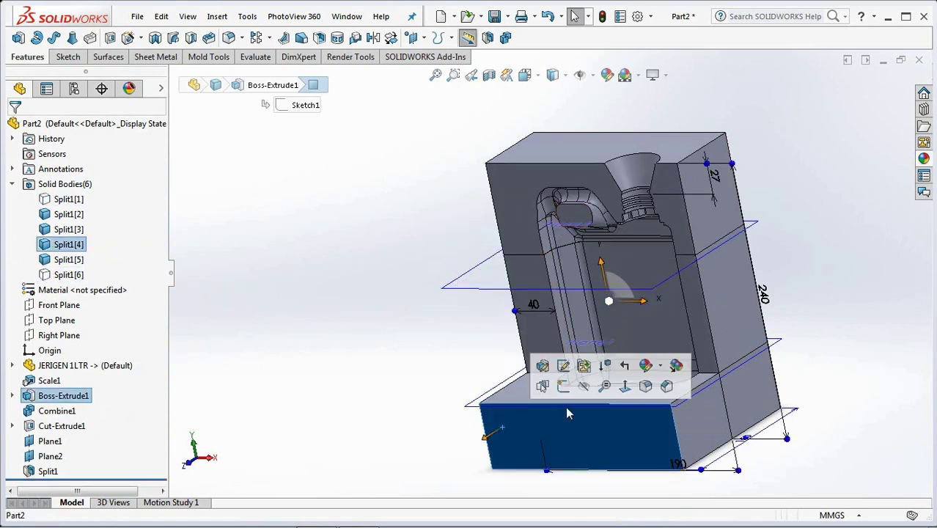
left_click(583, 386)
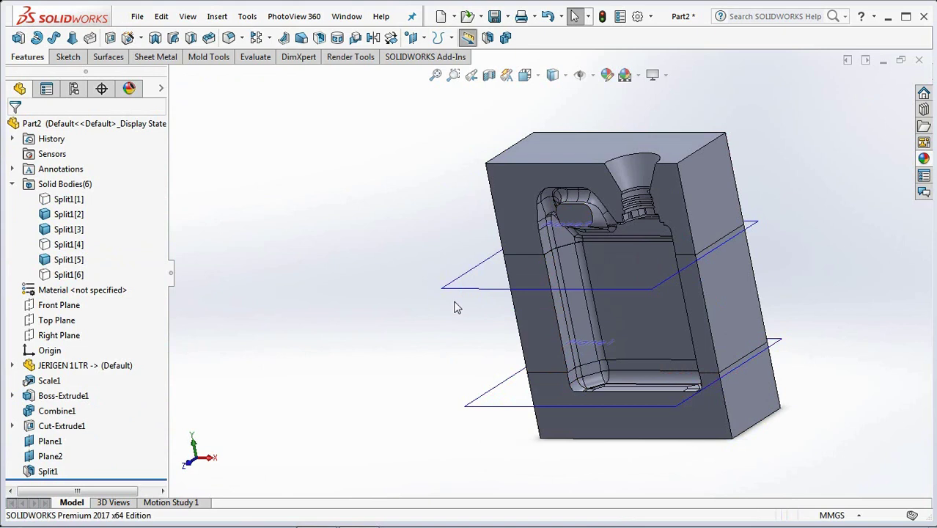
left_click(520, 204)
left_click(639, 164)
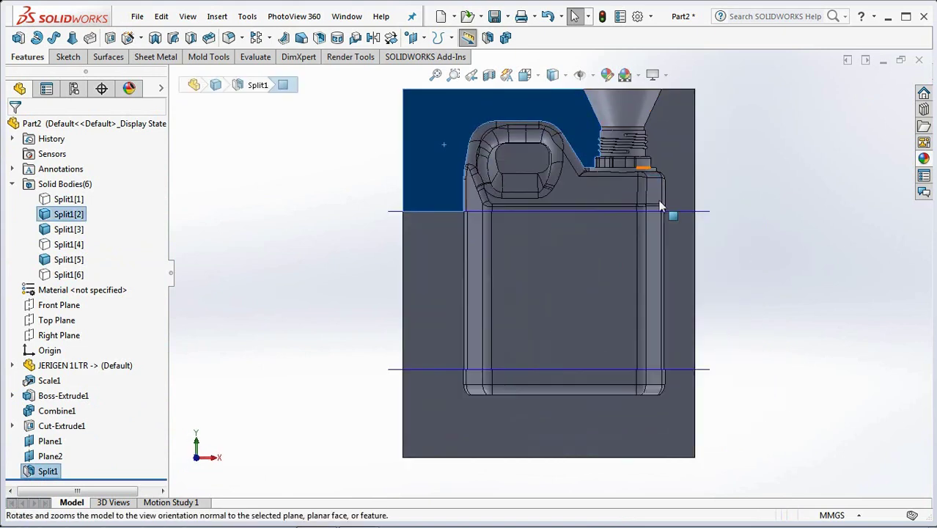
left_click(760, 295)
Hide reference planes Plane1 and Plane2.
left_click(52, 440)
left_click(88, 402)
left_click(50, 456)
left_click(88, 416)
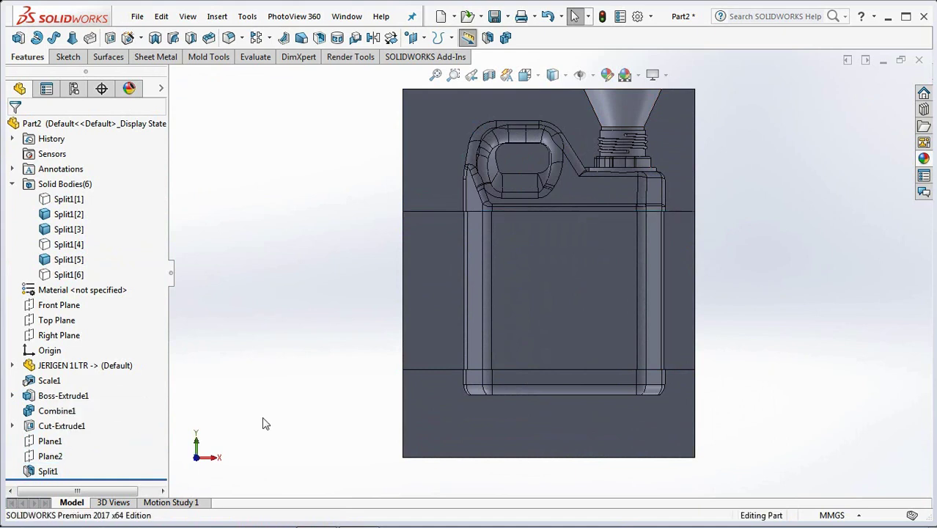
Start a sketch on the lower rear split face and offset the corner edge chain by 1.5 mm.
left_click(482, 431)
left_click(533, 390)
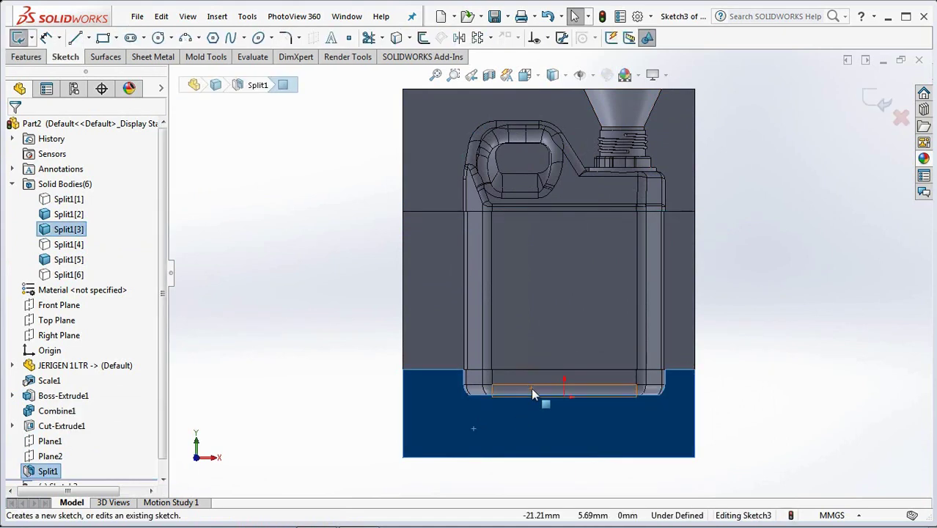
middle_click_drag(718, 419, 711, 398)
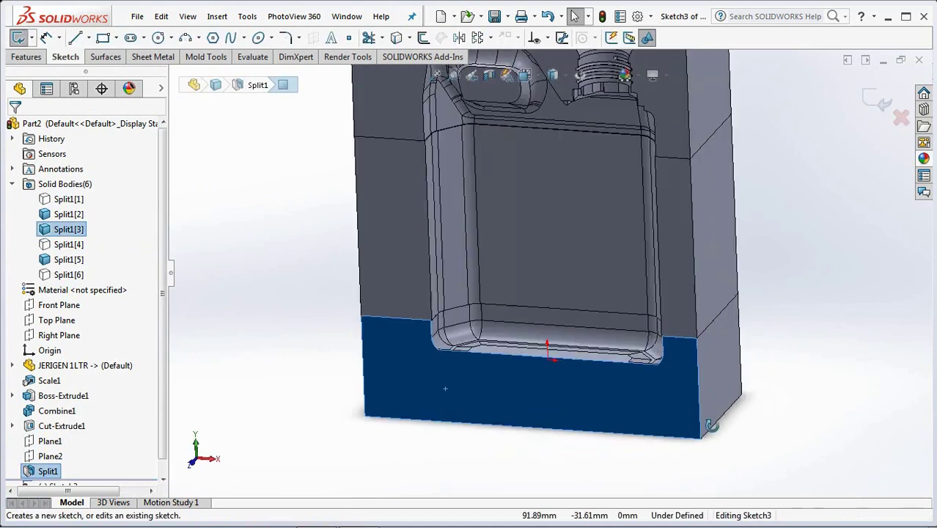
left_click(423, 37)
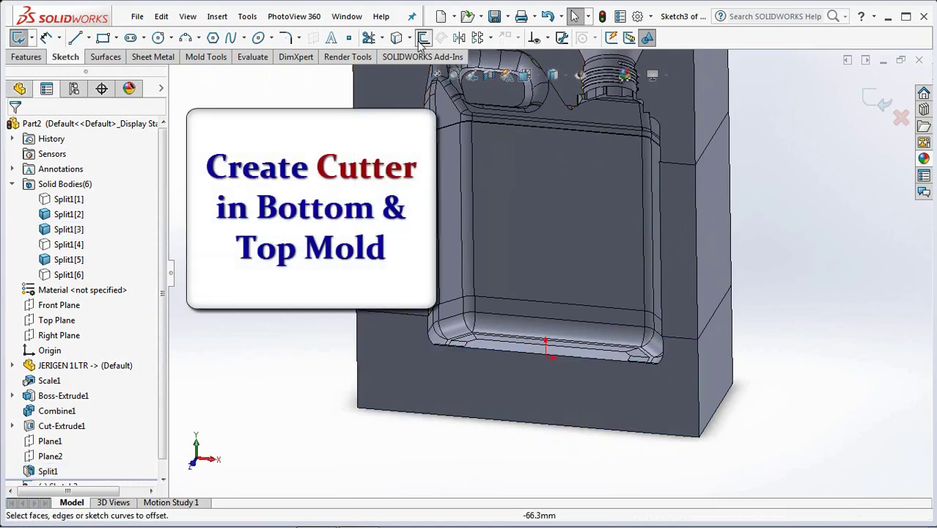
type("1.")
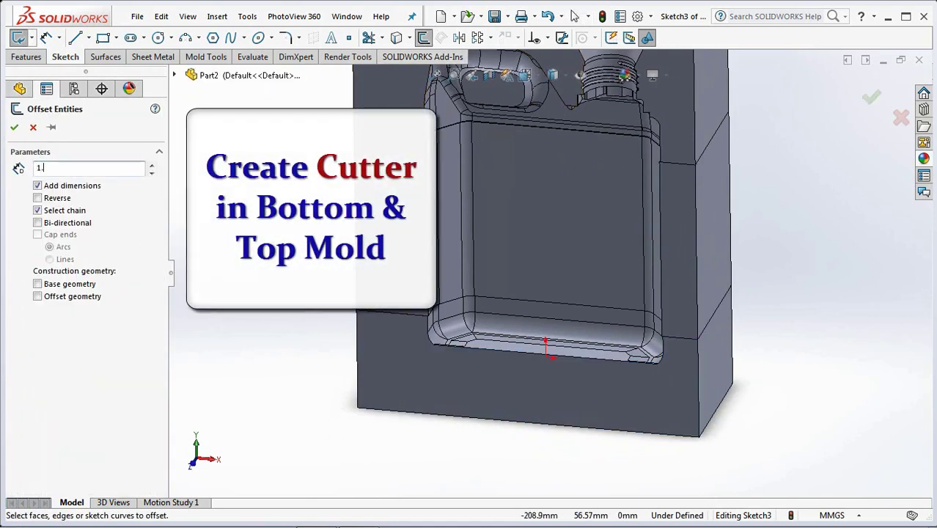
type("5")
key("Return")
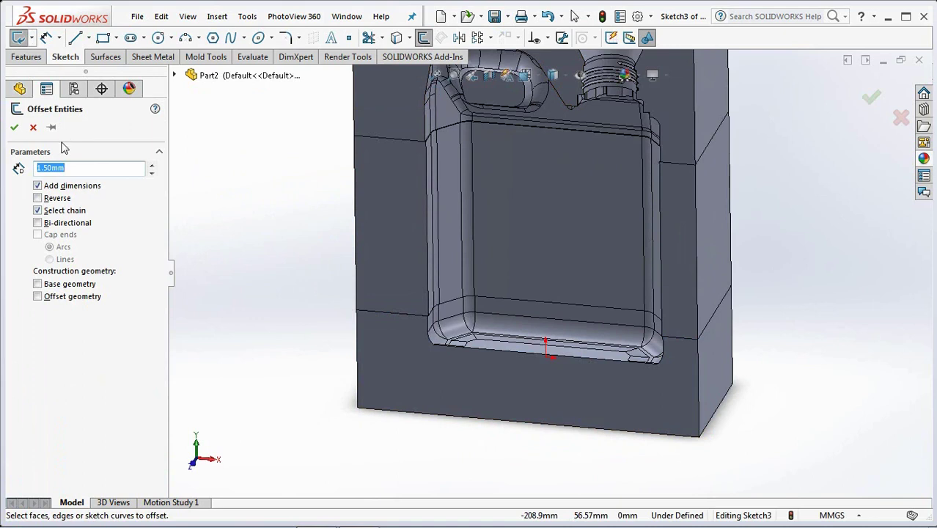
left_click(52, 129)
scroll(453, 334, "down", 3)
scroll(456, 333, "down", 2)
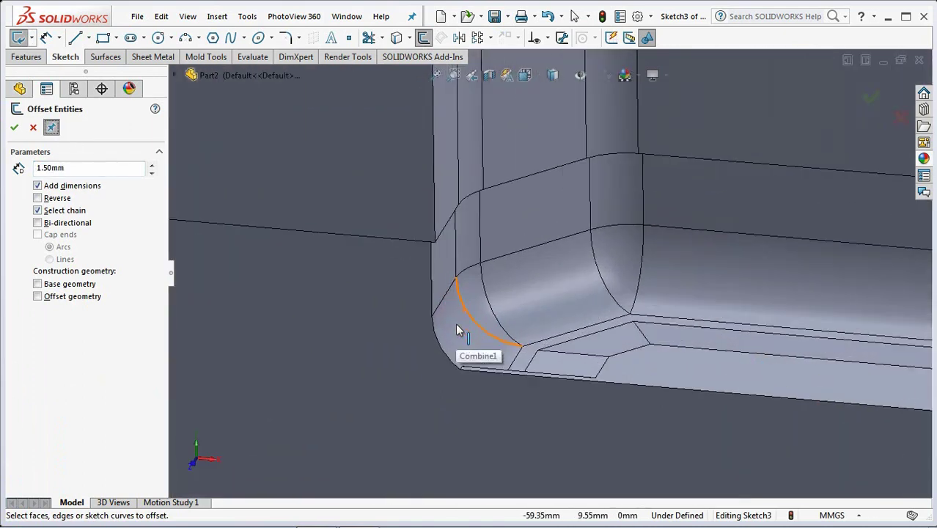
scroll(457, 332, "down", 2)
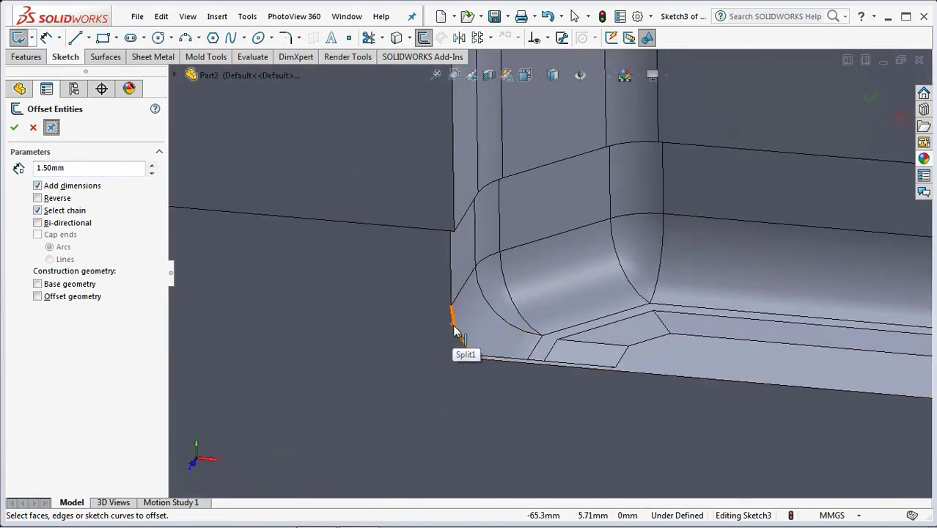
left_click(453, 325)
scroll(458, 341, "up", 2)
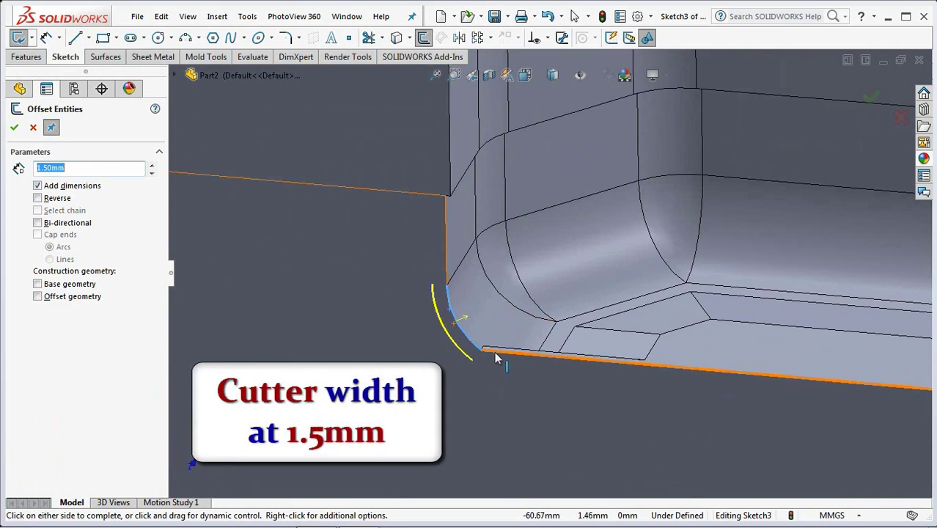
left_click(495, 357)
scroll(494, 357, "up", 3)
scroll(494, 357, "up", 2)
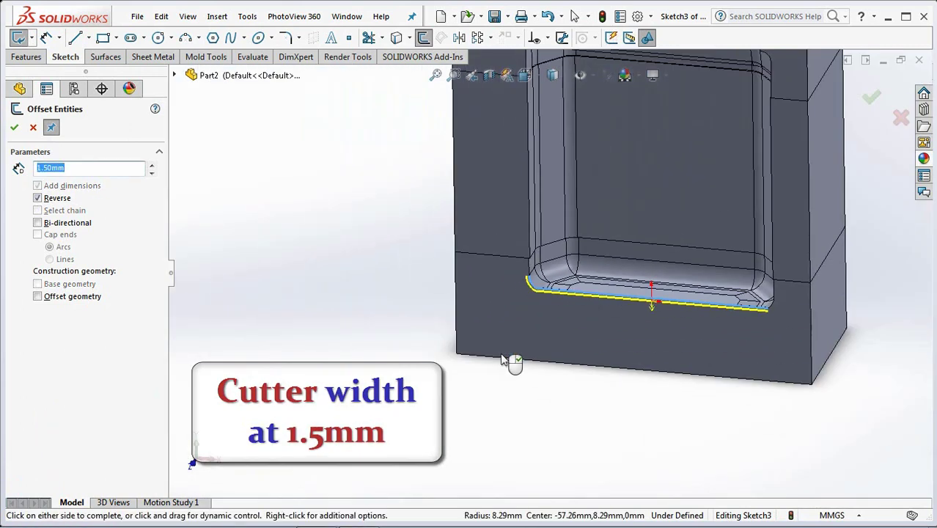
scroll(763, 311, "down", 1)
scroll(763, 312, "down", 2)
scroll(733, 301, "down", 2)
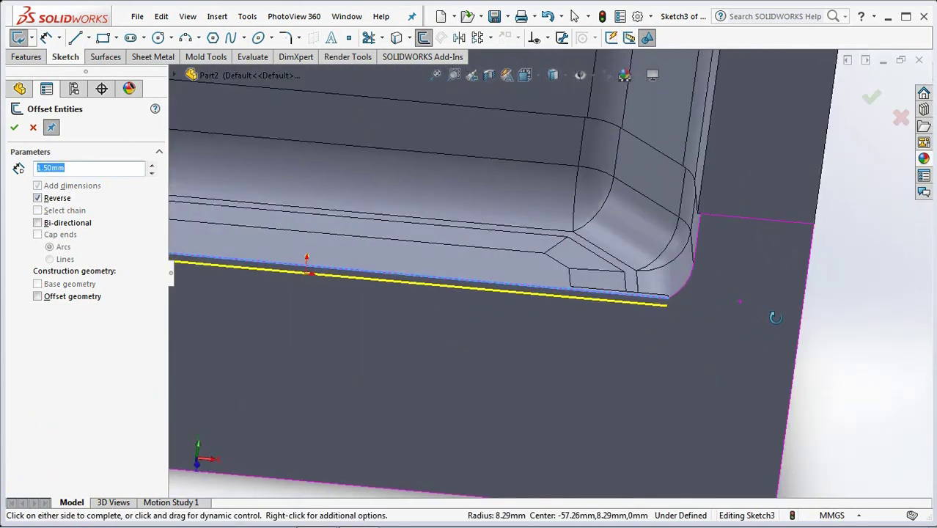
left_click(691, 279)
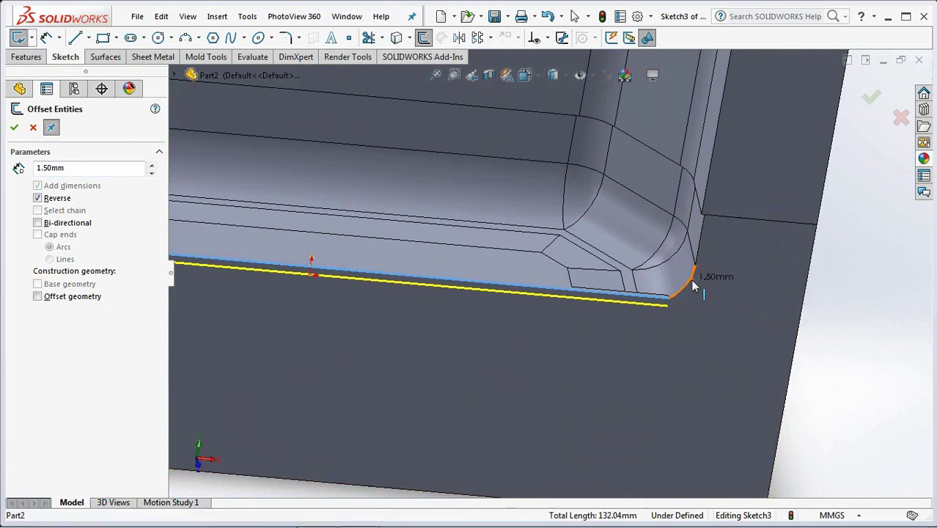
left_click(873, 104)
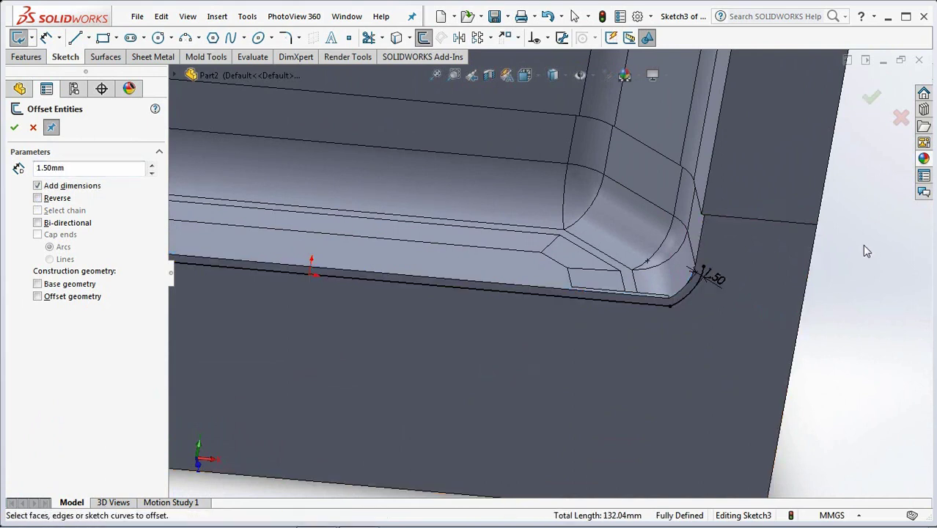
Offset the right split edge by 5 mm.
left_click_drag(70, 168, 44, 168)
right_click(45, 169)
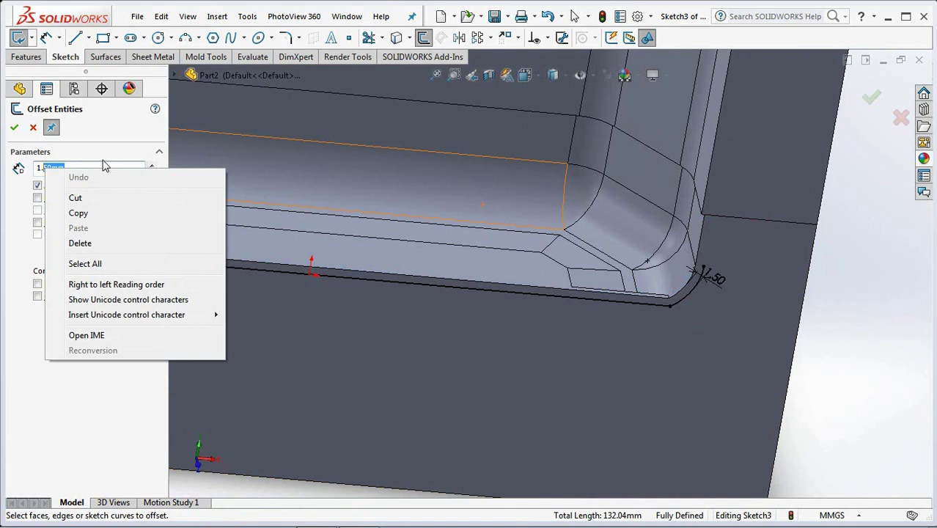
left_click(46, 167)
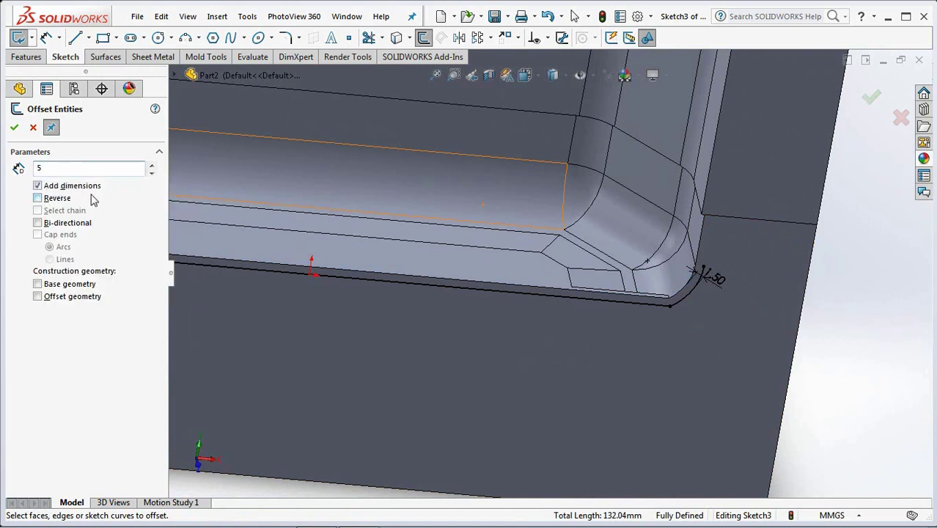
left_click(779, 222)
scroll(783, 229, "up", 2)
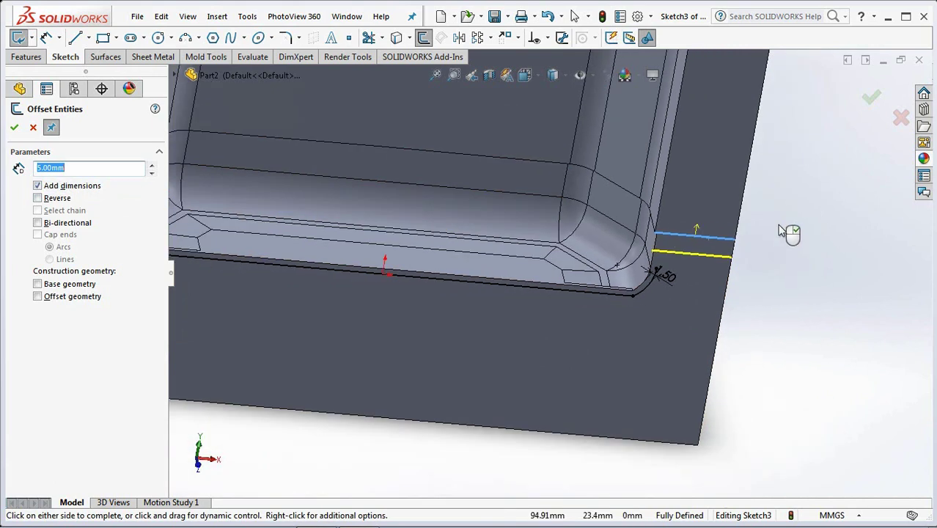
scroll(542, 272, "up", 3)
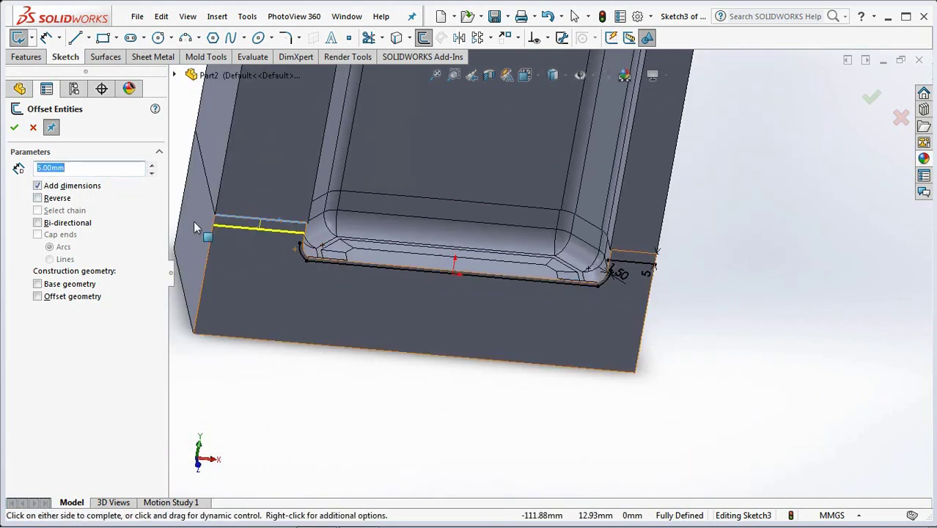
left_click(13, 129)
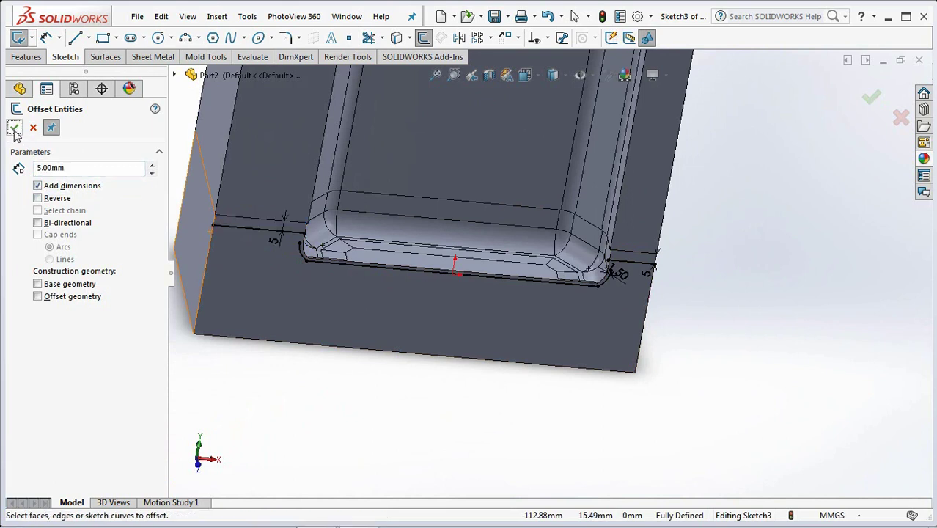
left_click(33, 129)
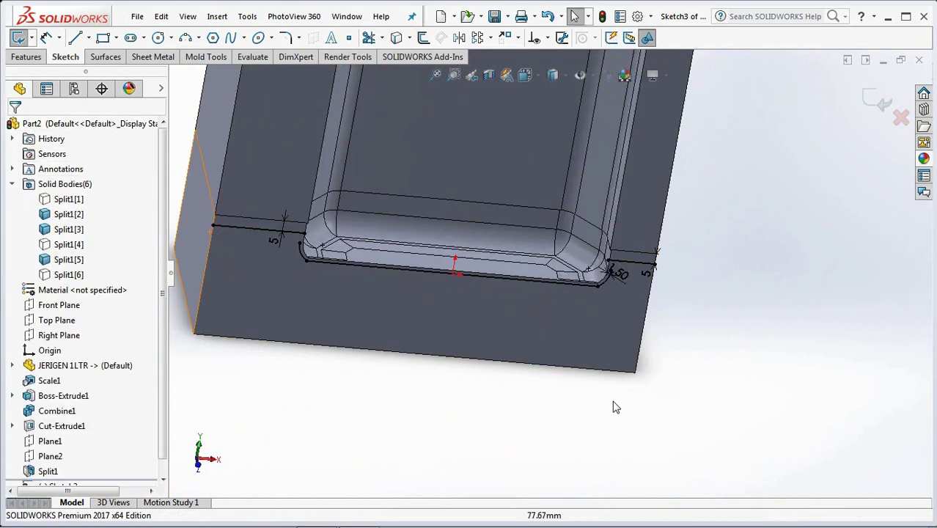
Offset the left side edge 28 mm and the right side edge 8 mm inward.
left_click(423, 41)
right_click(73, 167)
left_click(60, 168)
type("28")
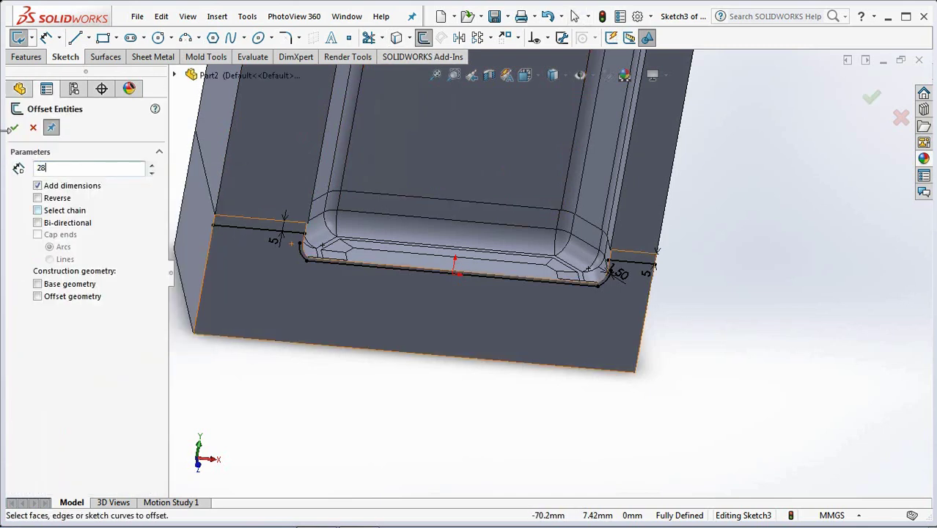
left_click(205, 307)
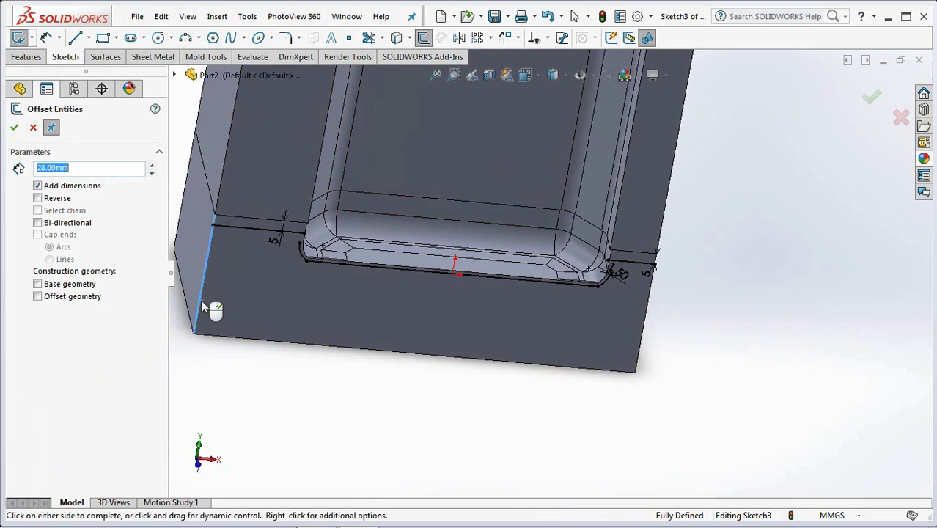
left_click(15, 128)
type("8")
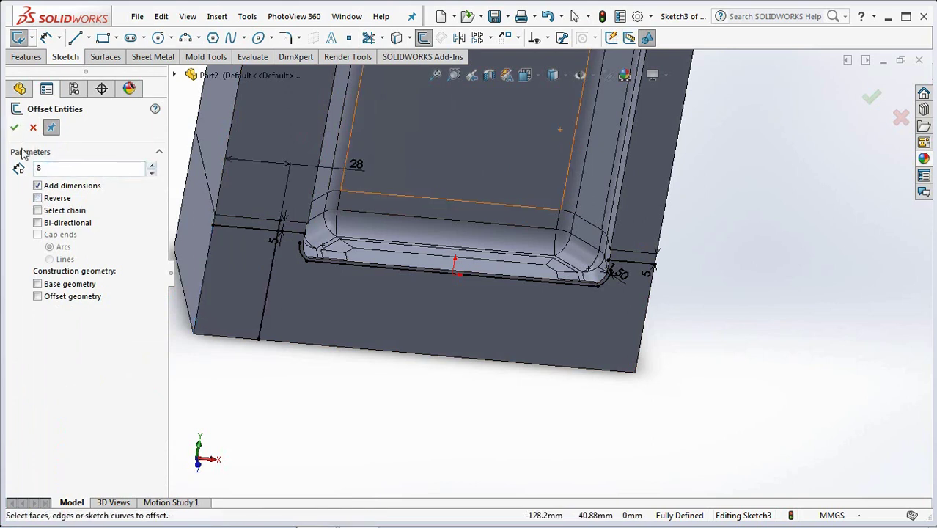
left_click(648, 331)
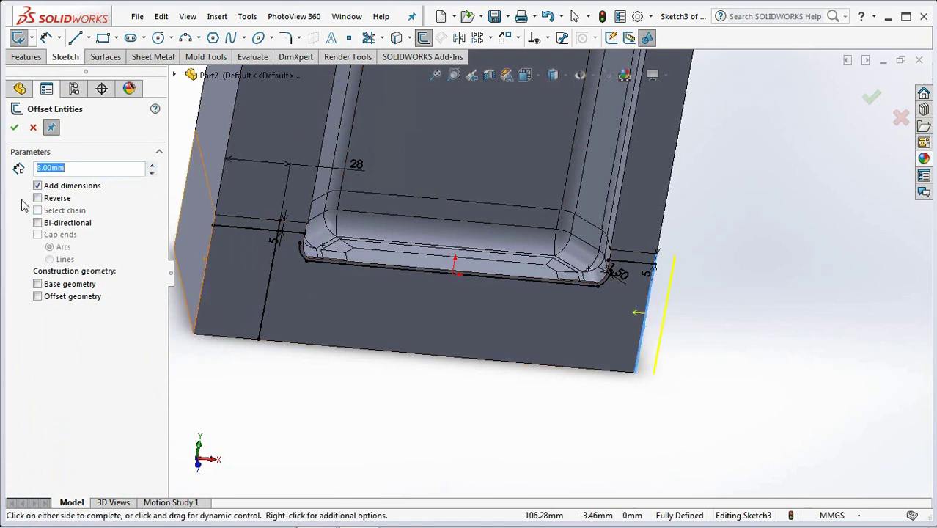
left_click(14, 128)
left_click(14, 127)
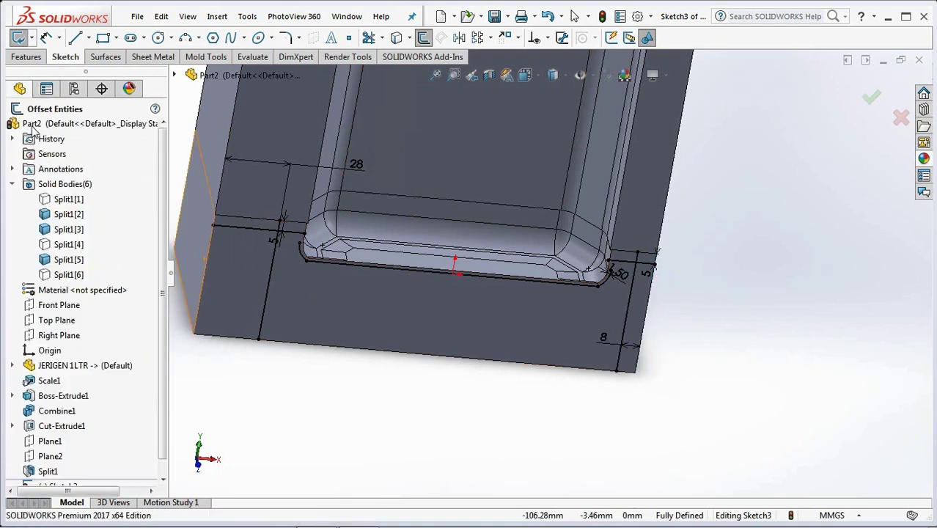
Convert the bottom front edge into a sketch line.
left_click(396, 37)
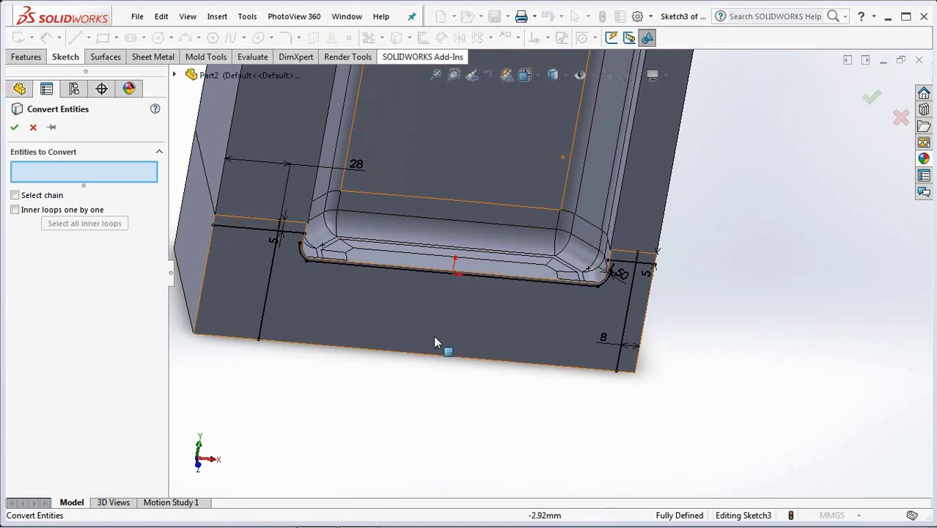
left_click(435, 361)
left_click(14, 127)
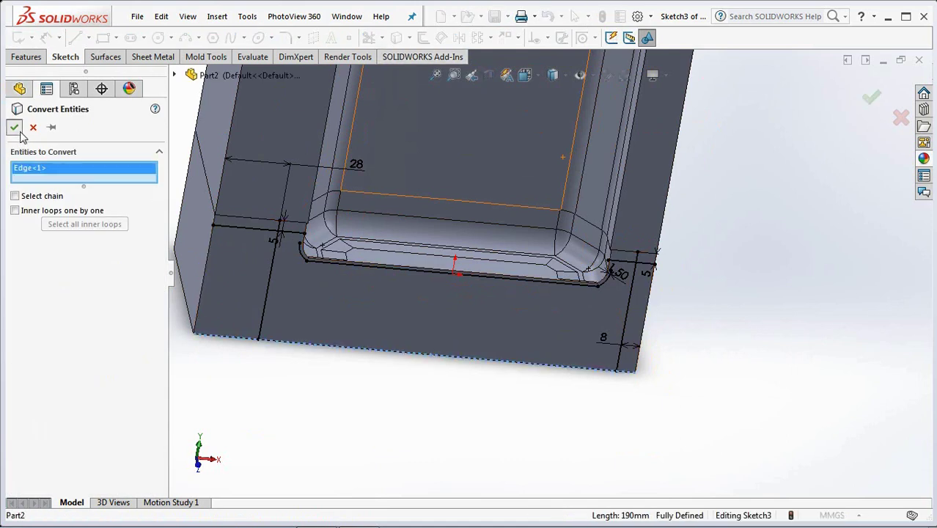
Trim the extra line segments at the bottom-left and beside the vertical line.
left_click(368, 38)
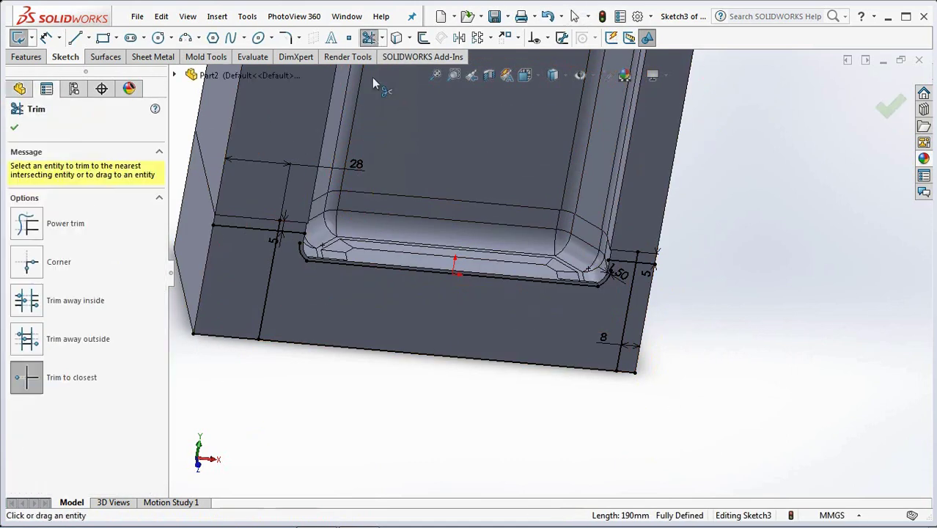
left_click(235, 339)
scroll(633, 312, "down", 2)
scroll(630, 235, "down", 2)
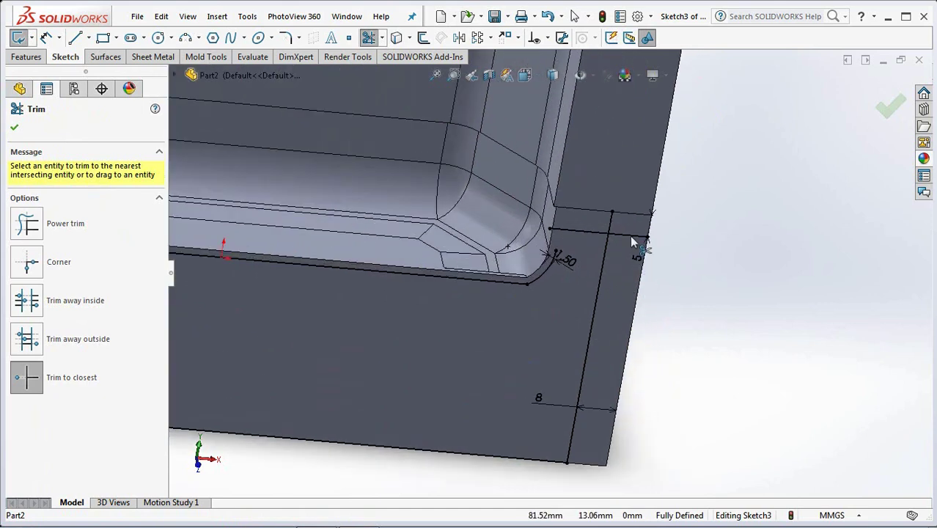
scroll(503, 293, "up", 4)
scroll(195, 234, "down", 1)
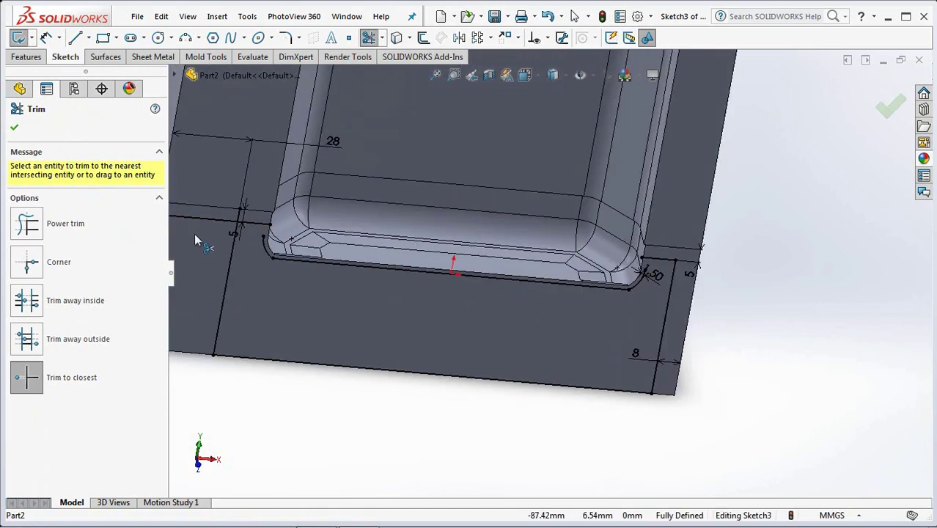
scroll(194, 234, "down", 2)
left_click(225, 220)
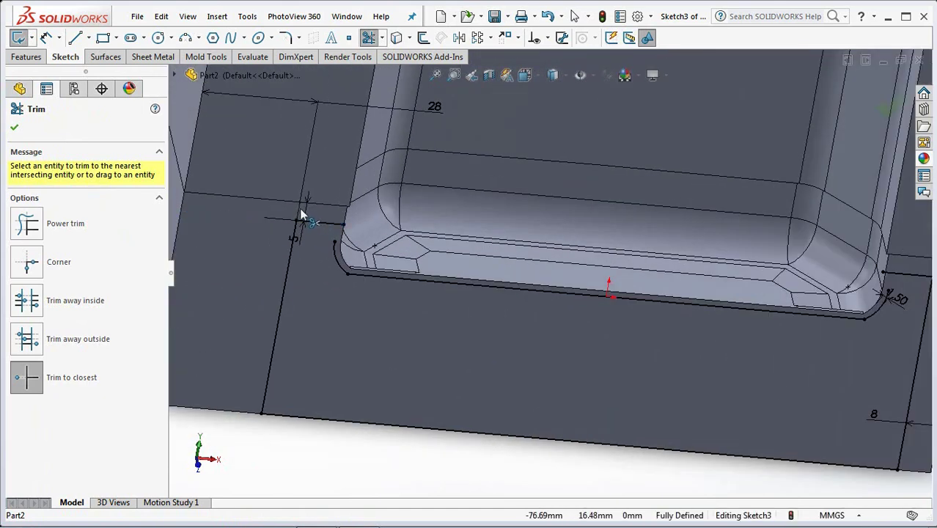
left_click(379, 38)
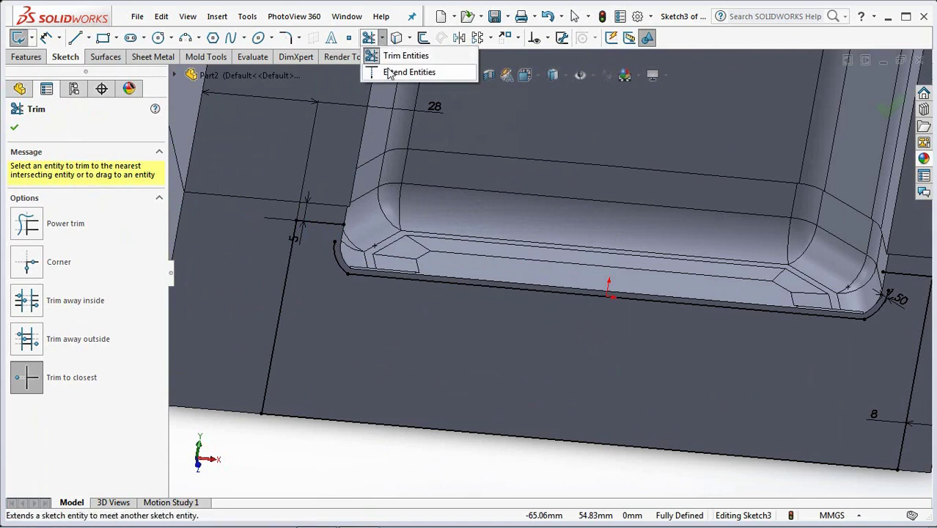
left_click(14, 127)
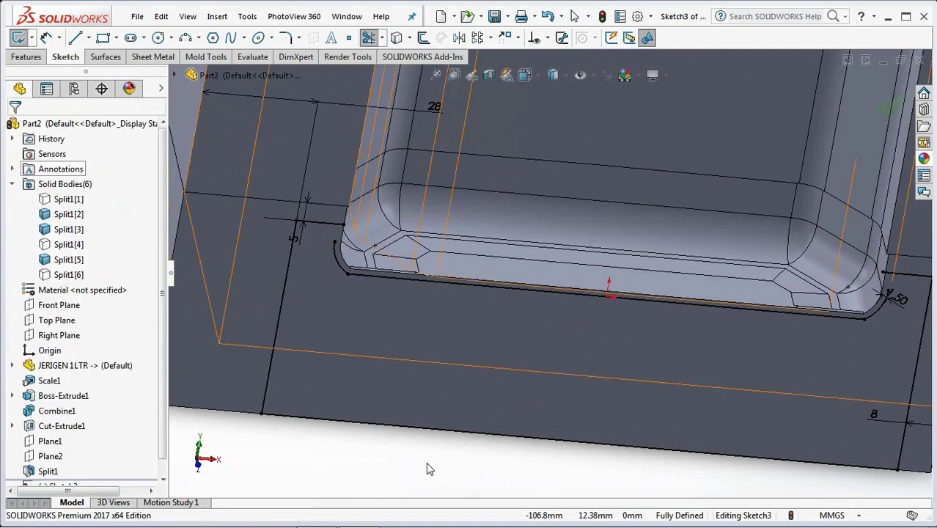
left_click(286, 38)
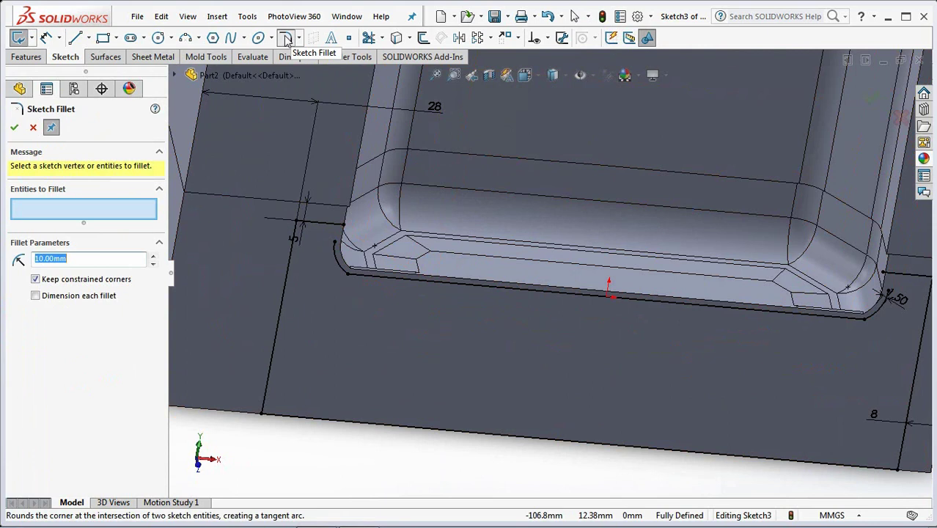
Round both pocket-end corners with 3 mm sketch fillets and exit the sketch.
type("3")
left_click(288, 277)
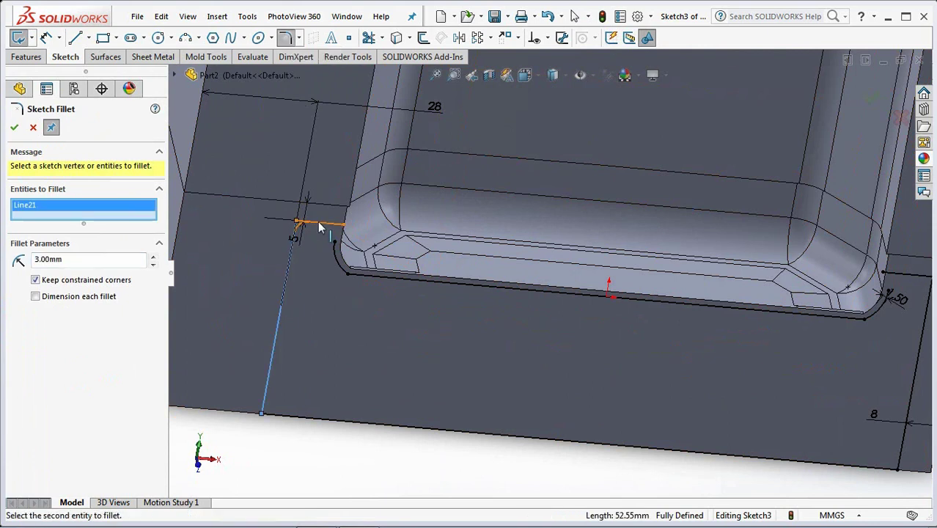
left_click(320, 227)
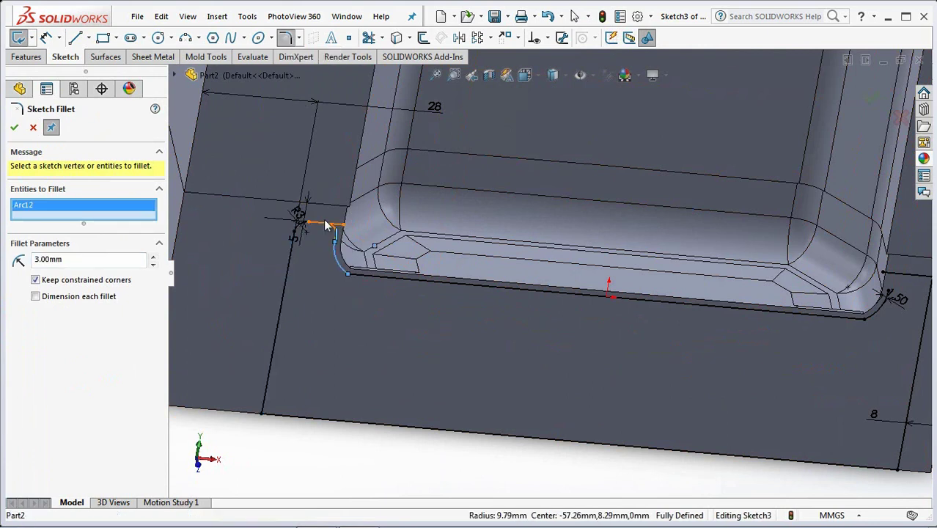
scroll(328, 288, "up", 3)
scroll(707, 297, "down", 3)
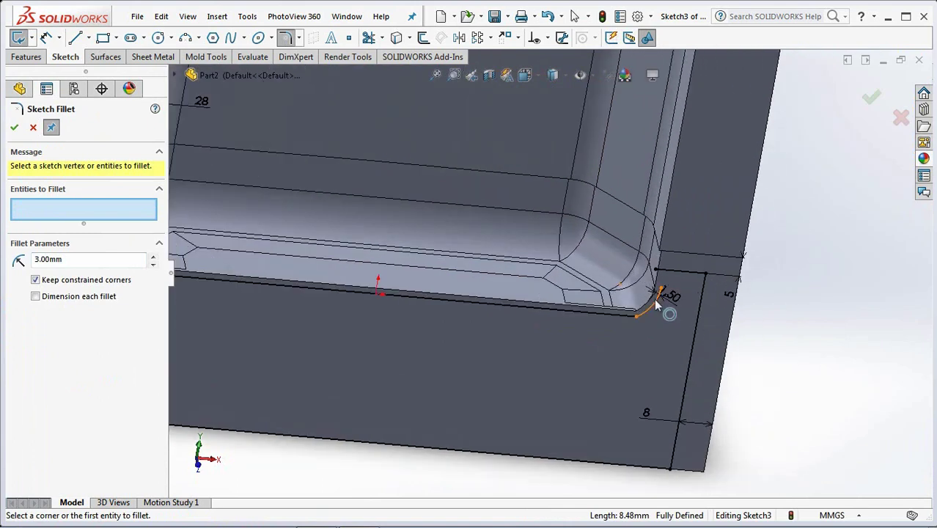
left_click(657, 300)
left_click(667, 277)
left_click(694, 278)
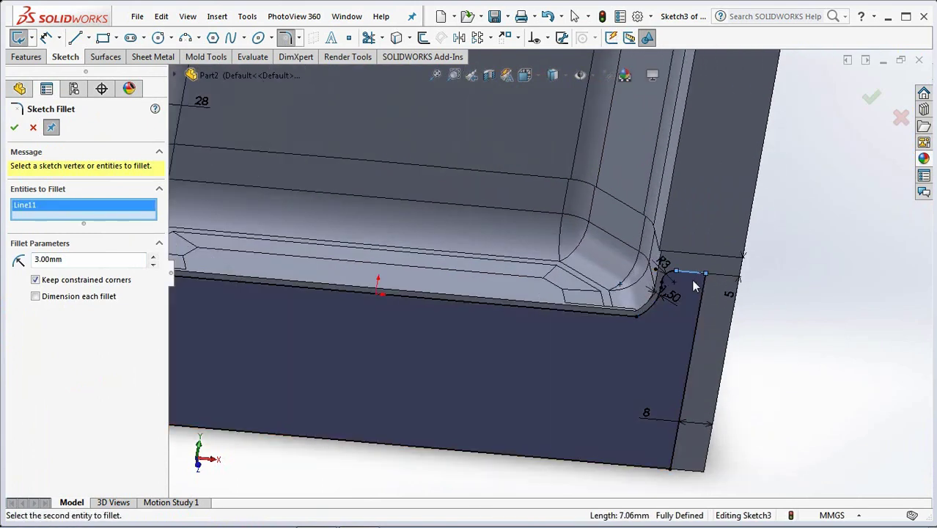
left_click(704, 300)
scroll(710, 299, "up", 2)
scroll(709, 299, "up", 2)
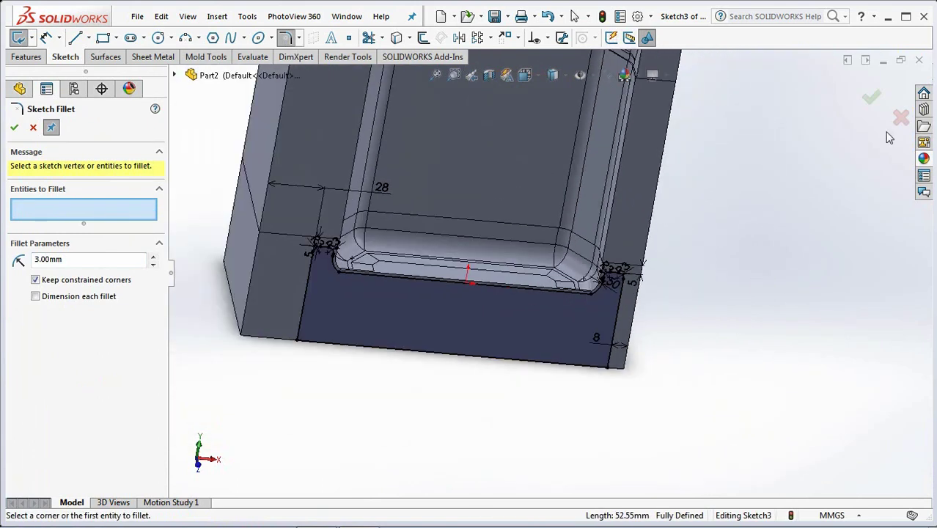
left_click(870, 99)
left_click(871, 99)
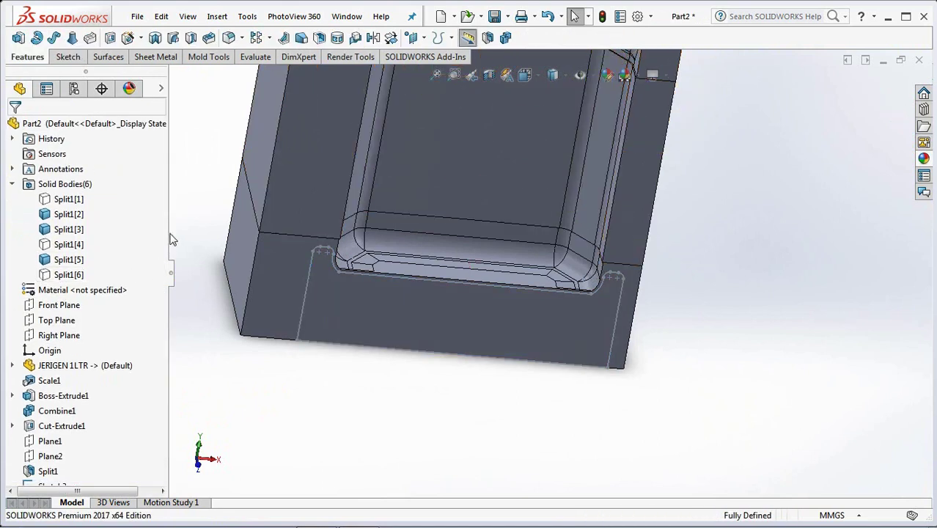
Show the hidden Split1[4] body and select Sketch3 in the feature tree.
left_click(102, 243)
left_click(91, 224)
left_click(726, 336)
mouse_move(736, 334)
middle_mouse_down()
mouse_move(773, 340)
mouse_move(755, 342)
middle_mouse_up()
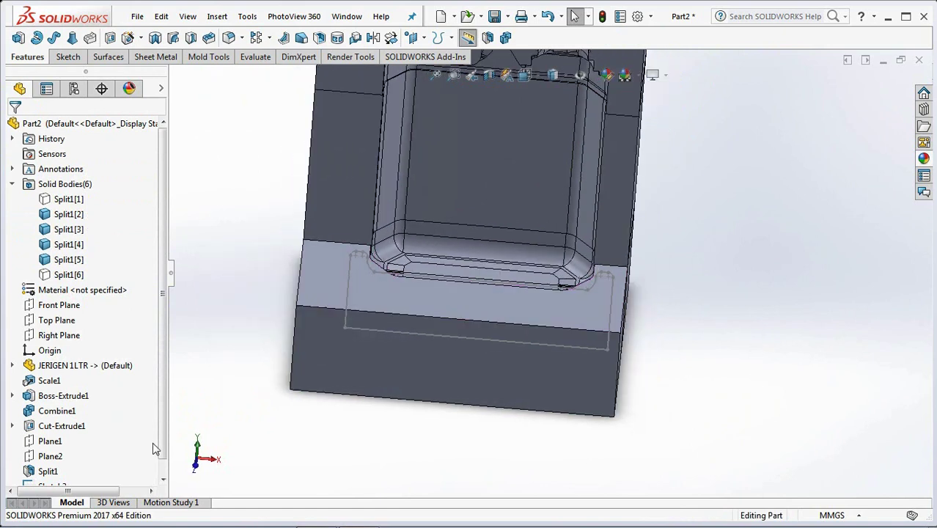
scroll(154, 449, "down", 1)
left_click(53, 470)
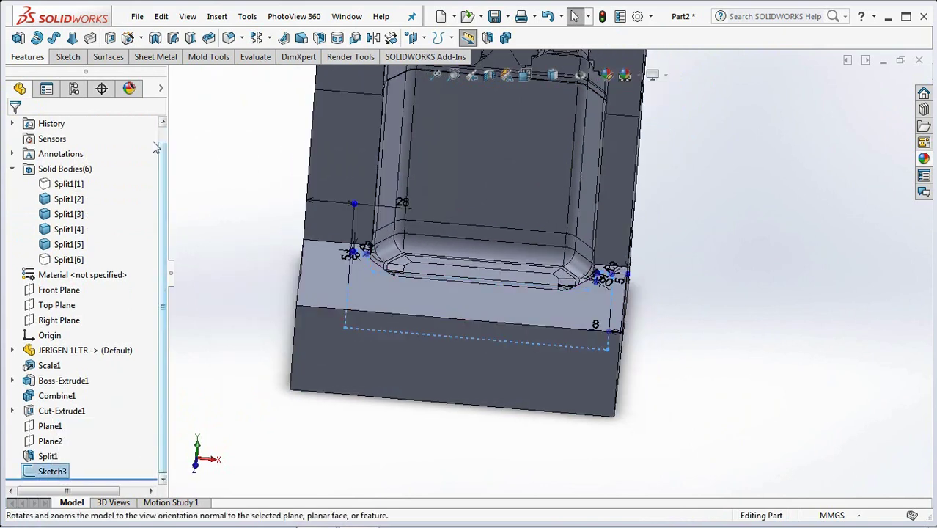
left_click(110, 40)
Set the cut to Mid Plane, 8 mm deep, with a 45° draft.
left_click(94, 210)
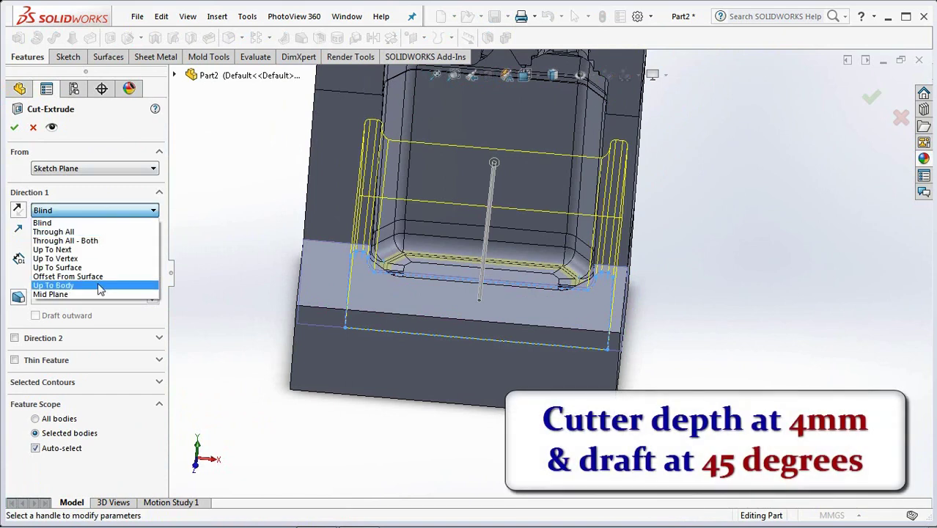
left_click(95, 294)
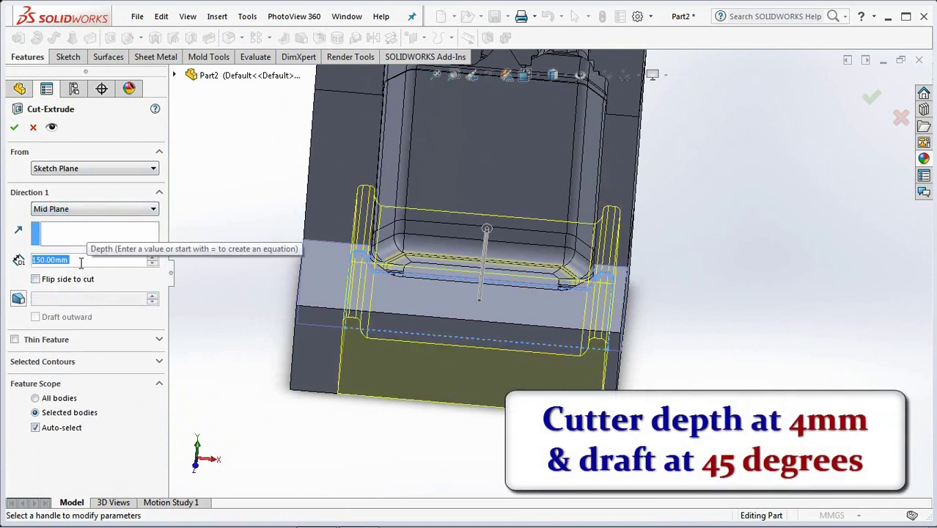
type("8")
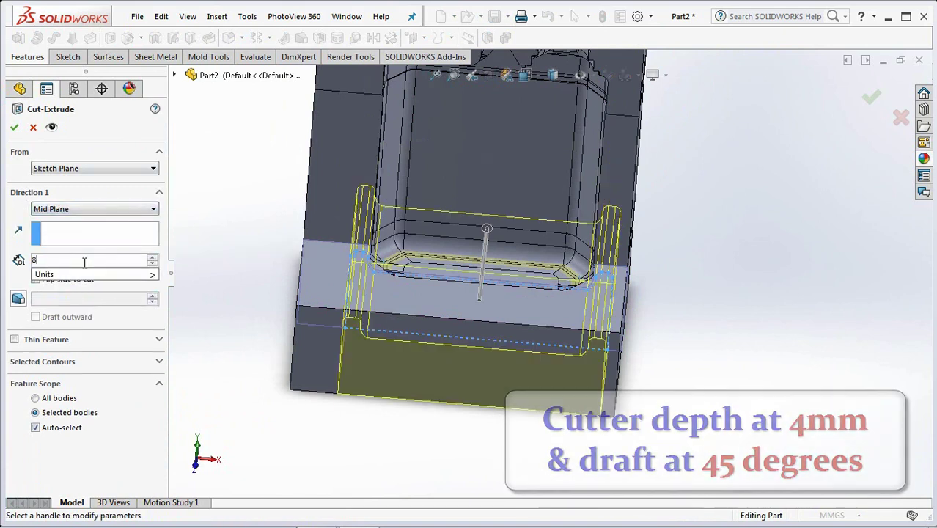
key("Tab")
left_click(18, 301)
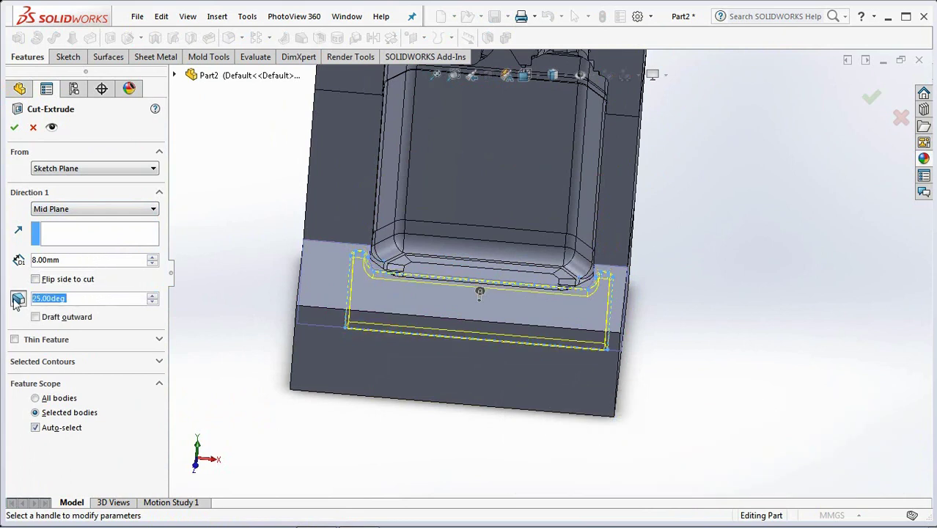
type("45")
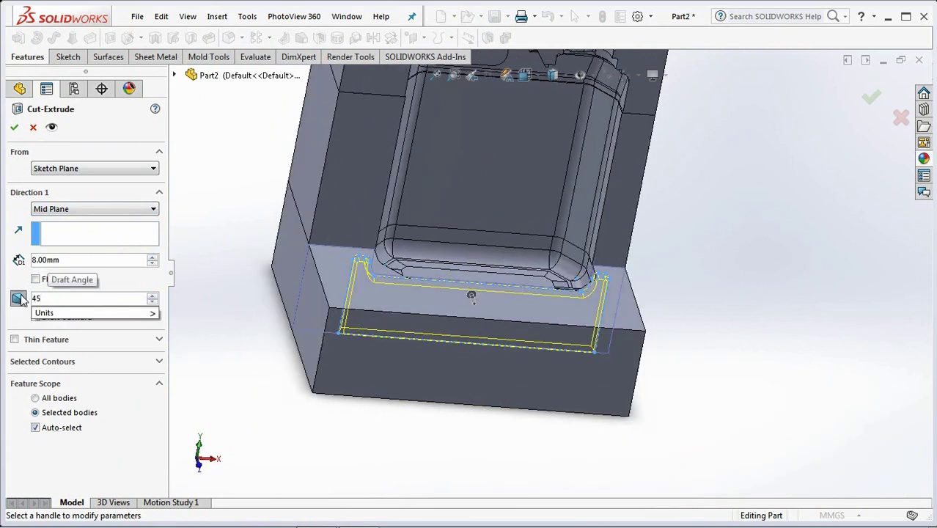
key("Tab")
Cut only bodies Split1[4] and Split1[3], then hide Cut-Extrude2[1].
left_click(38, 429)
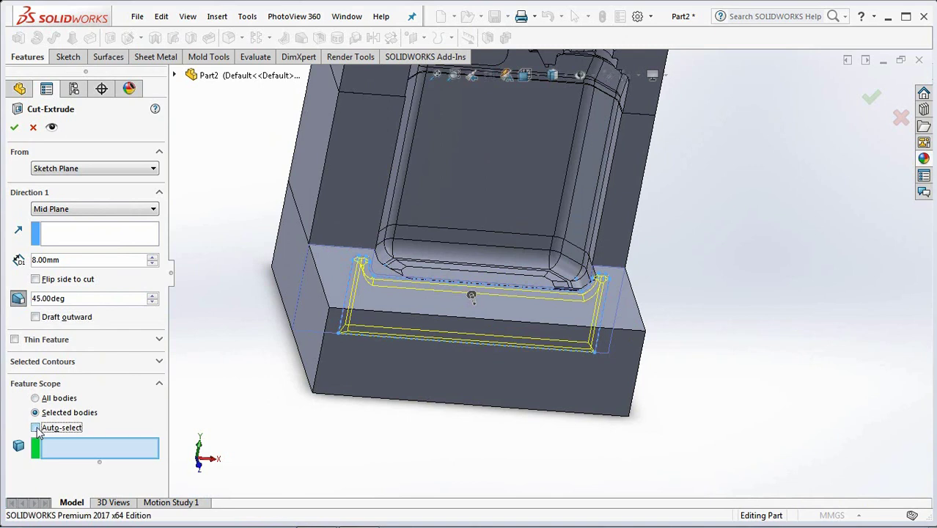
left_click(343, 355)
left_click(291, 265)
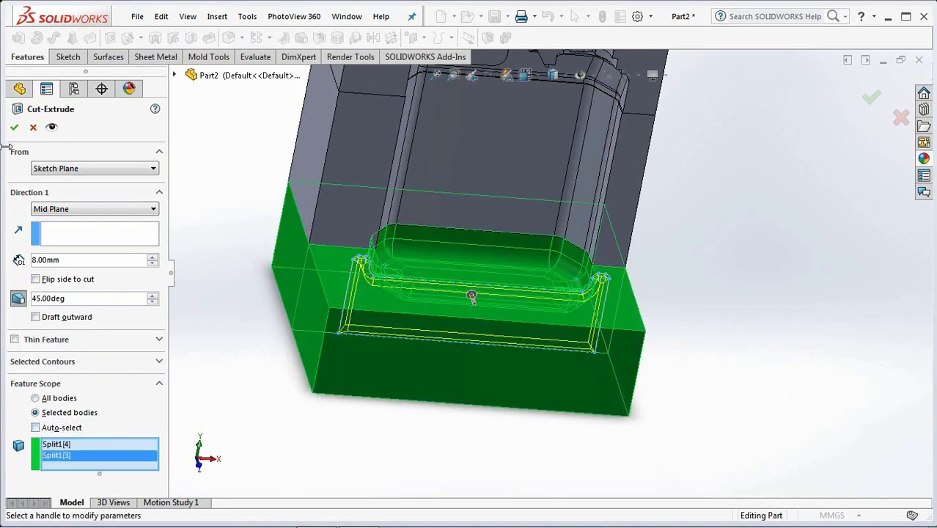
left_click(15, 129)
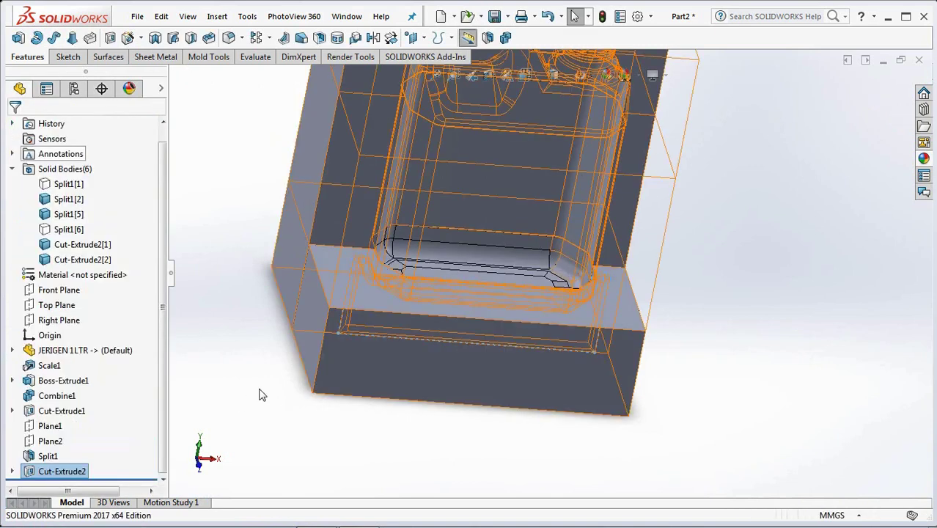
left_click(455, 385)
key("Tab")
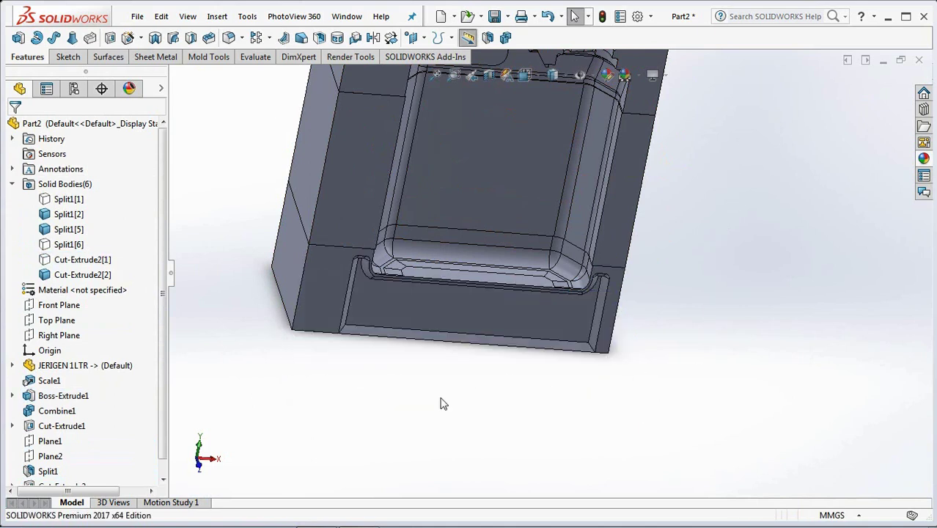
Delete and patch the narrow bottom strip face, creating DeleteFace1.
scroll(404, 368, "down", 2)
scroll(347, 330, "down", 3)
left_click(107, 57)
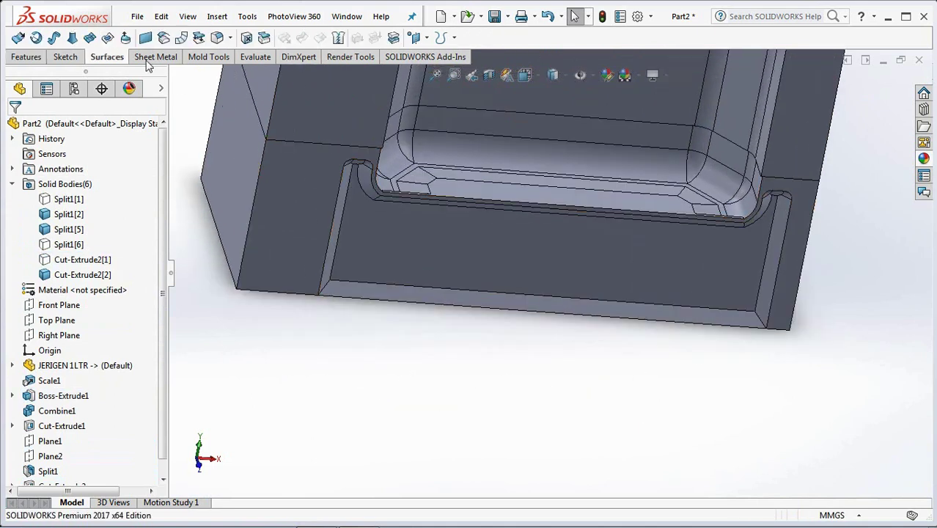
left_click(246, 38)
left_click(377, 291)
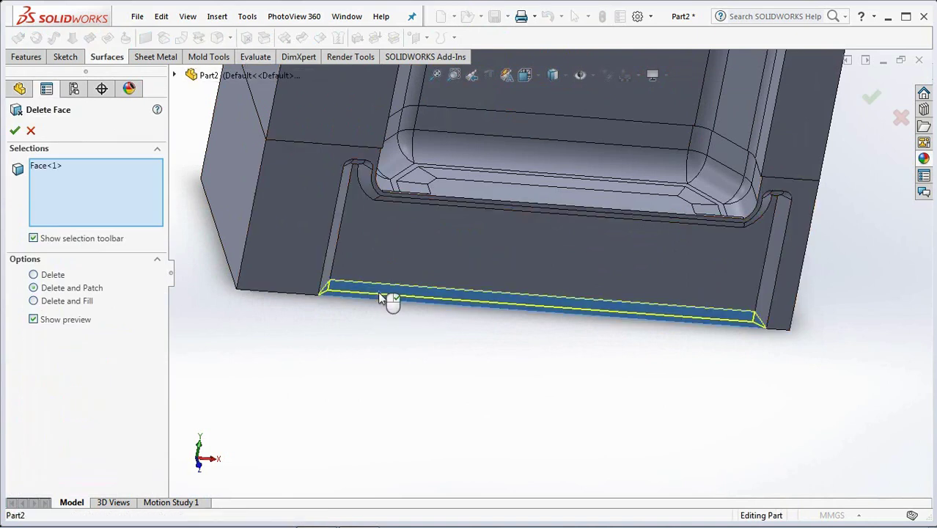
right_click(377, 291)
Show Cut-Extrude2[1], hide DeleteFace1, and delete-and-patch the second body's face.
left_click(82, 260)
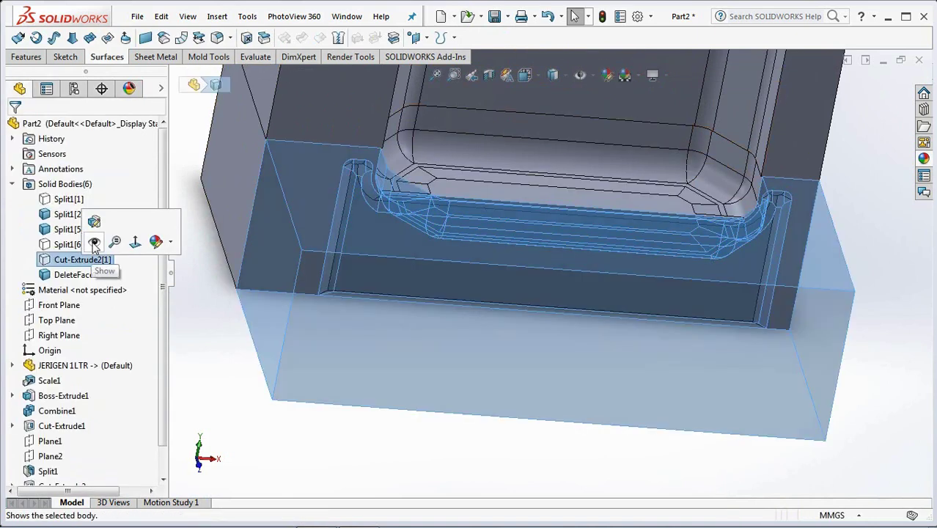
left_click(91, 222)
left_click(79, 274)
left_click(91, 235)
mouse_move(341, 433)
middle_mouse_down()
mouse_move(470, 465)
mouse_move(249, 100)
middle_mouse_up()
left_click(246, 36)
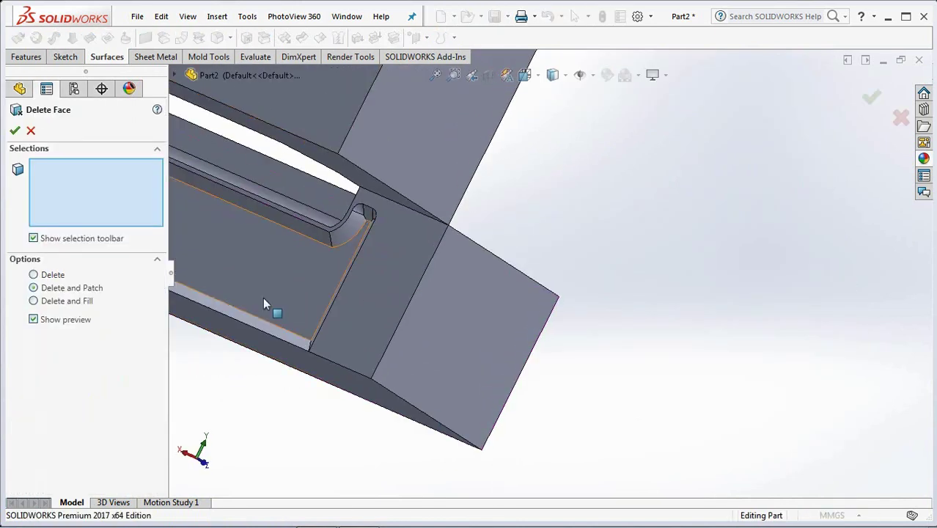
left_click(256, 323)
key("Return")
Hide DeleteFace2 and show DeleteFace1 again to inspect the patched bodies.
mouse_move(372, 369)
middle_mouse_down()
mouse_move(272, 311)
mouse_move(360, 327)
mouse_move(431, 401)
mouse_move(436, 444)
middle_mouse_up()
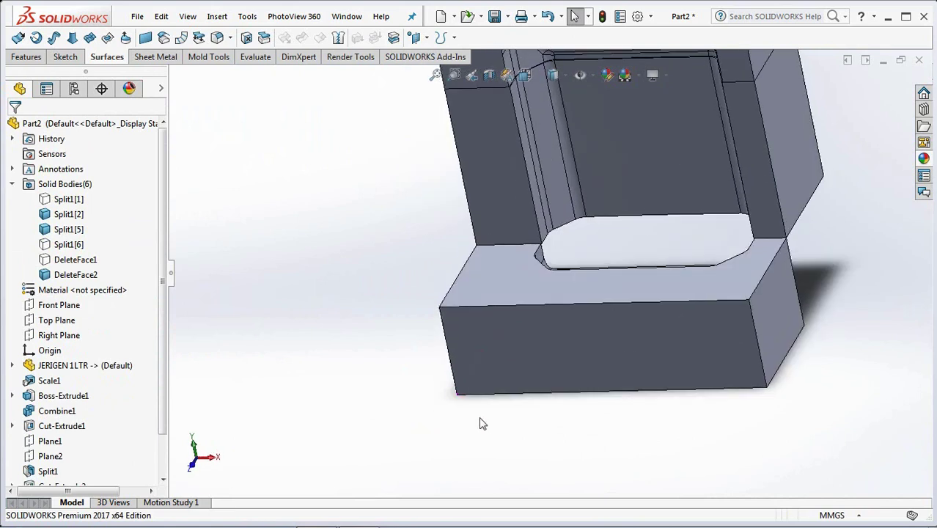
left_click(76, 274)
left_click(83, 253)
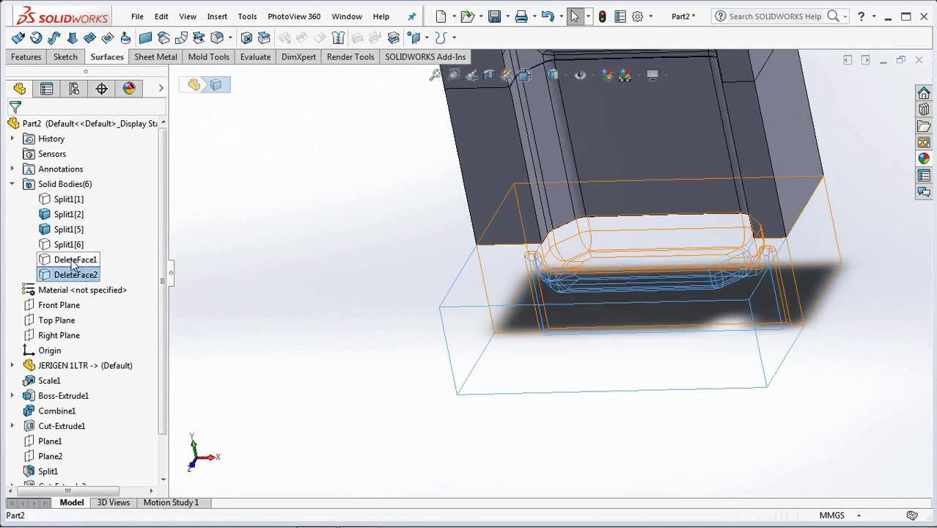
left_click(73, 259)
left_click(85, 242)
scroll(361, 319, "up", 3)
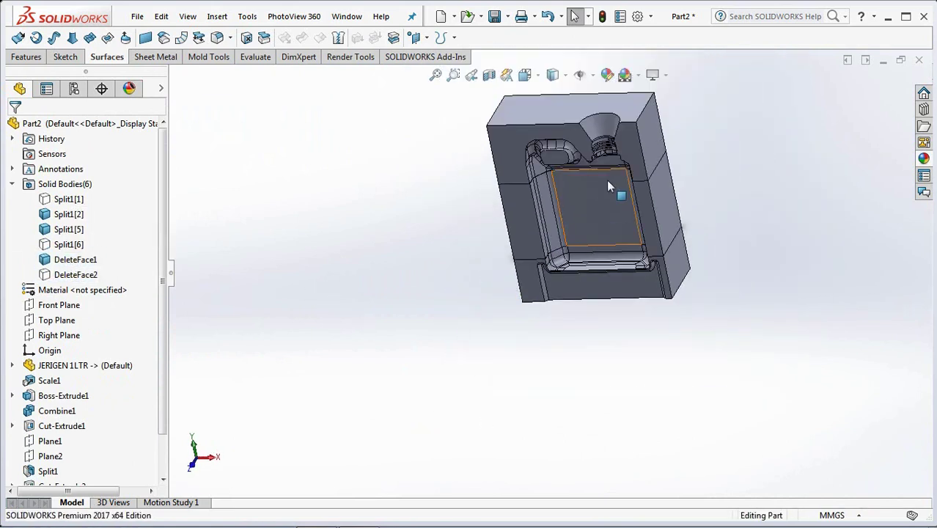
scroll(606, 184, "down", 2)
scroll(543, 115, "down", 3)
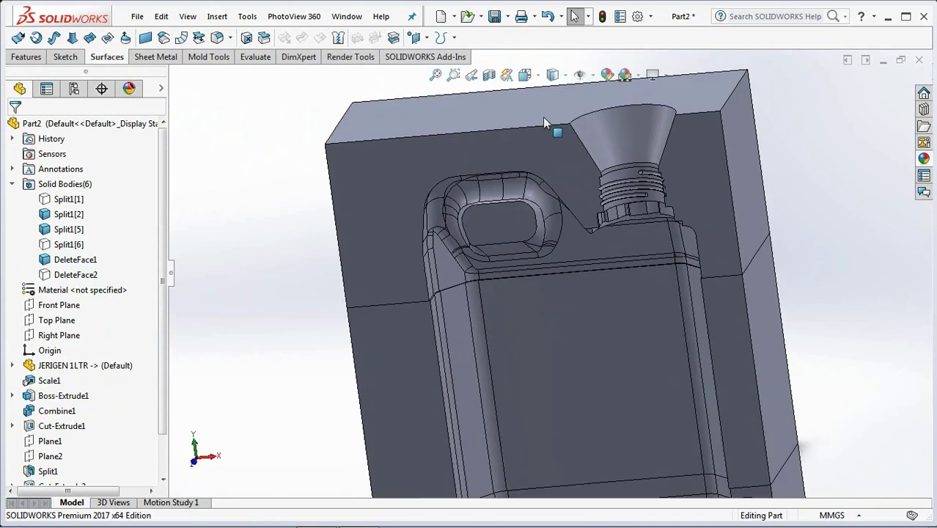
Draw Sketch4 on the upper mold face in a normal-to view, then exit and select it.
left_click(515, 144)
left_click(503, 127)
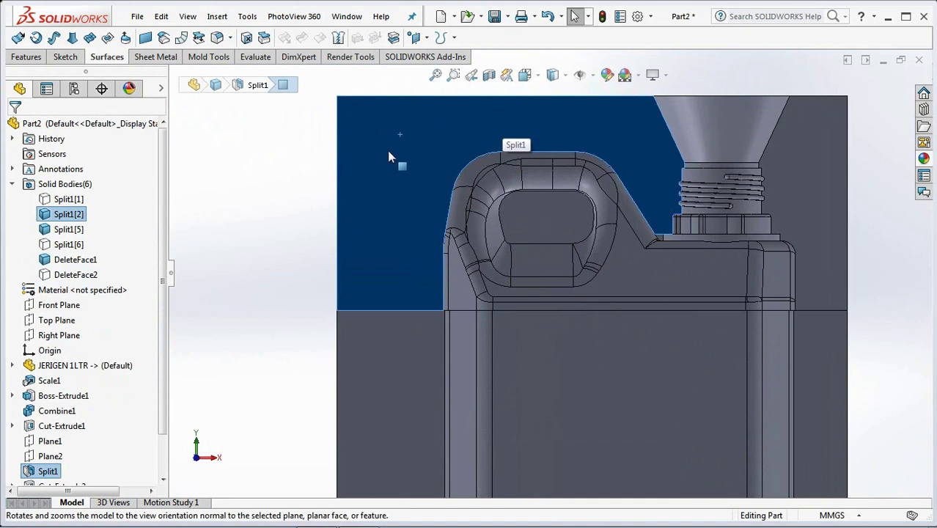
left_click(387, 150)
left_click(450, 112)
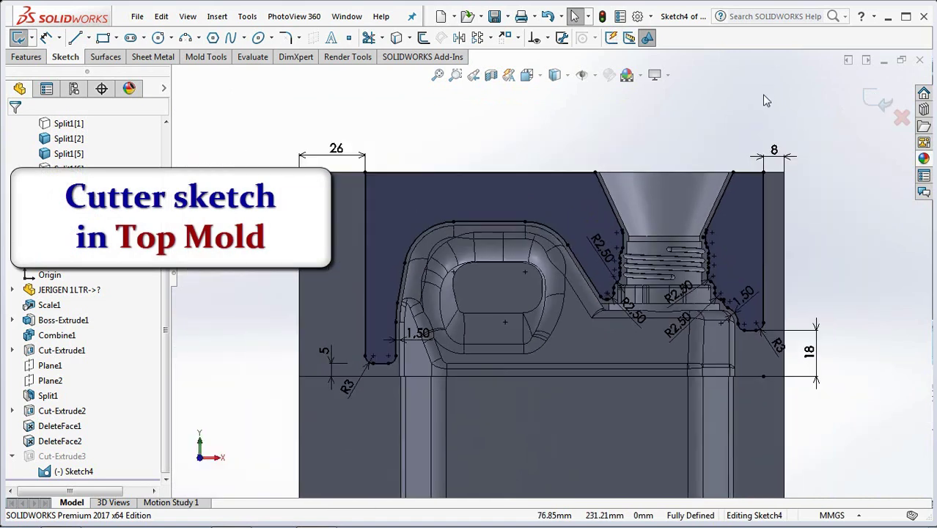
left_click(873, 103)
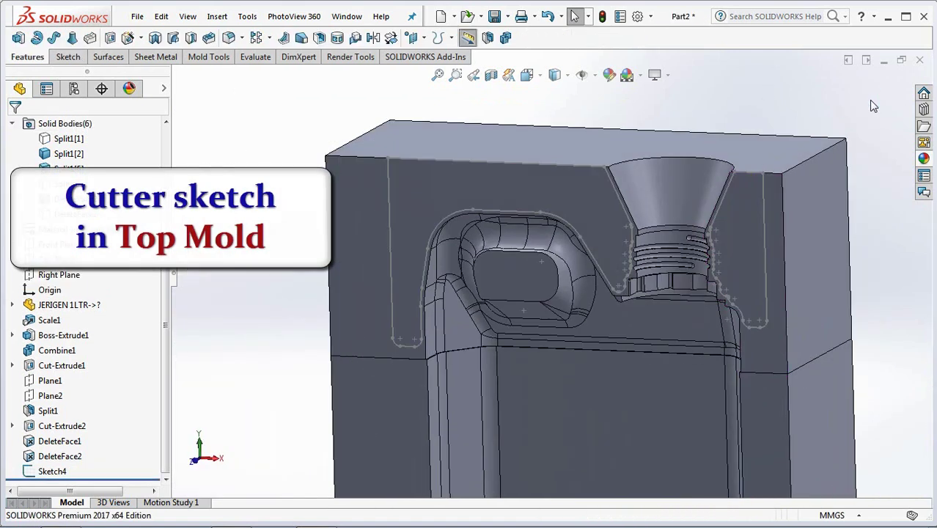
left_click(52, 470)
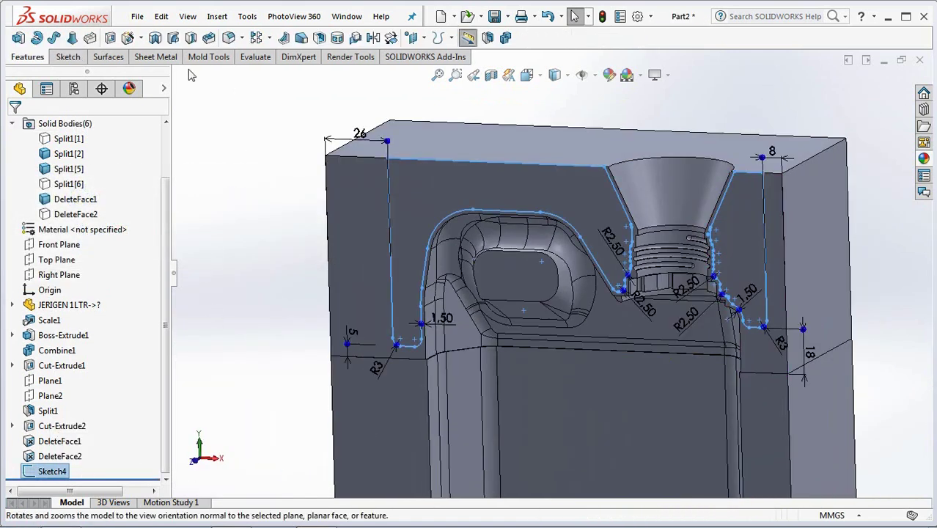
left_click(110, 39)
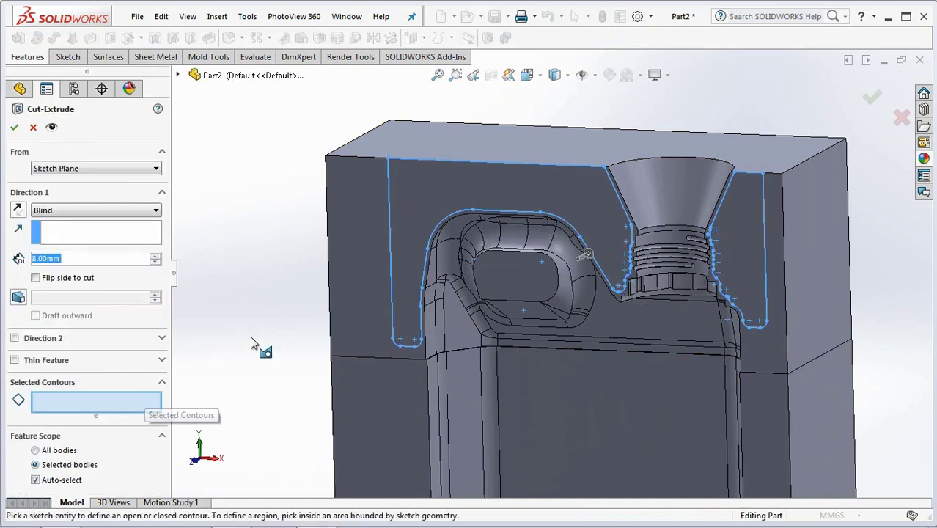
Select the U-shaped and strip regions of Sketch4 and set a Mid Plane cut with draft.
left_click(428, 209)
left_click(752, 220)
left_click(90, 210)
left_click(76, 294)
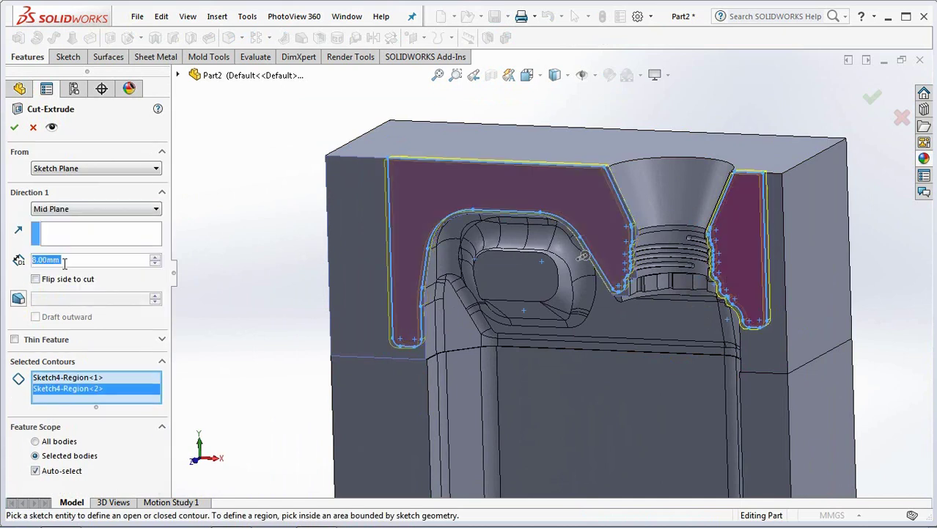
left_click(18, 299)
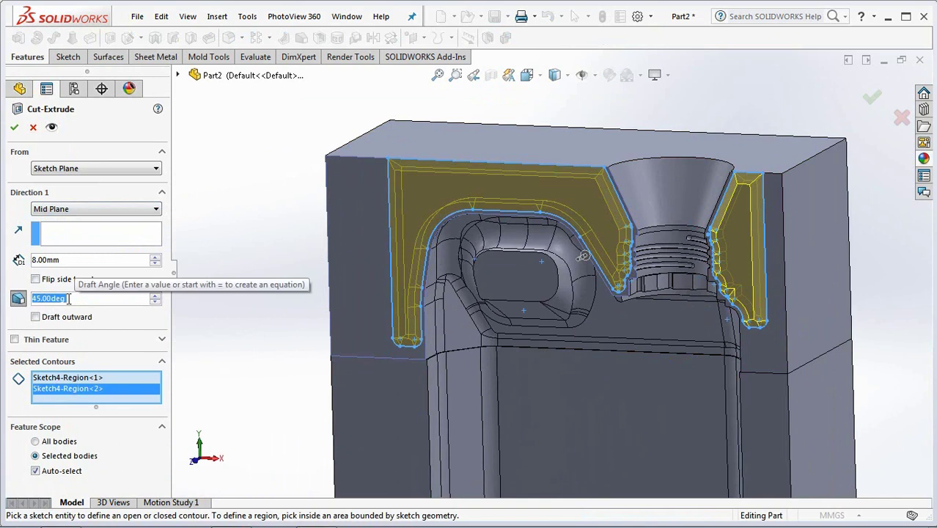
Limit the 8 mm, 45° drafted cut to Split1[2] and Split1[6] and apply it.
left_click(179, 76)
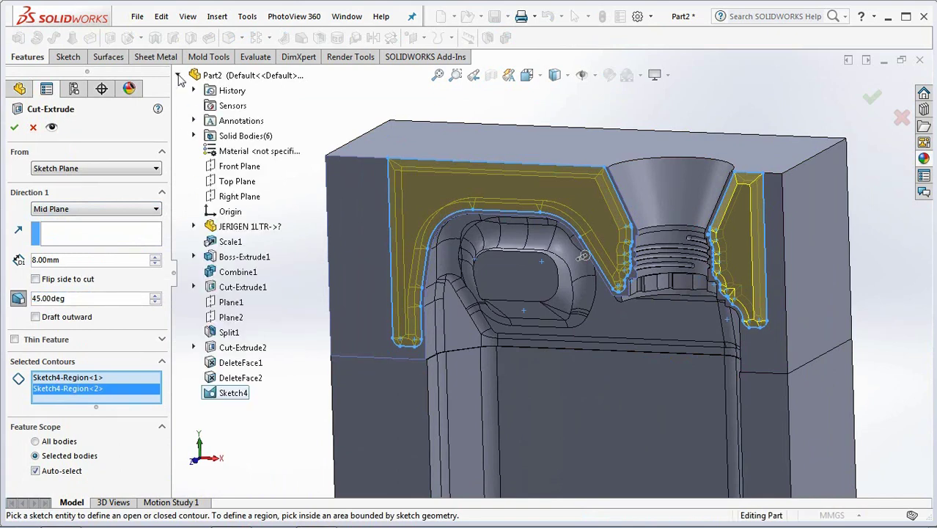
left_click(35, 472)
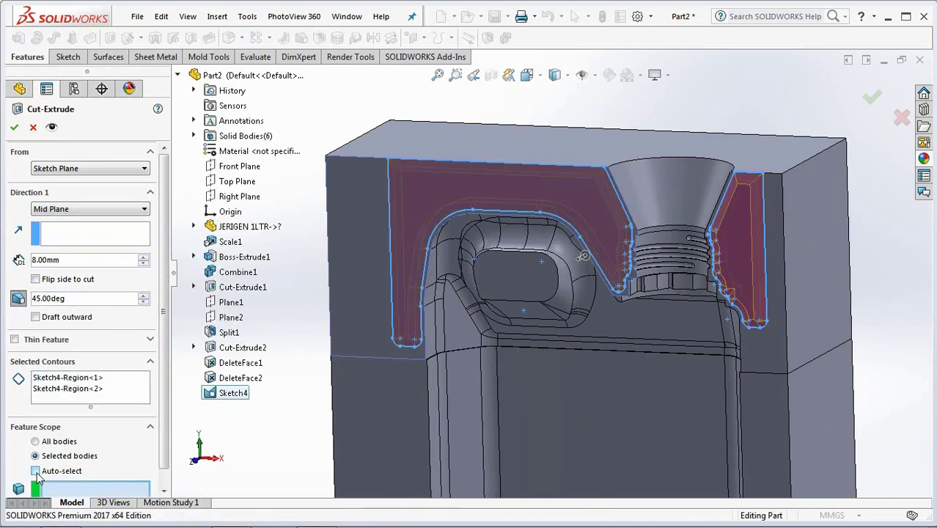
scroll(59, 489, "down", 1)
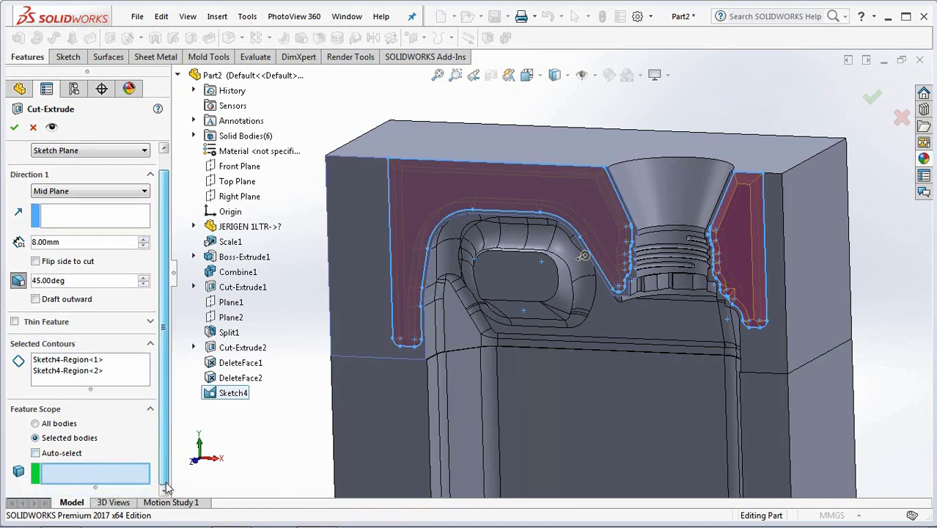
left_click(360, 301)
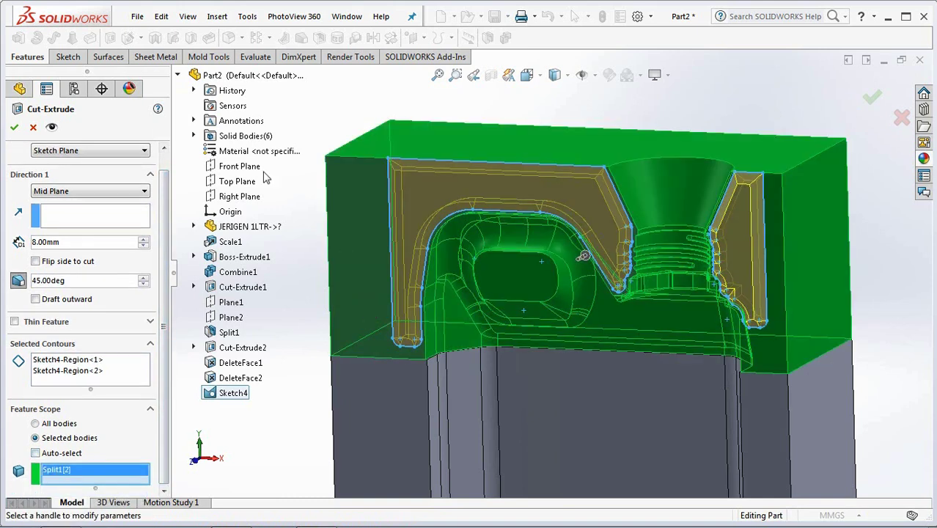
left_click(194, 136)
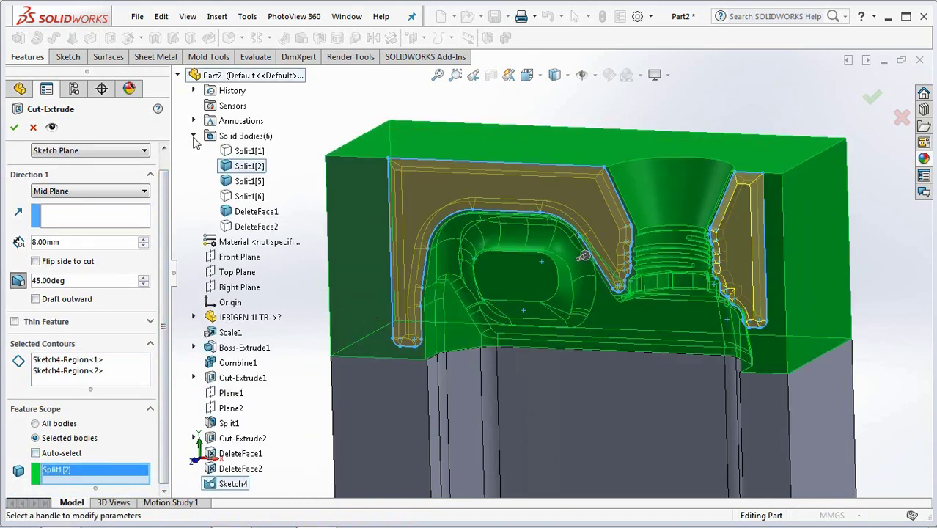
left_click(229, 198)
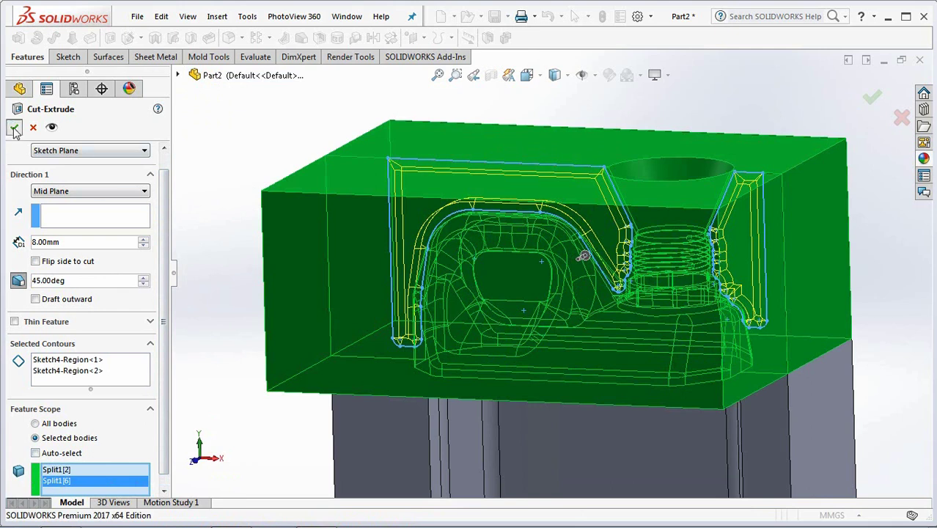
key("Return")
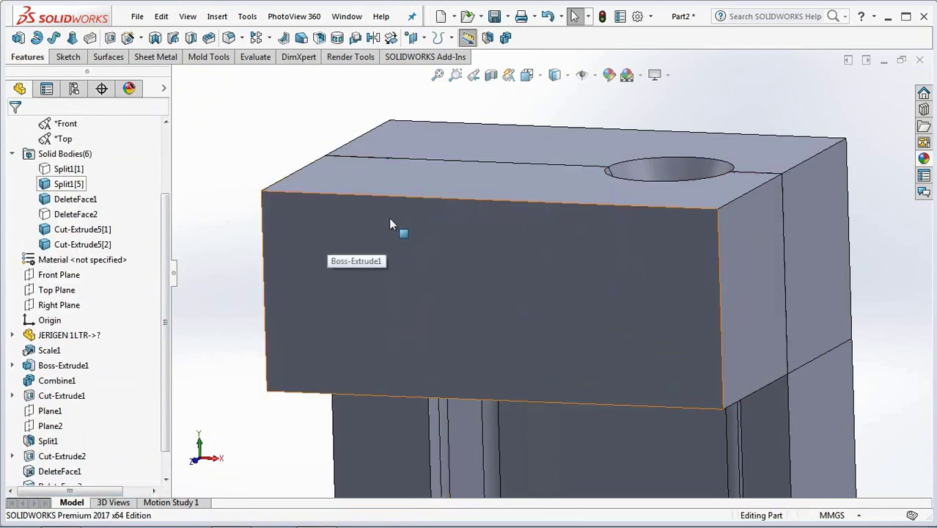
Delete and patch the two leftover slot faces on the first cut body, creating DeleteFace3.
left_click(506, 146)
left_click(584, 115)
mouse_move(586, 115)
middle_mouse_down()
mouse_move(539, 163)
mouse_move(451, 205)
middle_mouse_up()
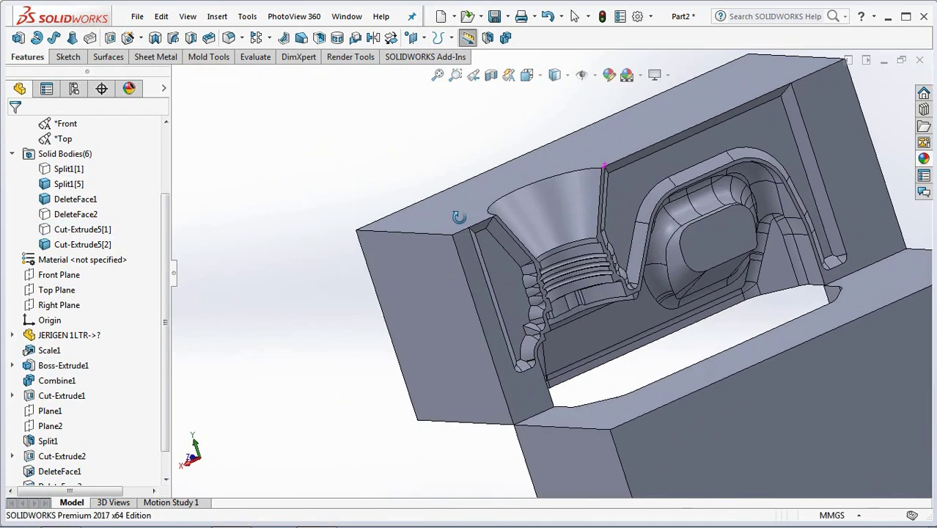
left_click(108, 56)
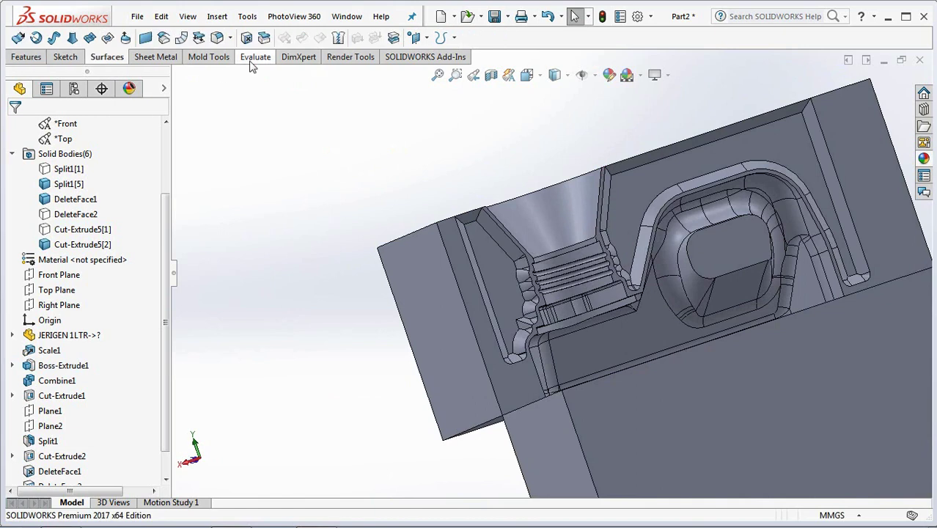
left_click(245, 37)
left_click(470, 219)
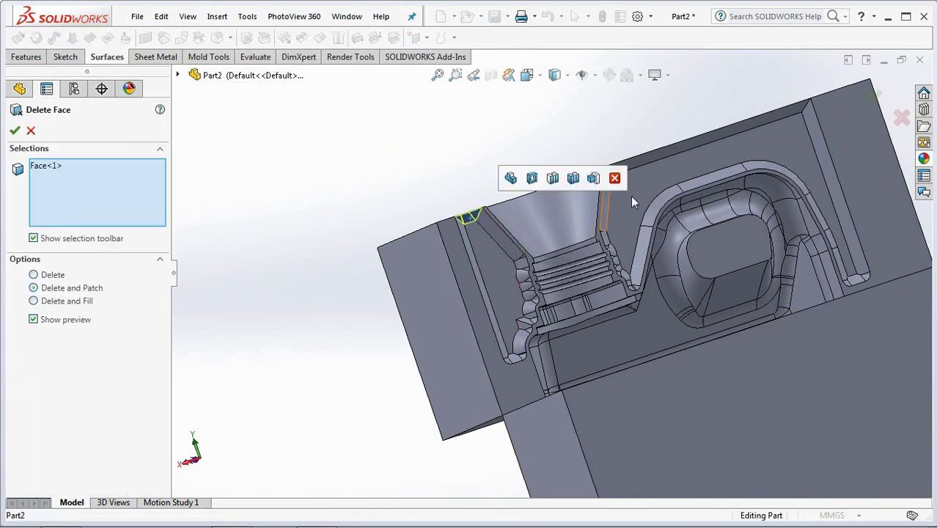
left_click(674, 146)
left_click(900, 96)
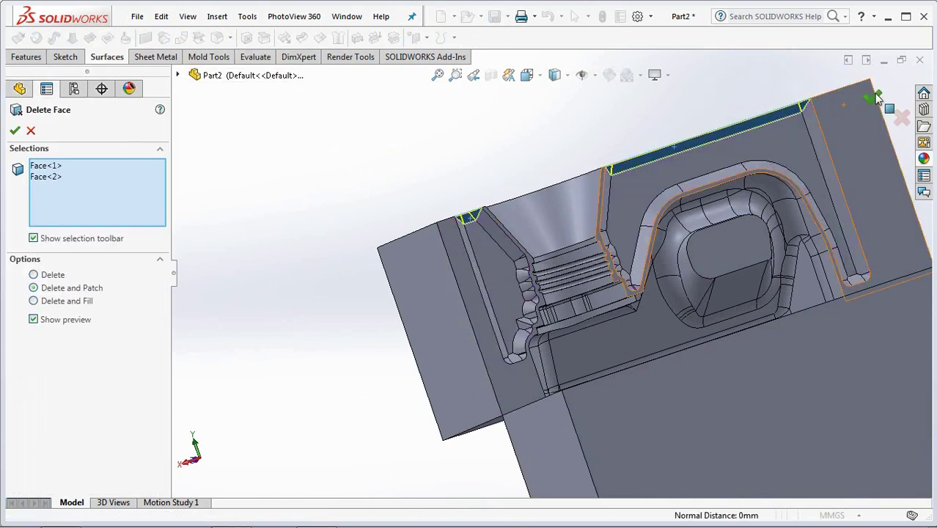
Hide the DeleteFace3 body and show the Cut-Extrude5[1] body.
mouse_move(471, 176)
middle_mouse_down()
mouse_move(624, 164)
mouse_move(606, 199)
middle_mouse_up()
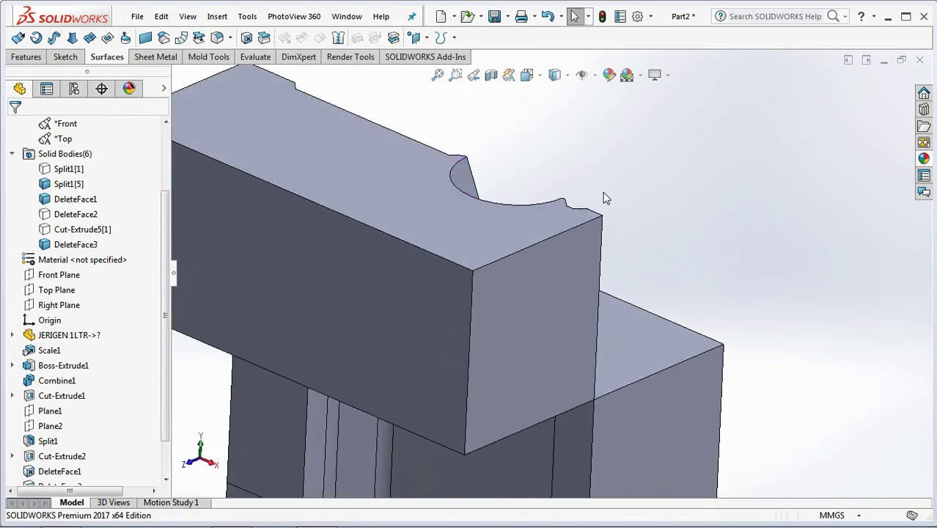
left_click(76, 244)
left_click(82, 229)
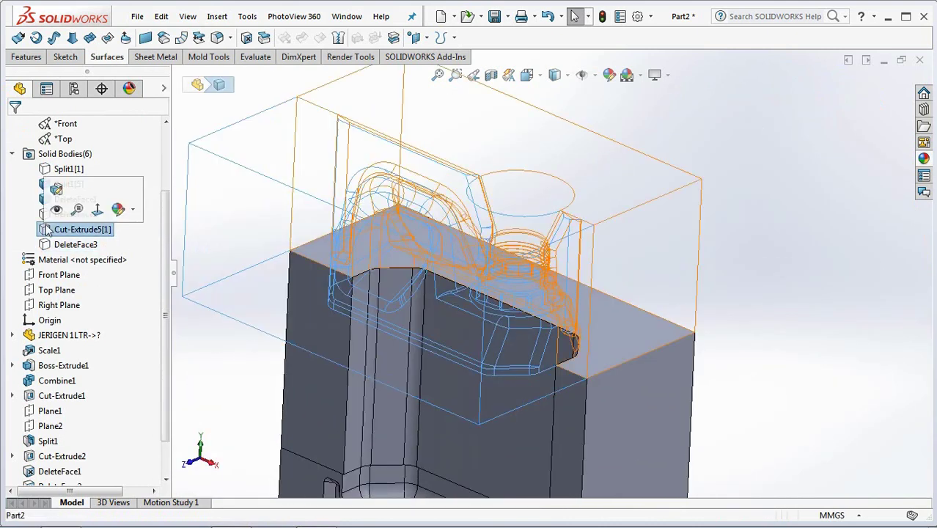
left_click(58, 210)
middle_click_drag(801, 173, 447, 87)
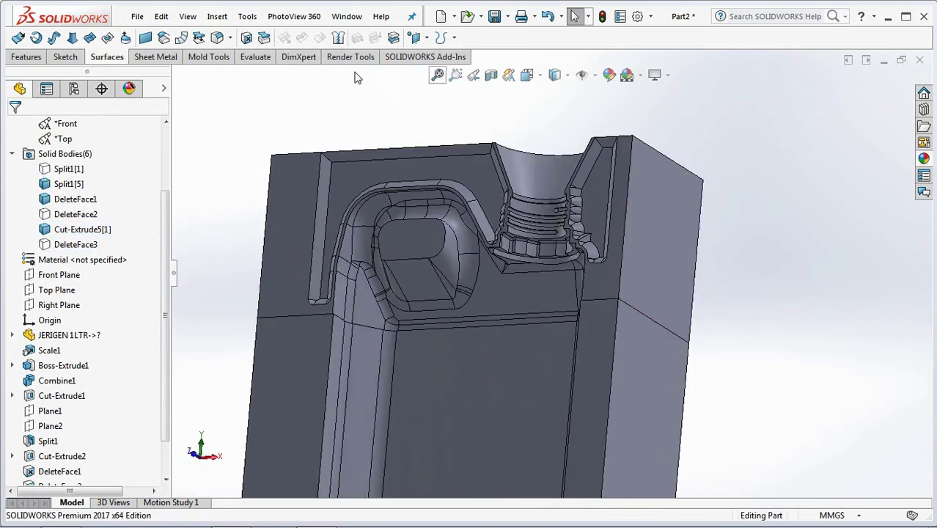
Delete and patch the long top slot face and small right top face, creating DeleteFace4.
left_click(247, 37)
left_click(410, 154)
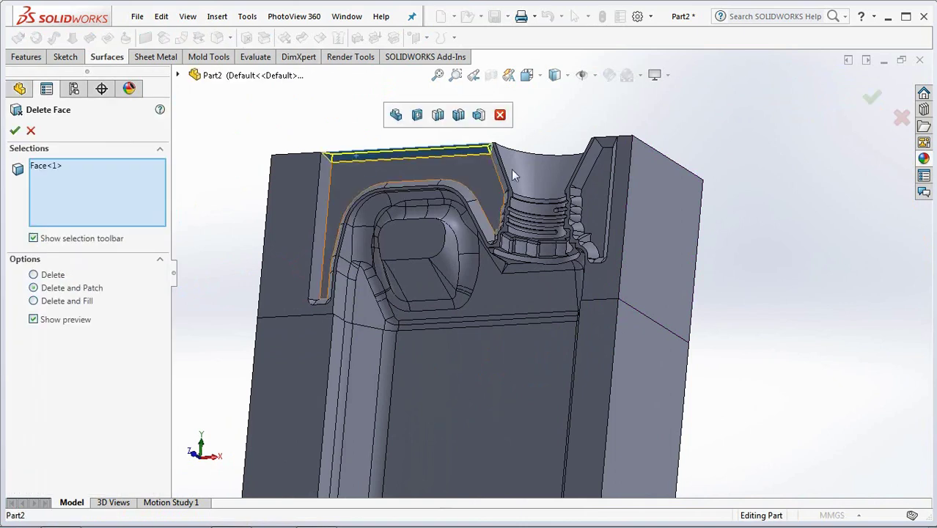
left_click(607, 142)
left_click(871, 96)
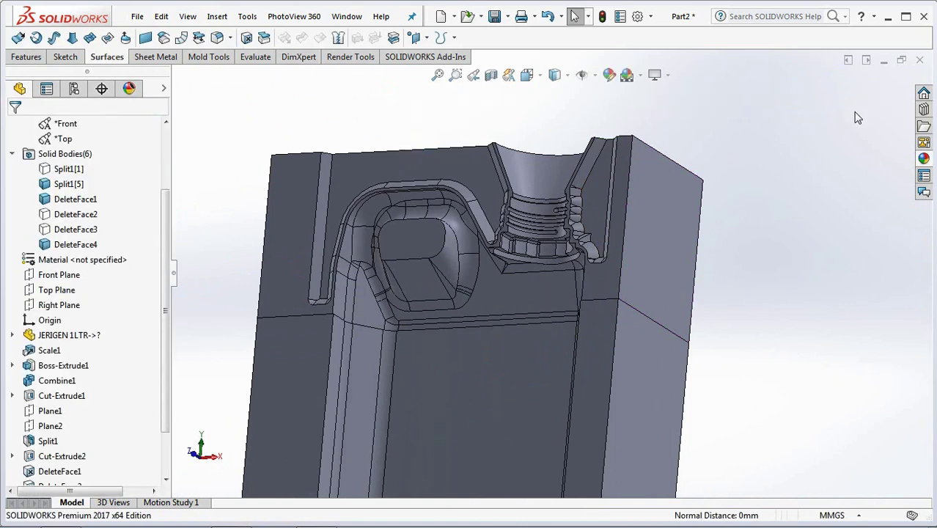
key("ctrl+1")
Start a new sketch on the cavity face, viewed normal to it.
left_click(308, 287)
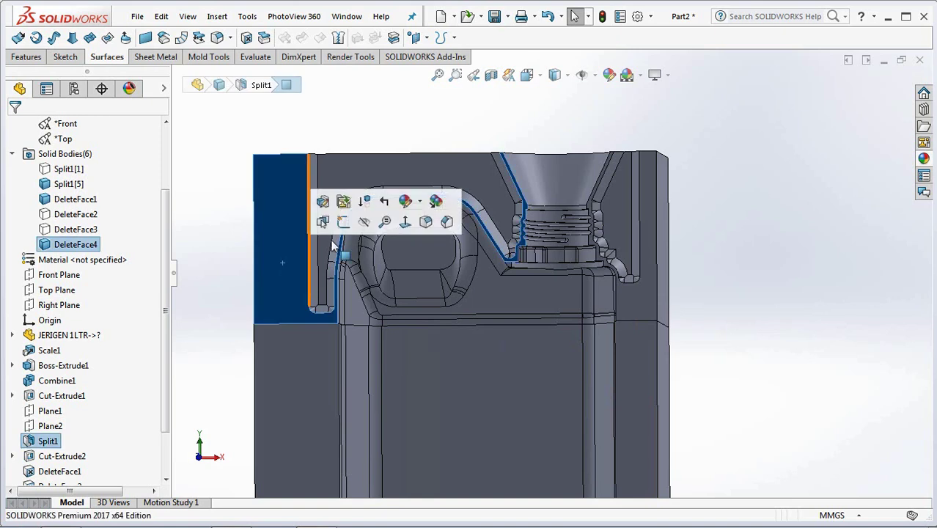
left_click(410, 223)
scroll(662, 117, "down", 3)
left_click(65, 58)
left_click(18, 37)
left_click(198, 242)
Draw a vertical centreline from the block's top edge down to the neck.
left_click(88, 38)
left_click(103, 71)
left_click(533, 196)
left_click(533, 301)
right_click(533, 302)
left_click(555, 314)
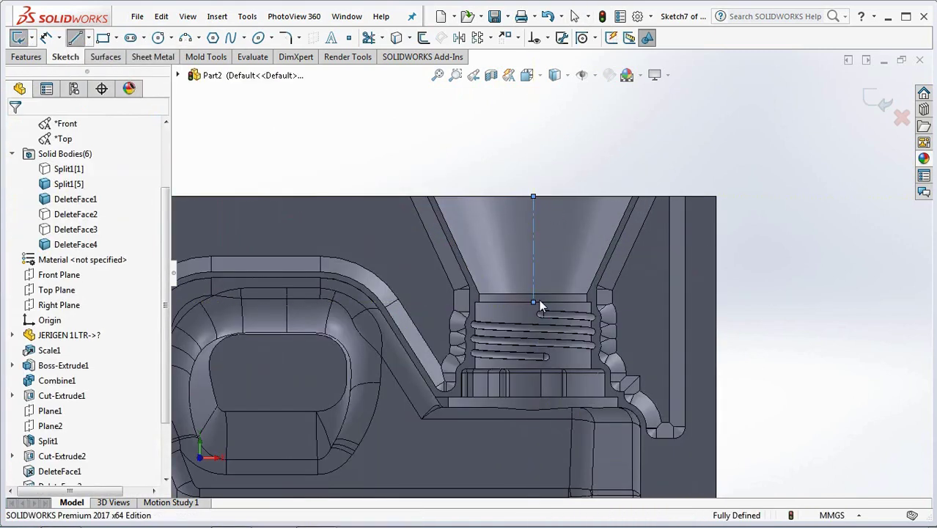
Draw a corner rectangle from the block top down over the neck funnel.
left_click(116, 38)
left_click(132, 53)
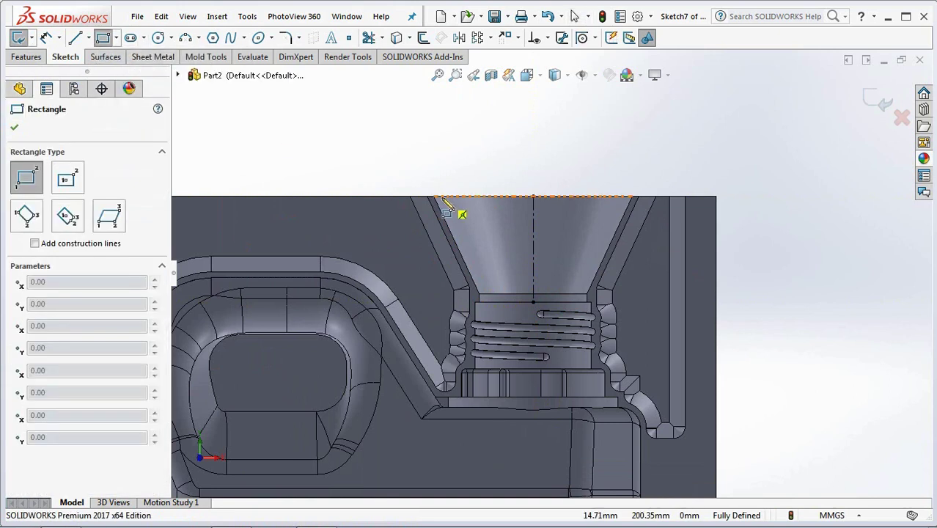
left_click(406, 196)
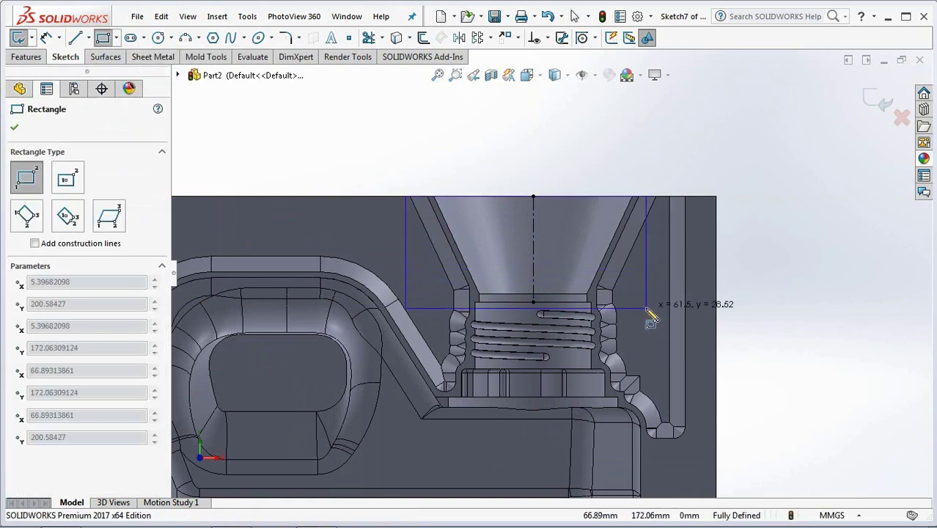
left_click(660, 301)
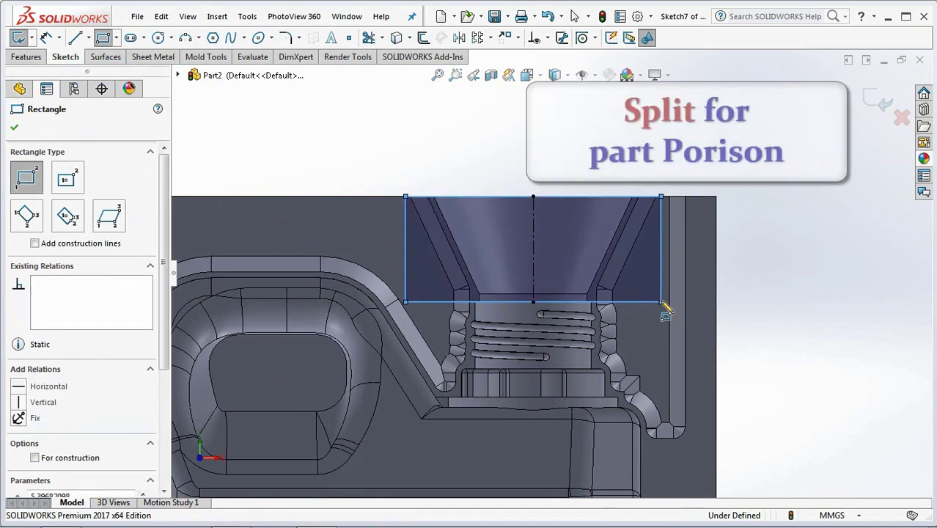
right_click(722, 198)
left_click(755, 173)
Add a Midpoint relation centring the rectangle's bottom line on the centreline's end point.
left_click(542, 38)
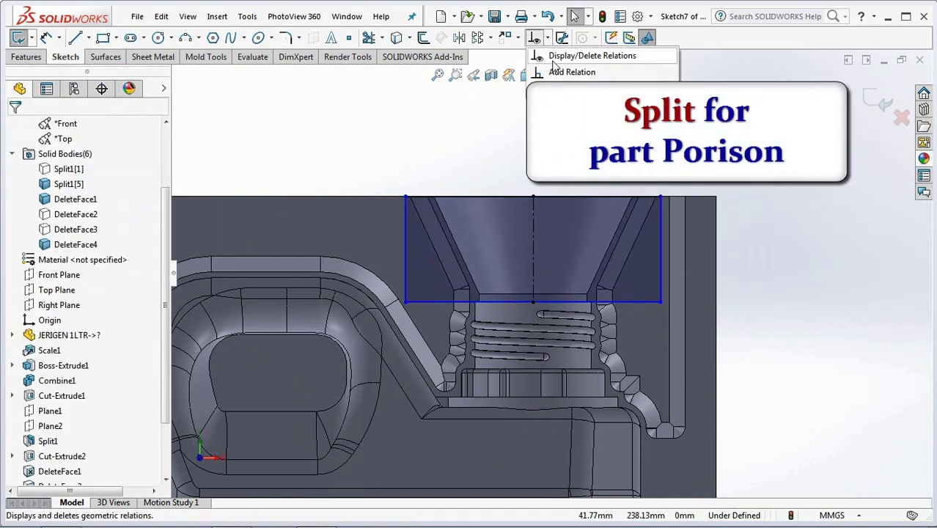
left_click(563, 74)
left_click(632, 302)
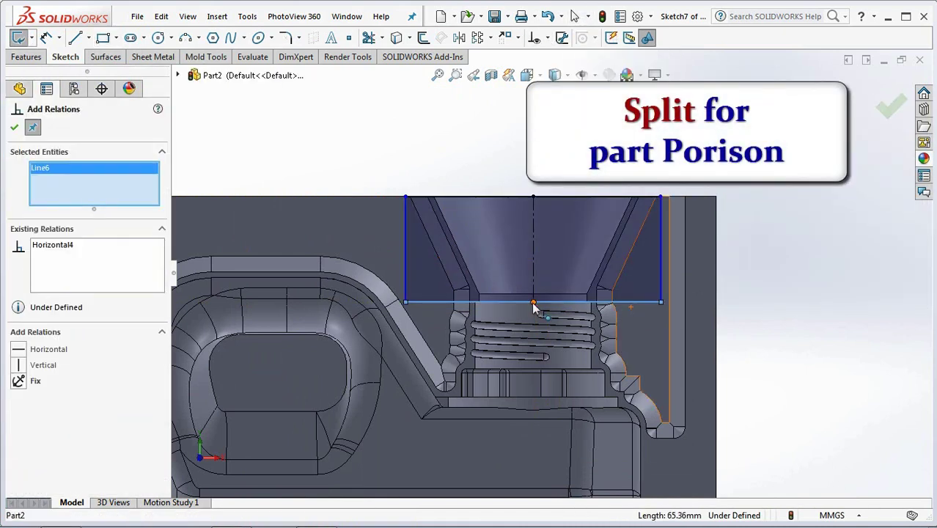
left_click(533, 303)
left_click(19, 350)
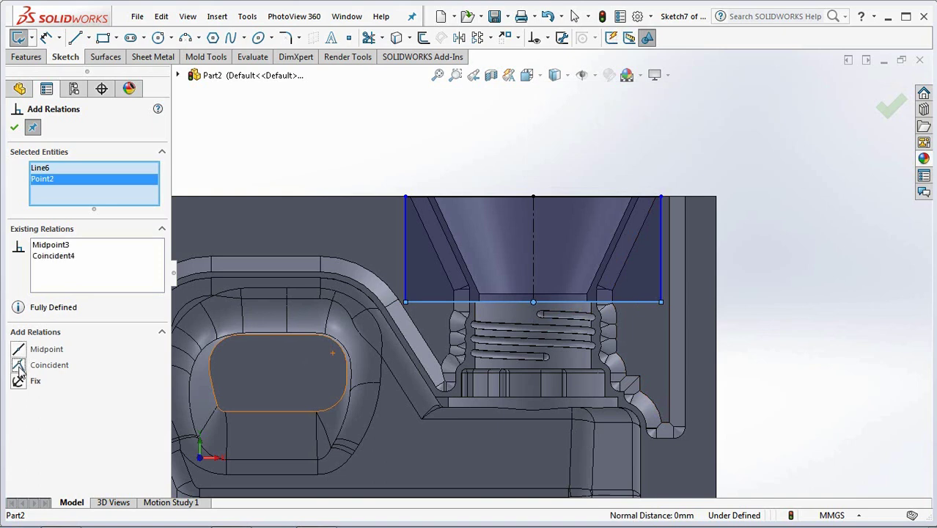
left_click(14, 128)
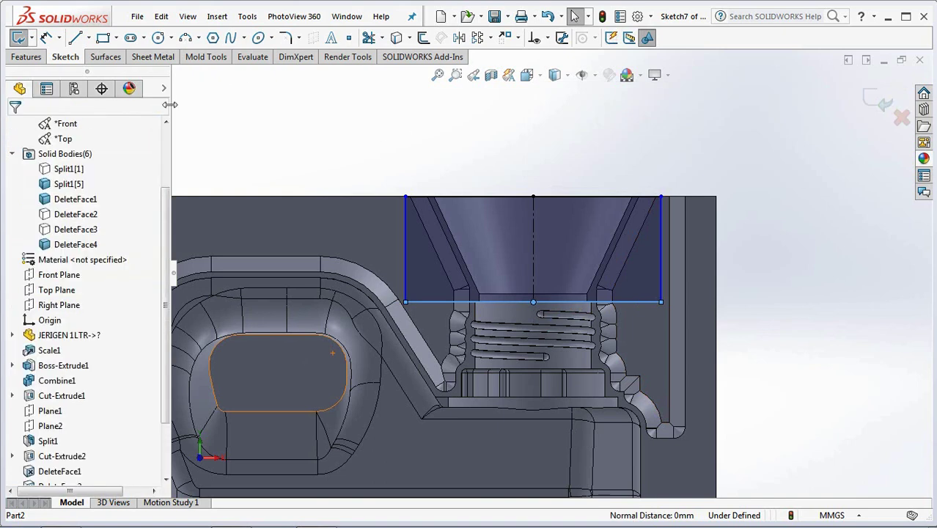
left_click(311, 118)
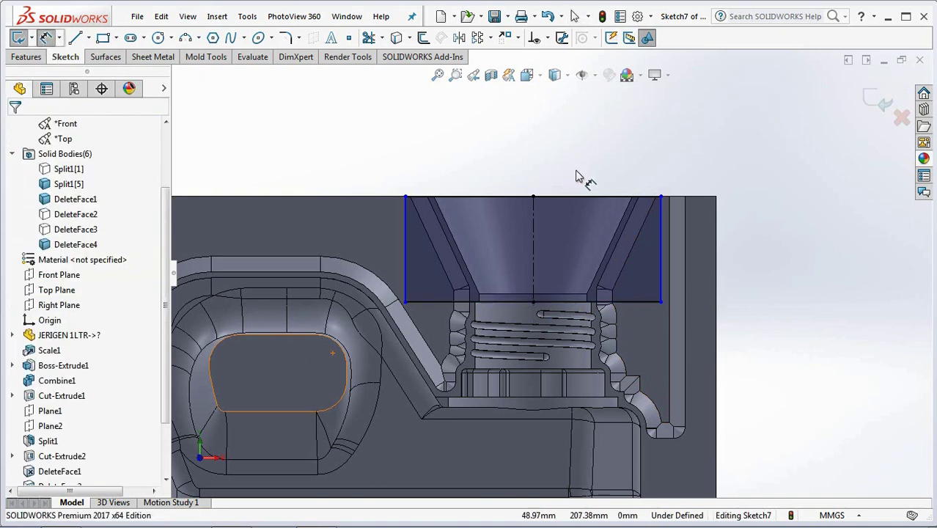
Dimension the rectangle width to 60 mm and exit Sketch7.
left_click(581, 205)
left_click(557, 174)
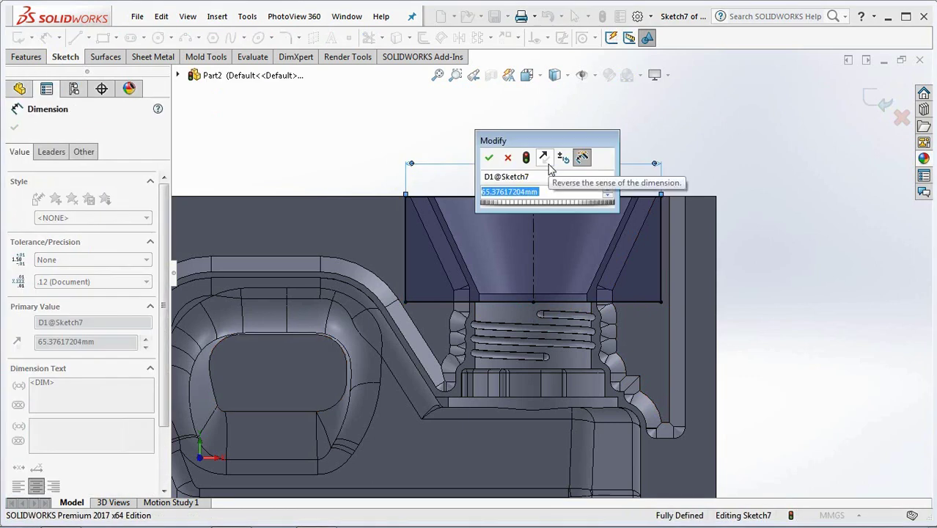
type("60")
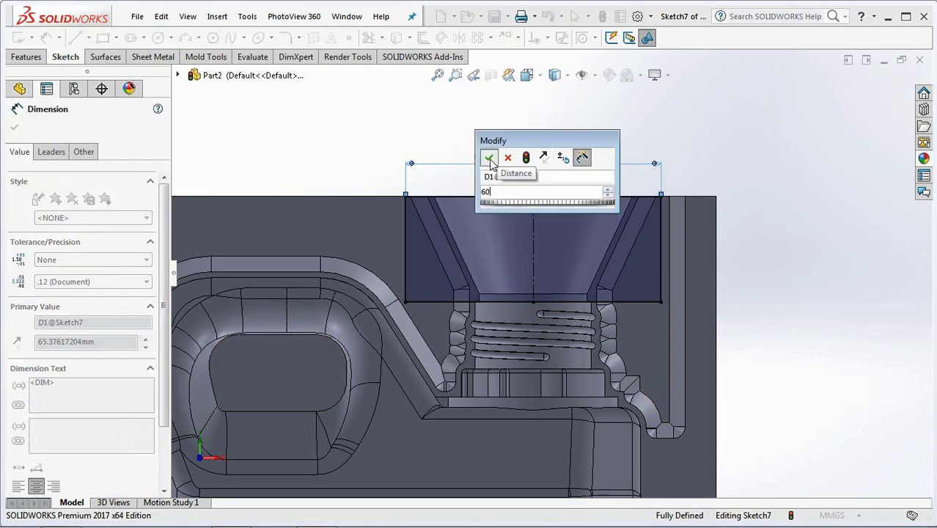
left_click(489, 158)
left_click(737, 176)
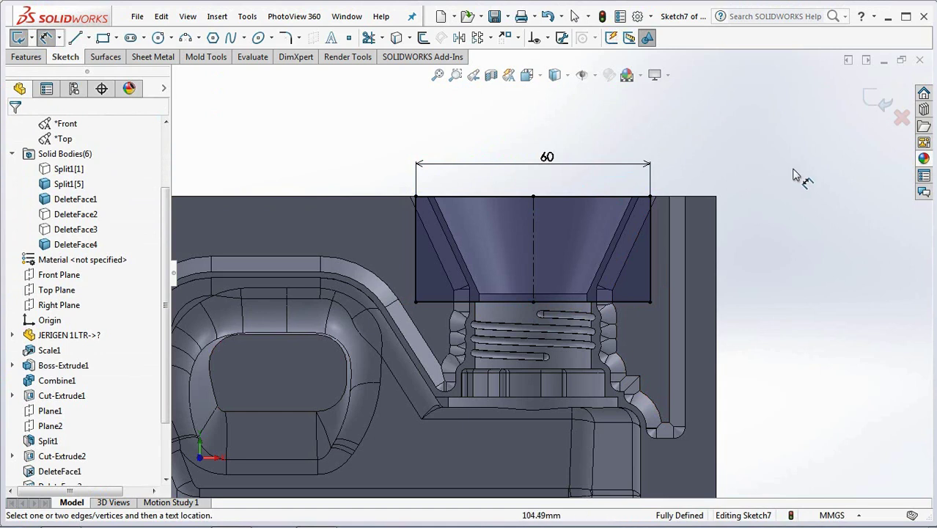
left_click(877, 106)
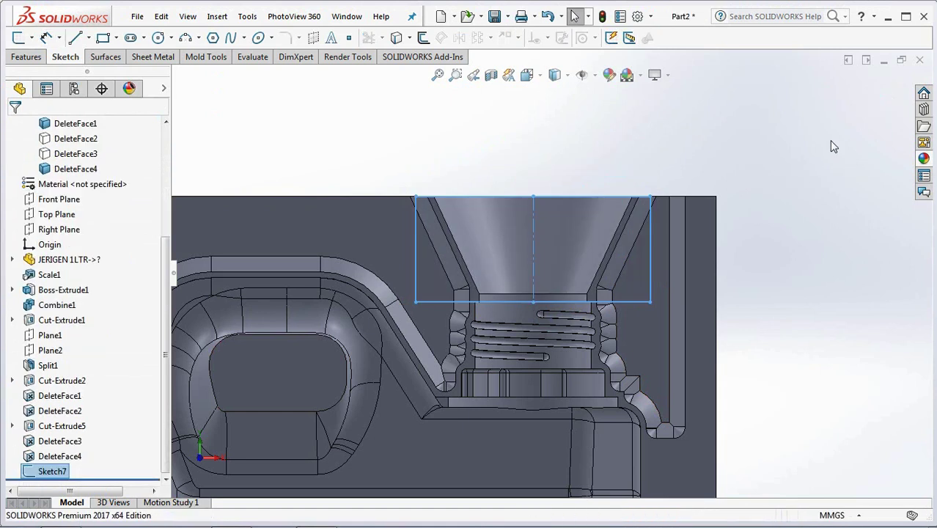
Show the DeleteFace3 body again and hide the orange DeleteFace1 body.
middle_click_drag(831, 146, 778, 206)
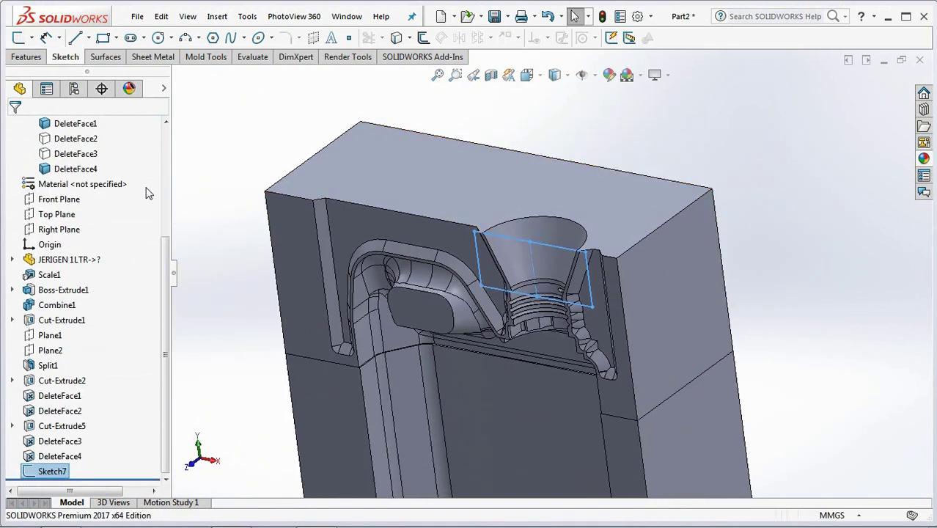
left_click(80, 153)
left_click(88, 132)
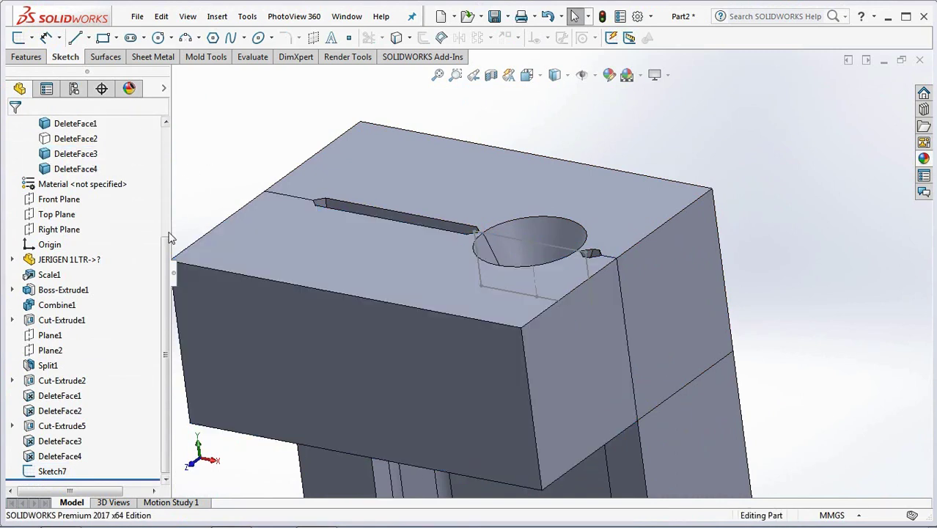
scroll(96, 220, "up", 2)
left_click(74, 184)
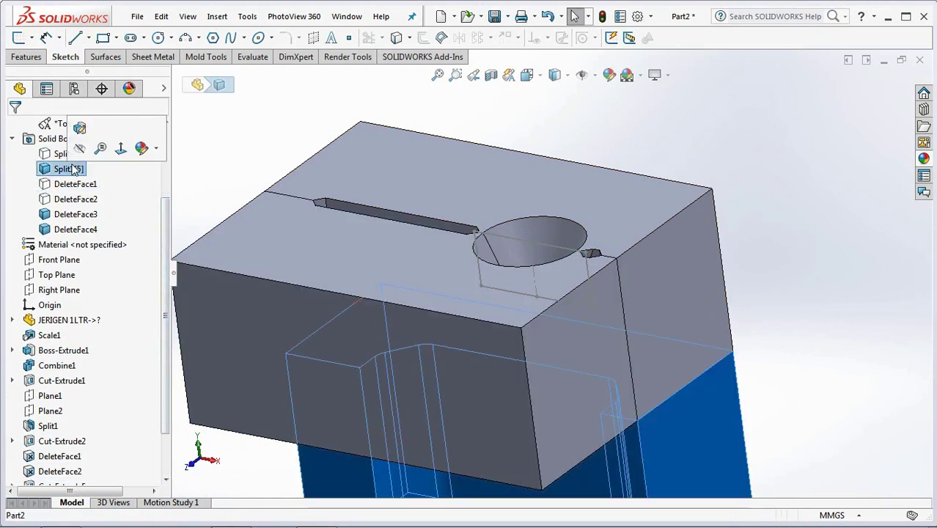
left_click(88, 154)
key("f")
scroll(170, 316, "down", 2)
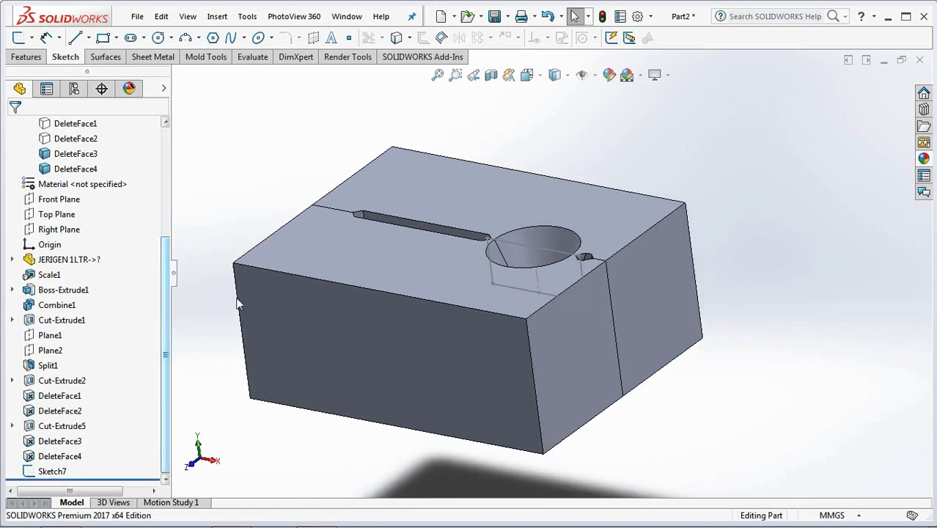
Split the bodies using Sketch7 as the cutting profile, keeping Body 2 and Body 3.
left_click(52, 471)
left_click(26, 56)
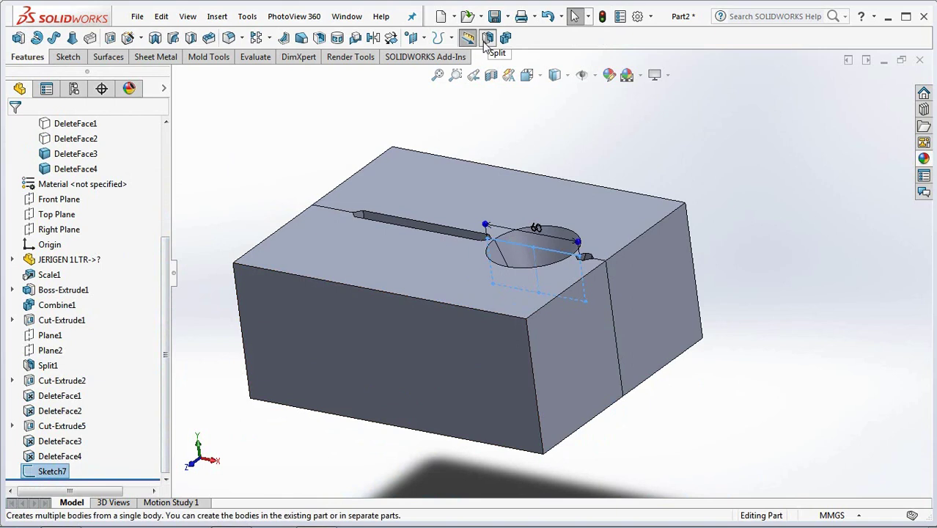
left_click(487, 42)
left_click(80, 330)
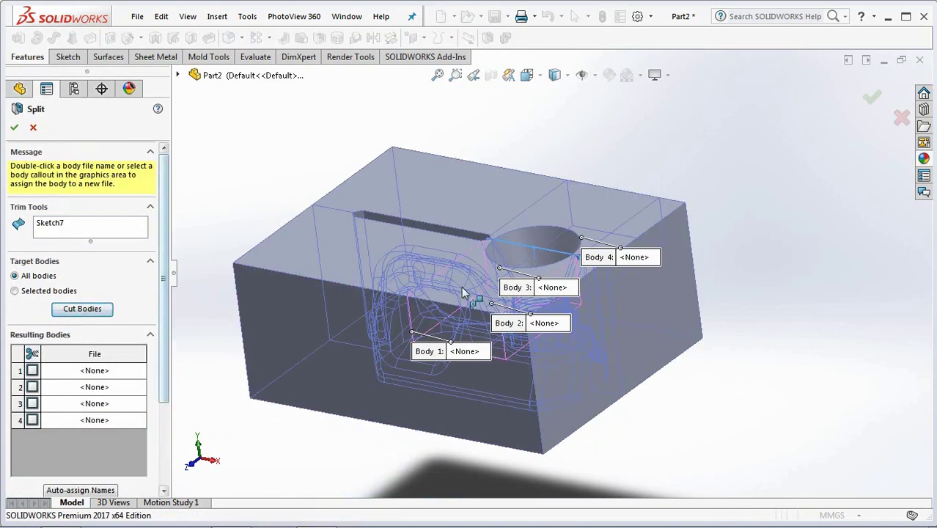
left_click(492, 257)
left_click(489, 209)
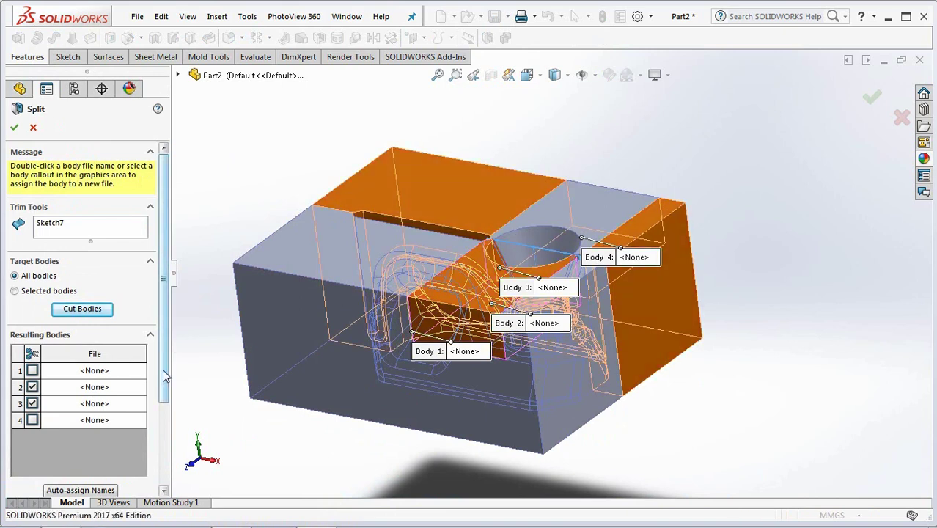
scroll(165, 375, "down", 3)
left_click(11, 128)
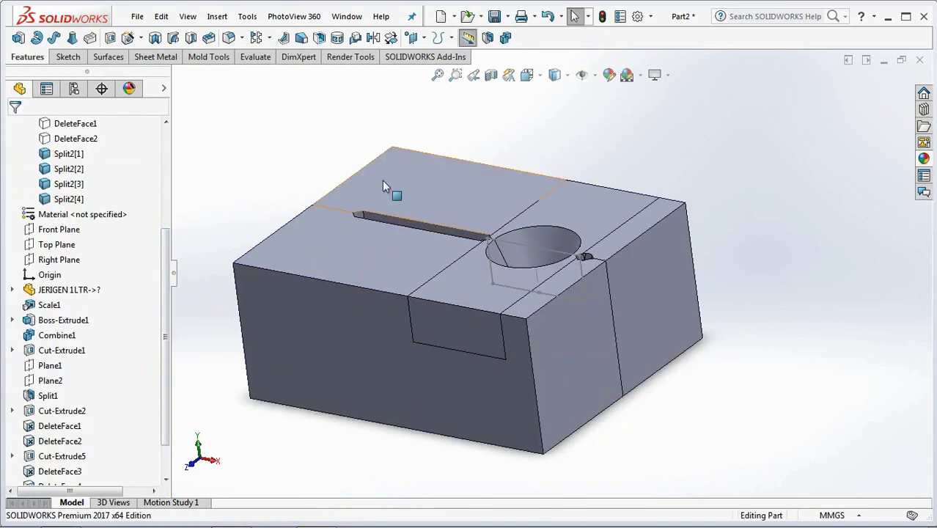
Hide Sketch7 plus the middle and left split blocks, then view the model from the Front.
left_click(503, 240)
left_click(569, 201)
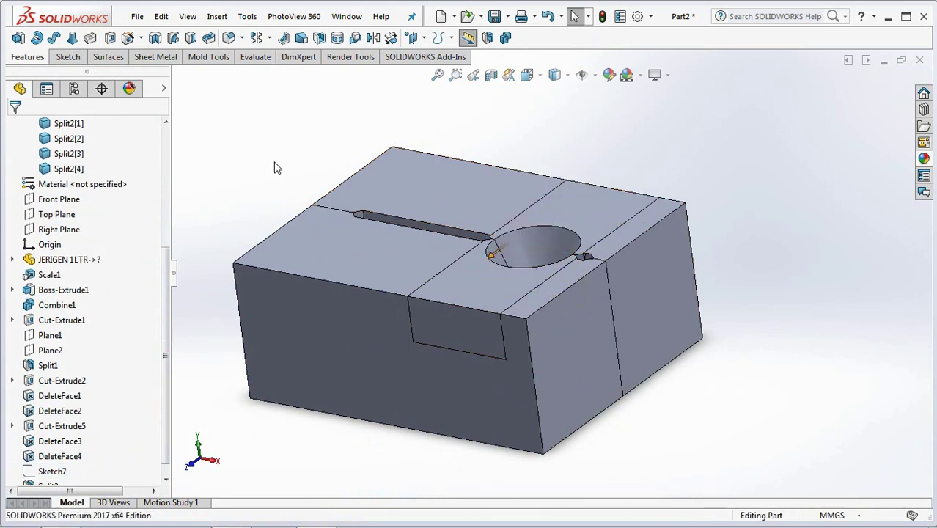
left_click(451, 286)
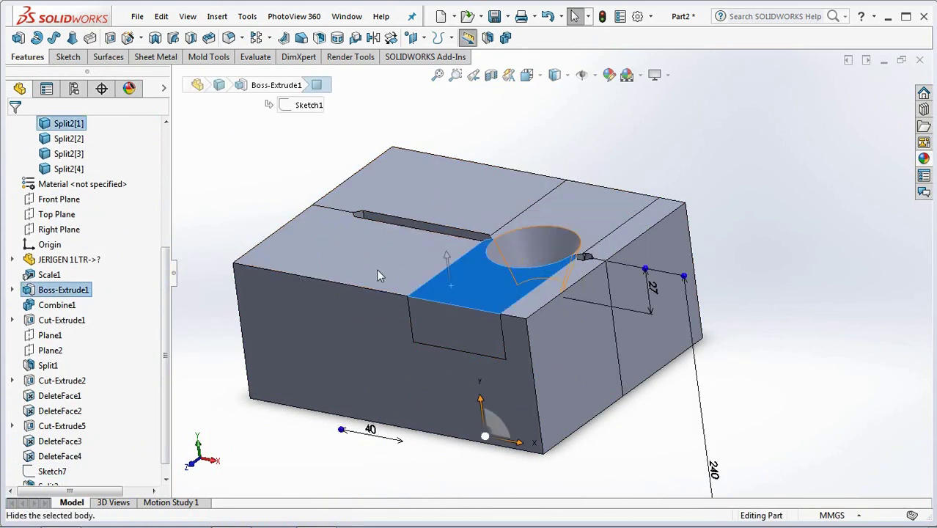
left_click(367, 235)
left_click(460, 228)
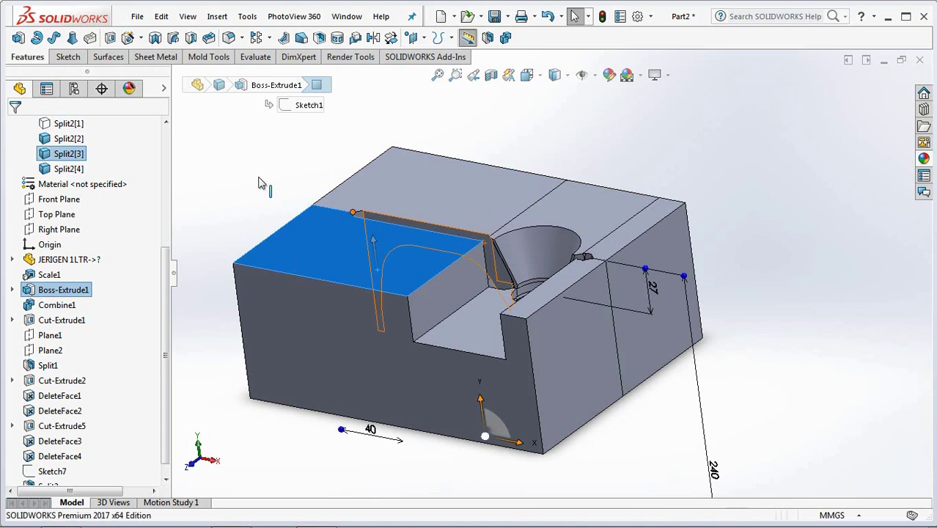
left_click(258, 182)
scroll(167, 250, "up", 4)
left_click(526, 76)
left_click(546, 133)
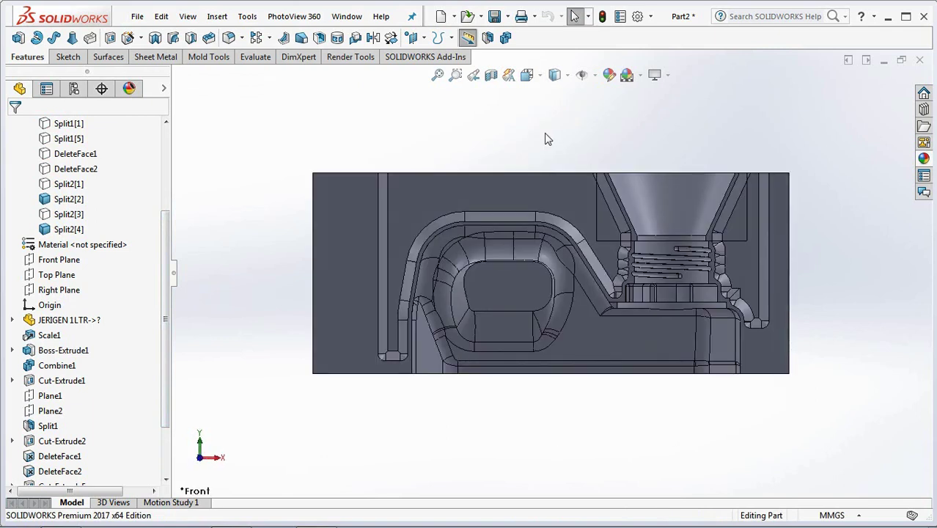
Show the Split1[5] and DeleteFace1 bodies and fit the model in view.
left_click(69, 139)
left_click(88, 118)
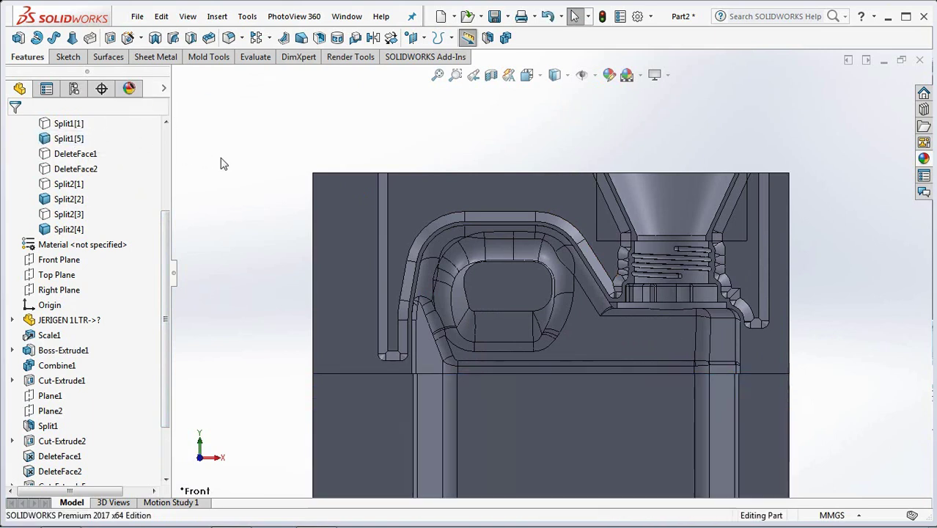
key("f")
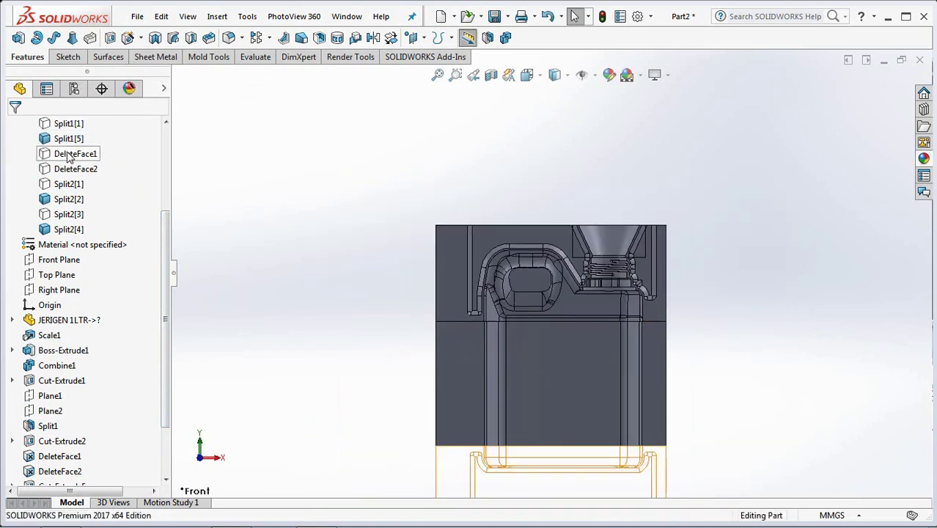
left_click(70, 155)
left_click(88, 132)
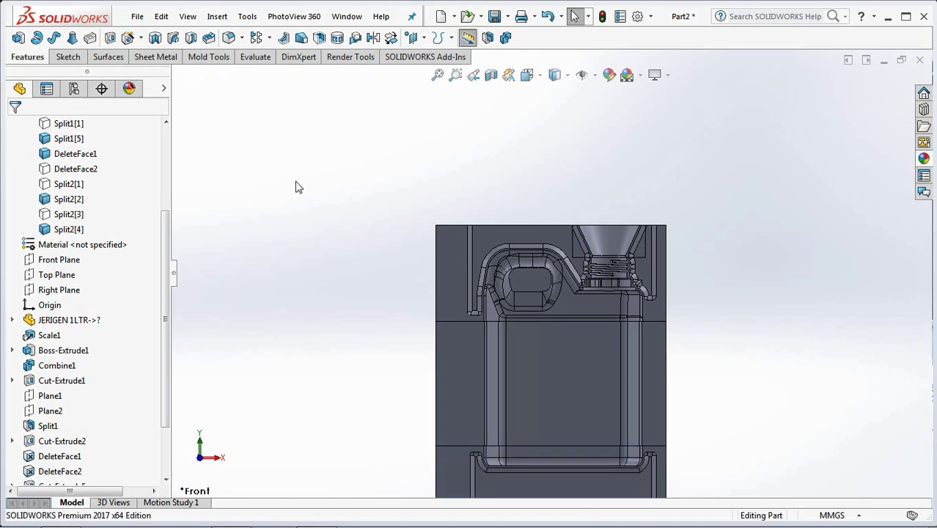
key("f")
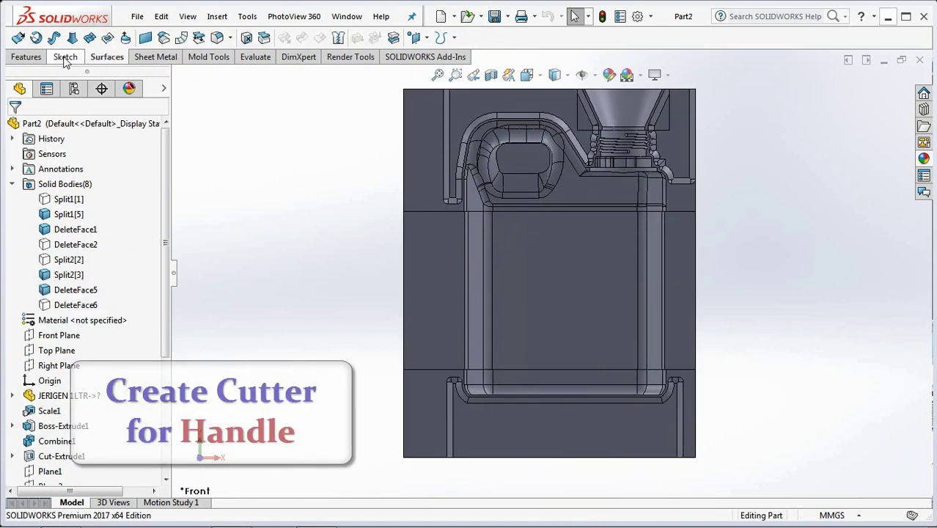
Start a new sketch on the mold's front face.
left_click(31, 38)
left_click(37, 56)
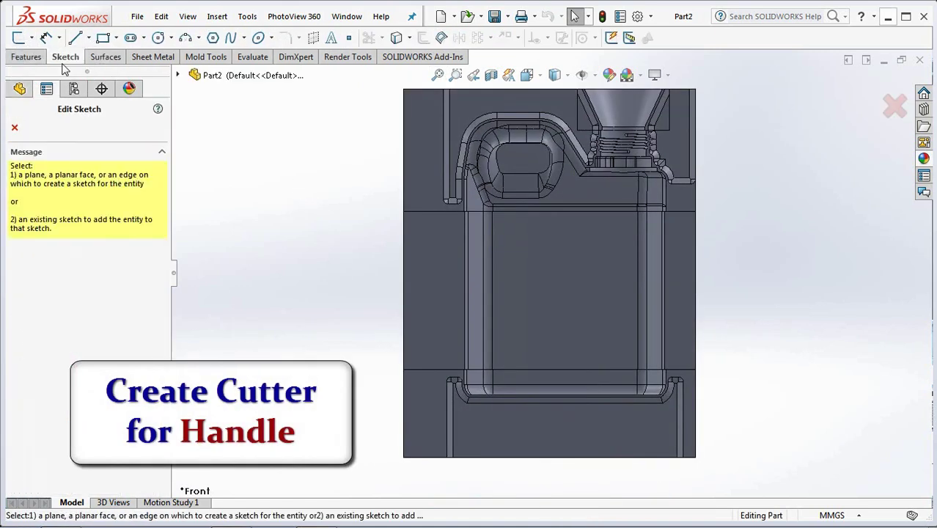
left_click(530, 163)
scroll(529, 157, "down", 3)
scroll(530, 156, "down", 2)
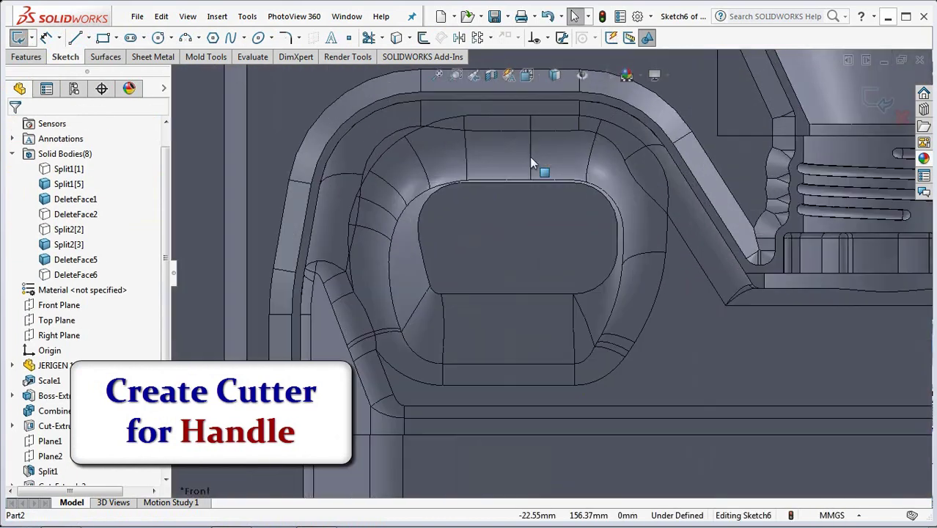
Offset the handle opening's edge loop 1.50 mm inward with Reverse checked.
left_click(424, 39)
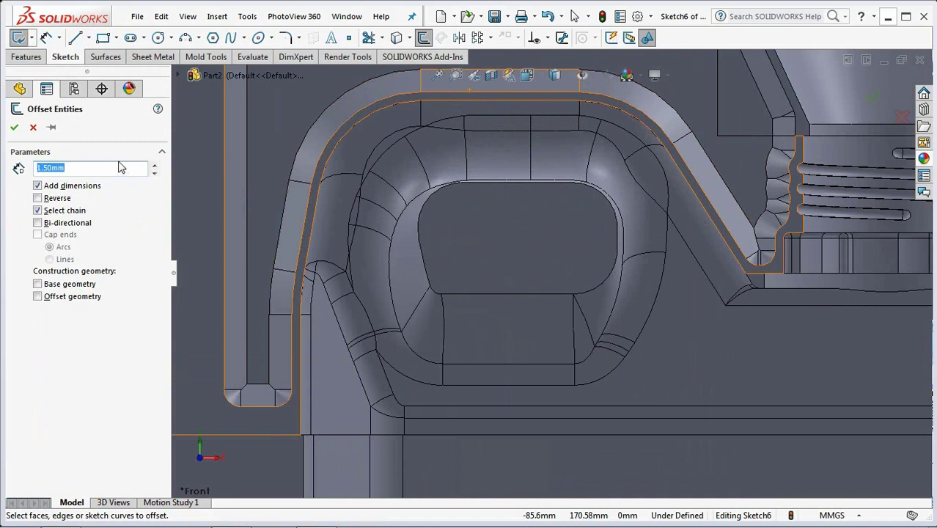
left_click(480, 194)
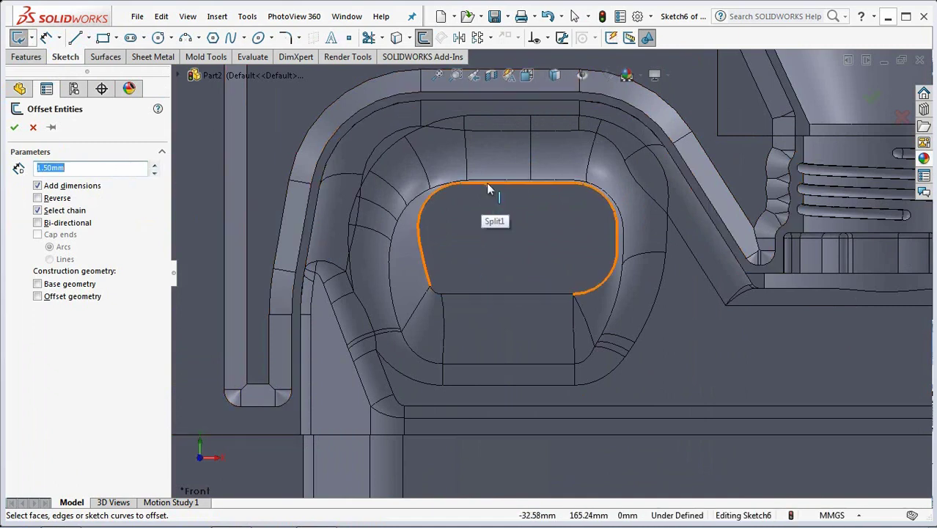
left_click(487, 184)
left_click(39, 199)
left_click(534, 293)
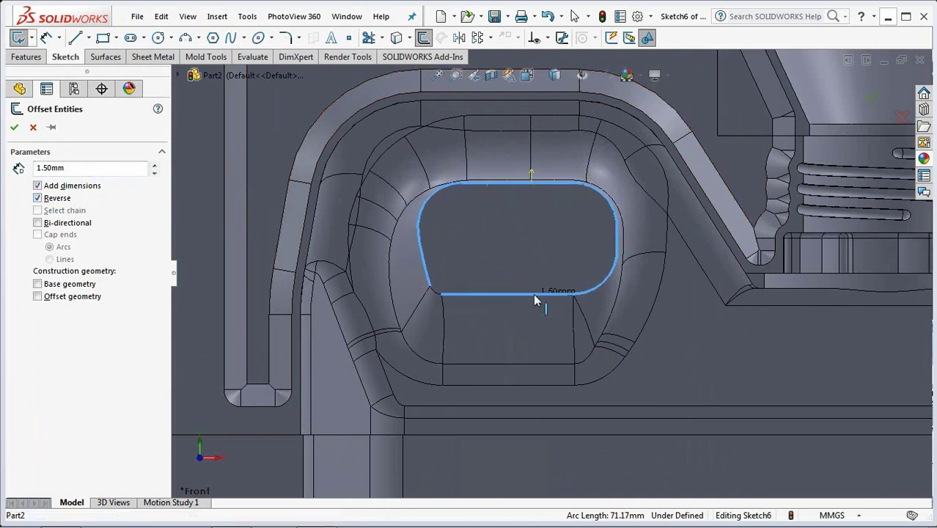
left_click(534, 297)
scroll(496, 285, "down", 2)
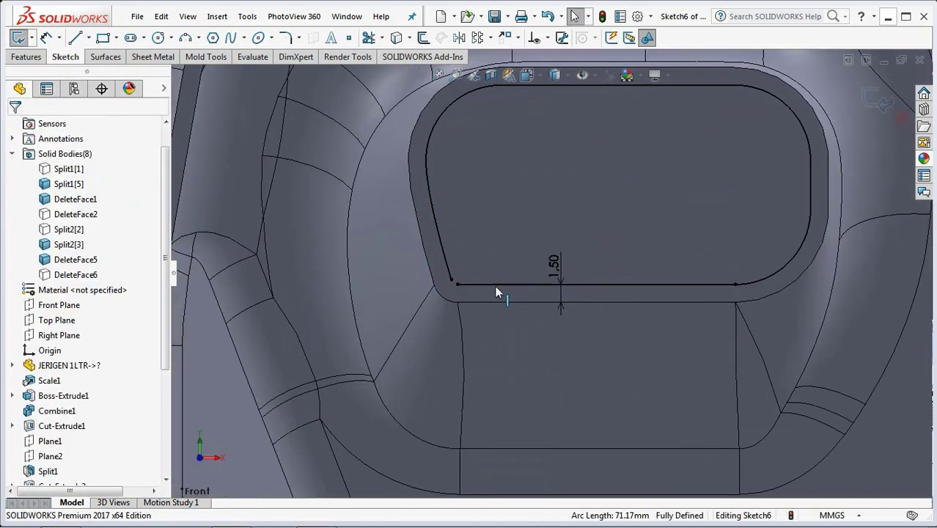
scroll(496, 285, "down", 3)
scroll(495, 286, "down", 2)
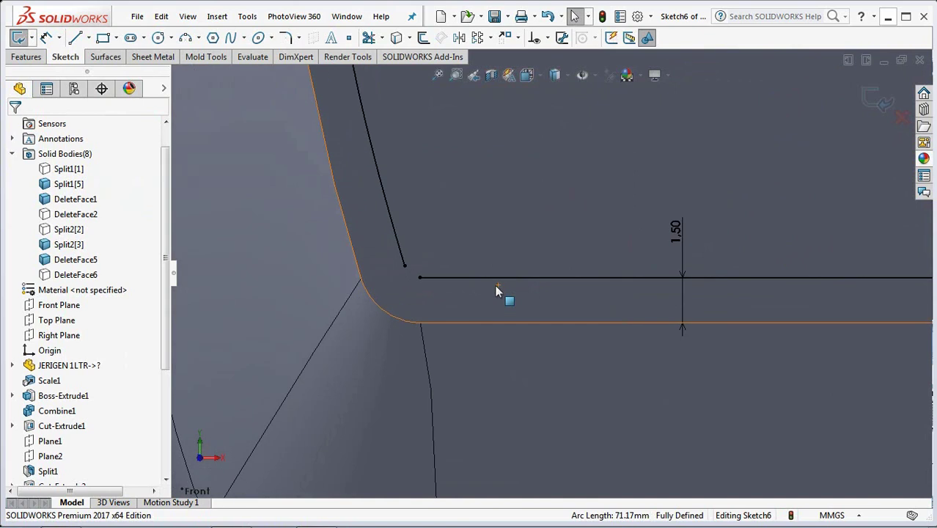
Draw a three-point arc at the bottom-left corner, tangent to the curved edge and straight line.
left_click(185, 37)
left_click(396, 236)
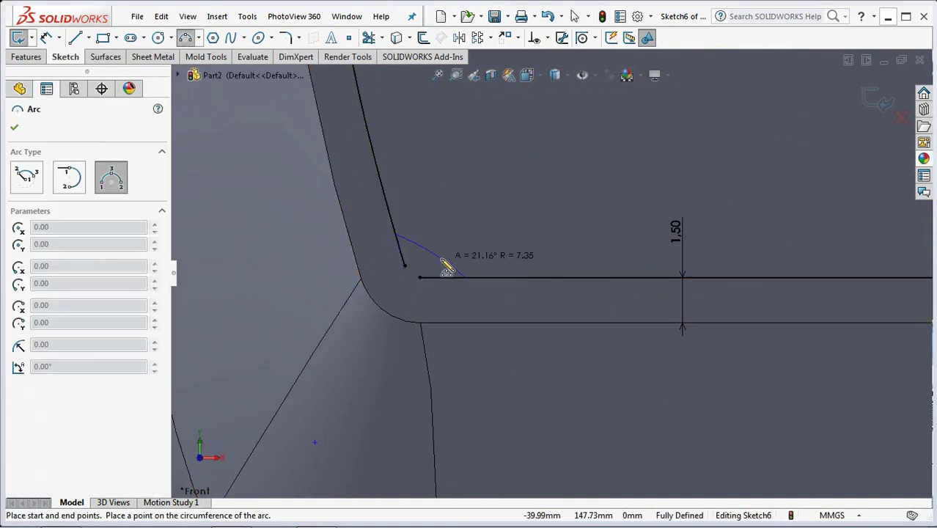
left_click(464, 277)
left_click(451, 220)
left_click(546, 39)
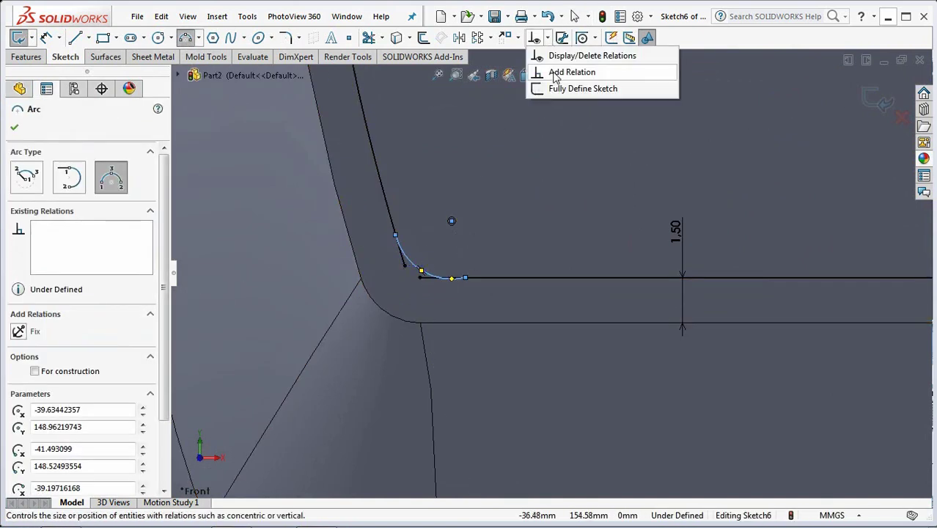
left_click(565, 71)
left_click(387, 204)
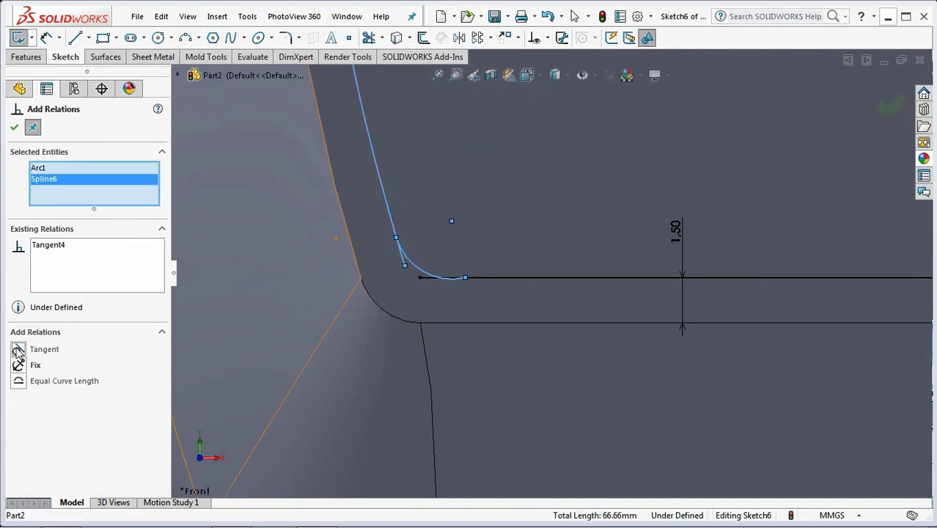
left_click(523, 277)
left_click(417, 268)
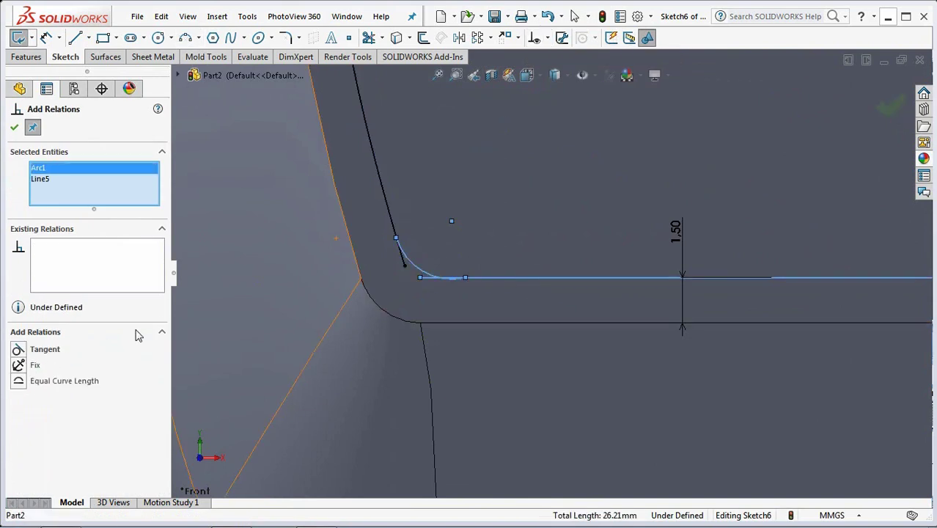
left_click(14, 127)
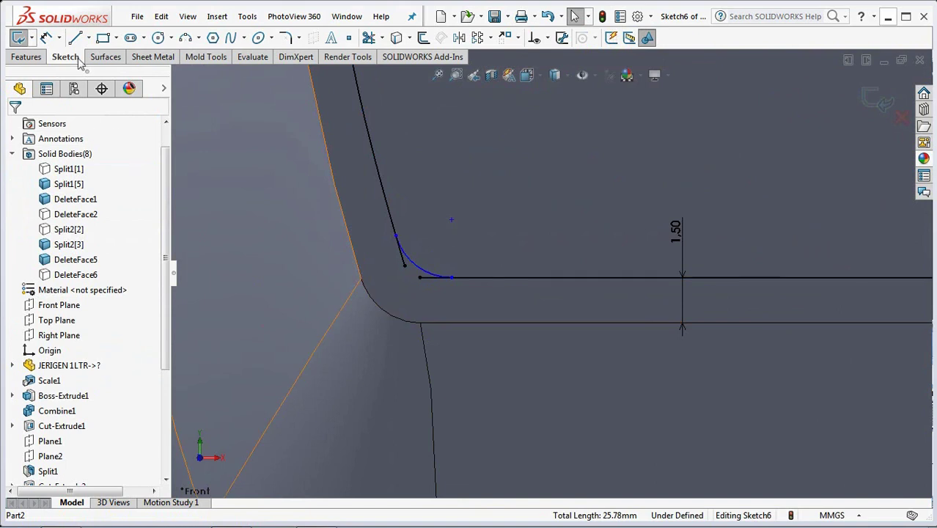
Dimension the arc radius to 3 mm, trim the overhanging line end, and exit Sketch6.
left_click(419, 266)
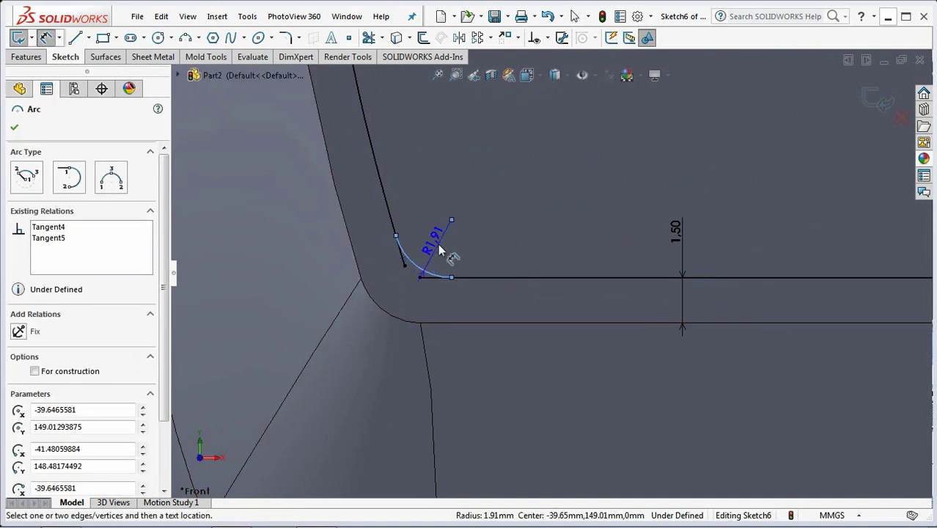
left_click(444, 254)
type("3")
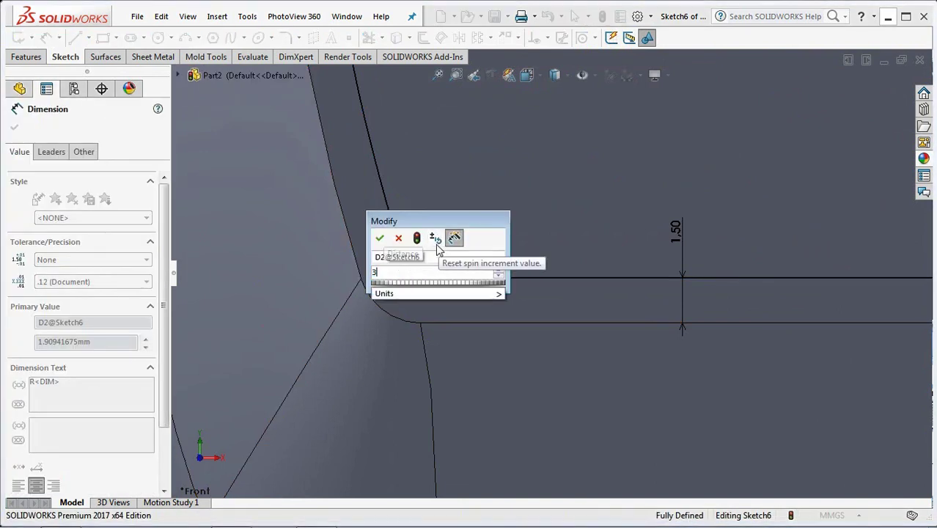
left_click(379, 238)
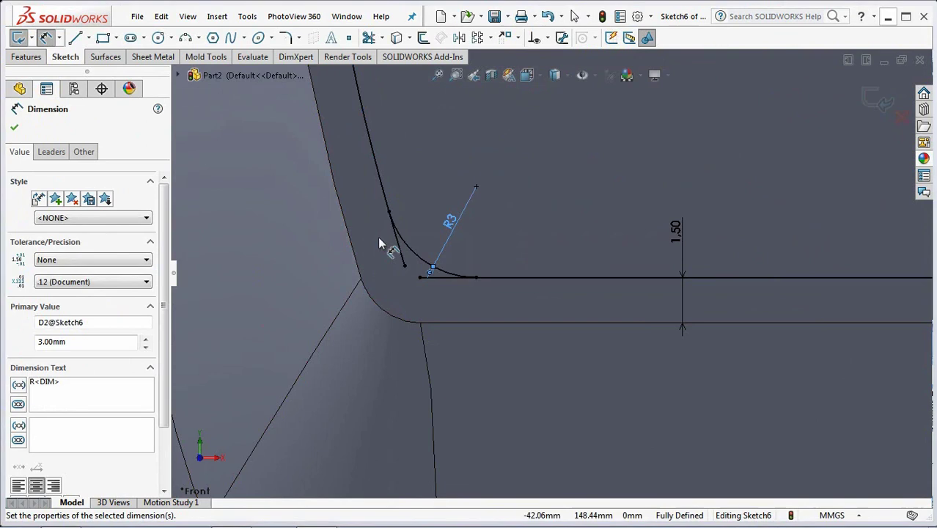
left_click(369, 38)
left_click(437, 278)
scroll(438, 278, "up", 5)
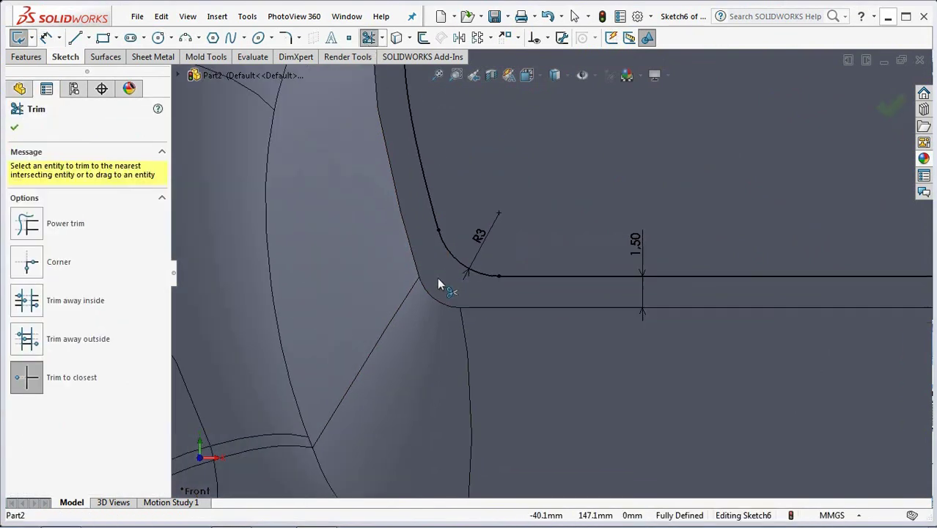
left_click(889, 106)
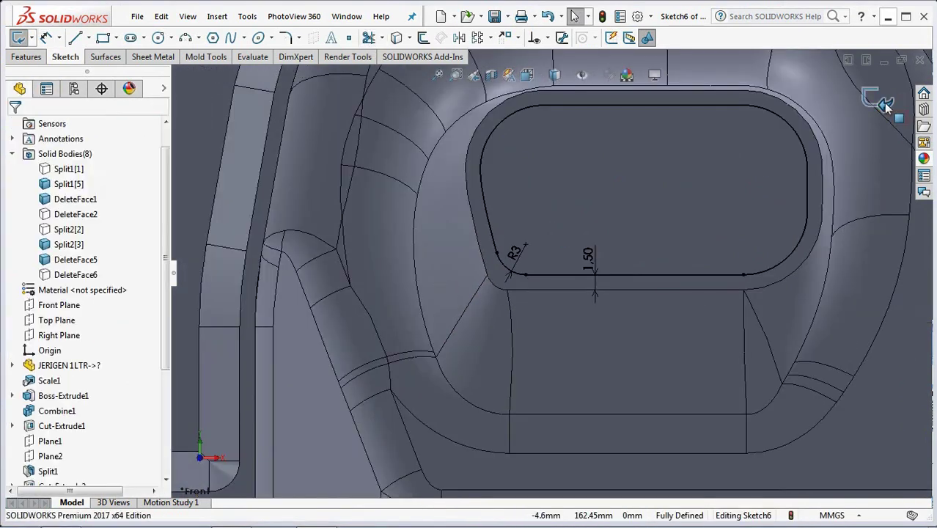
left_click(885, 106)
Extruded-cut Sketch6 Mid Plane 8 mm with a 45° inward draft.
scroll(684, 189, "up", 3)
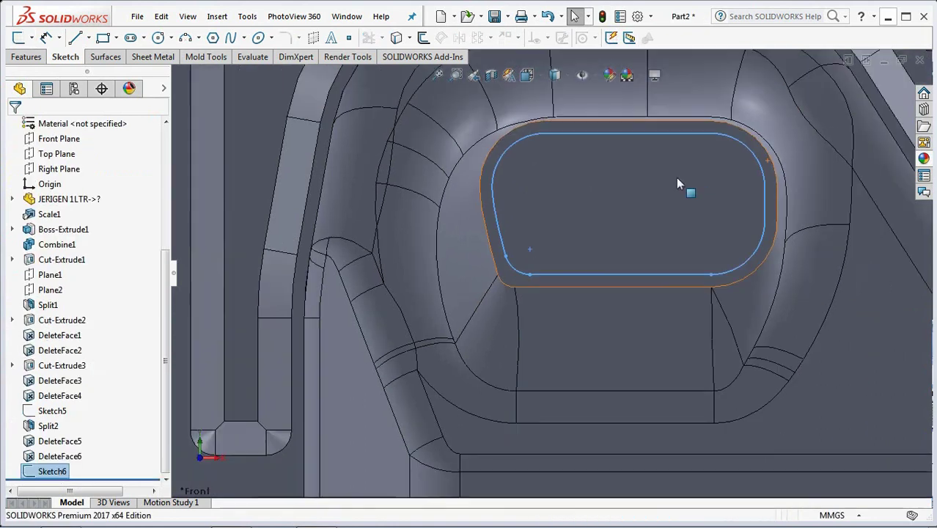
scroll(663, 201, "up", 2)
middle_click_drag(662, 201, 629, 233)
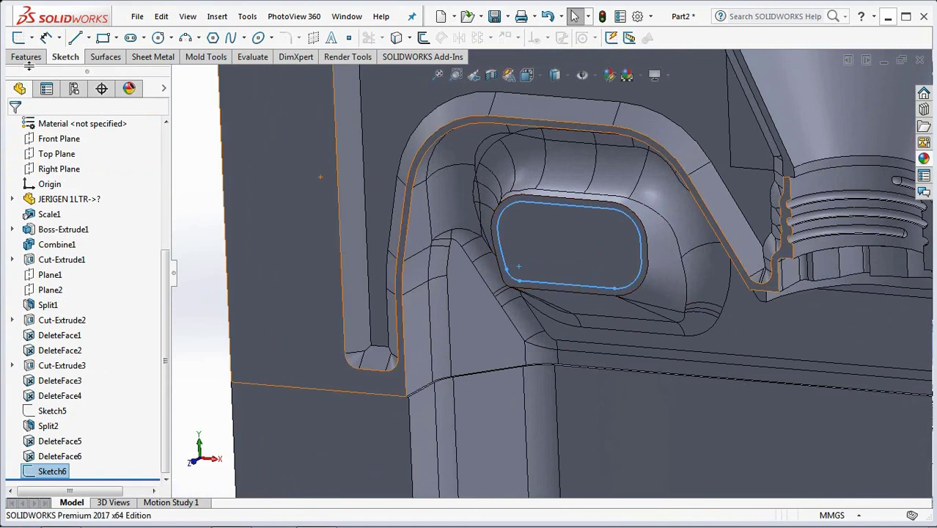
left_click(25, 57)
left_click(111, 39)
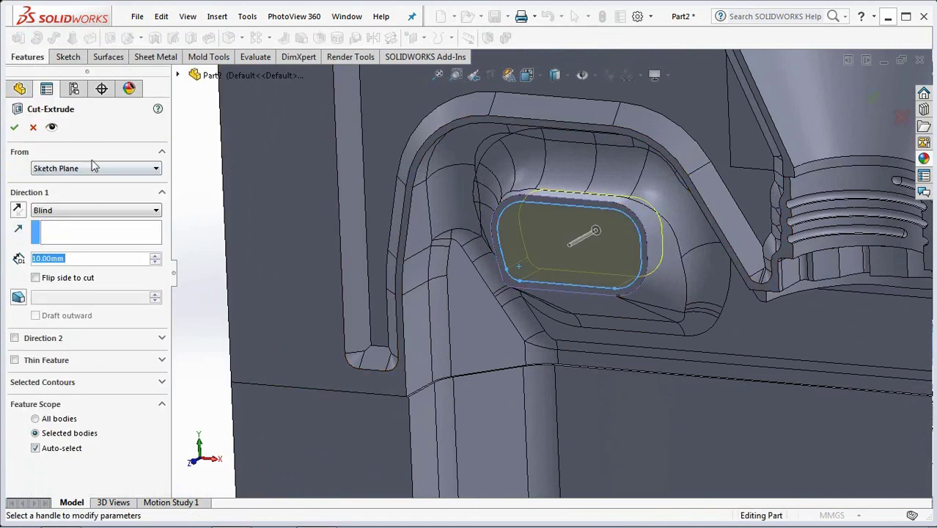
left_click(99, 212)
left_click(104, 292)
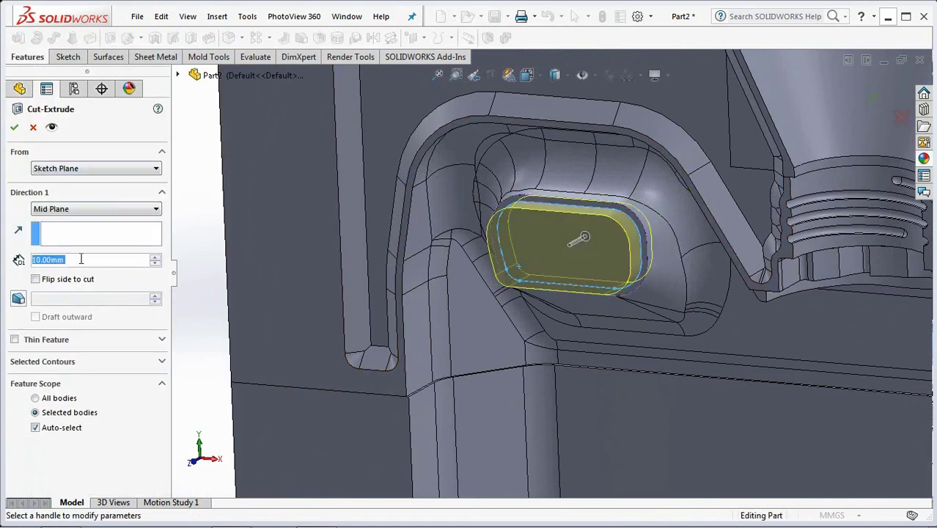
type("8")
key("Return")
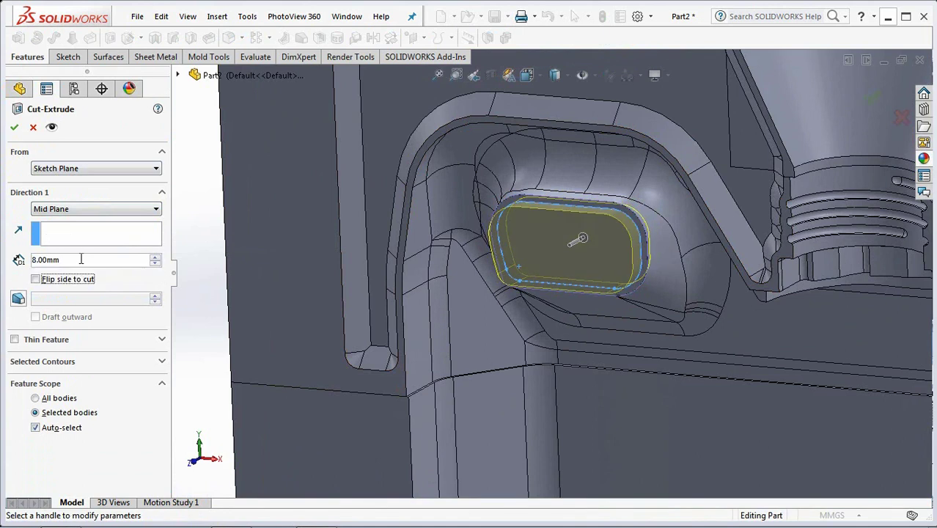
left_click(16, 300)
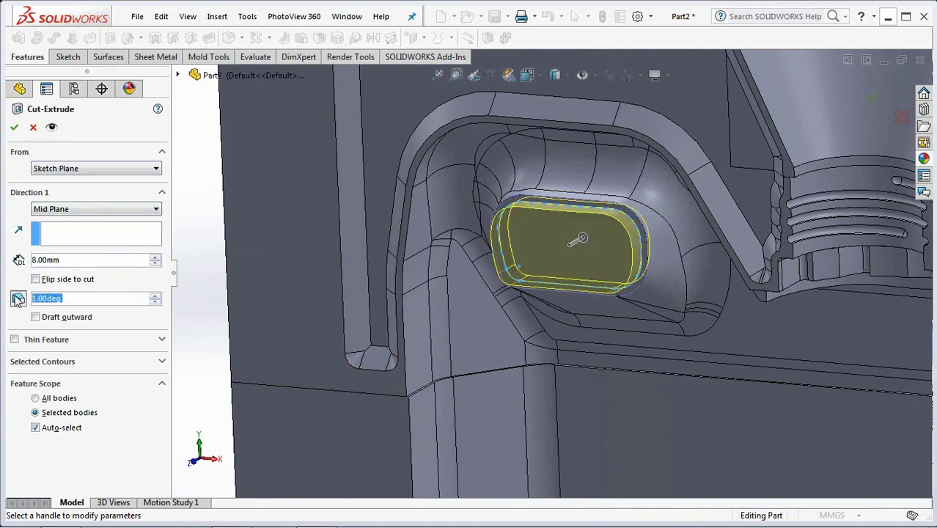
type("45")
key("Return")
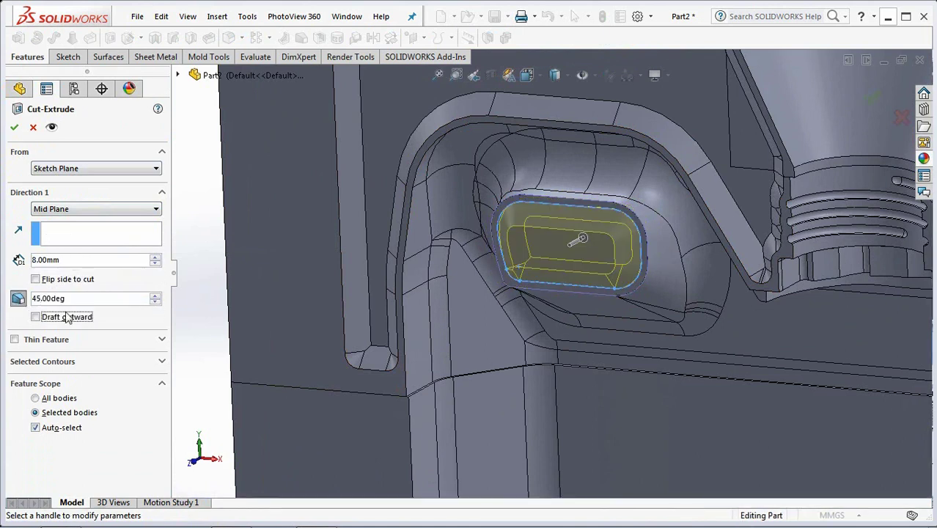
left_click(44, 316)
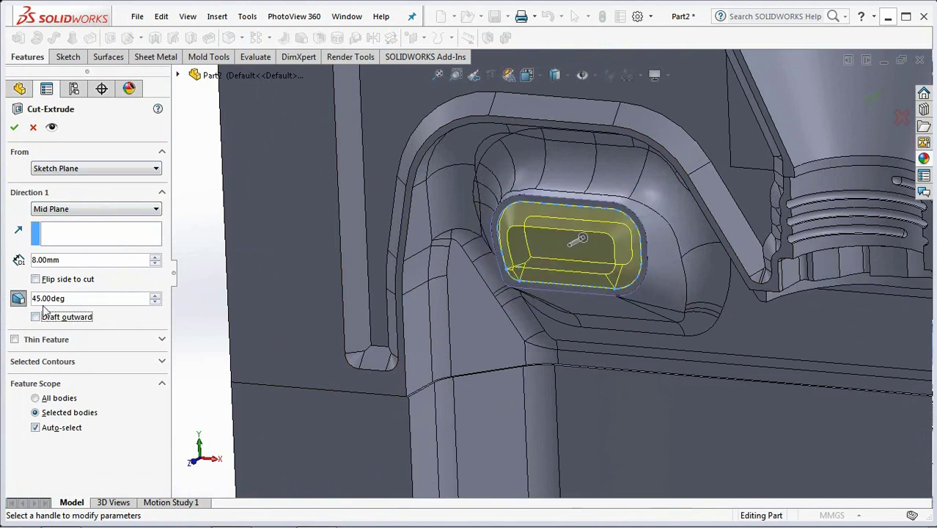
Limit the cut to the DeleteFace6 and DeleteFace5 bodies instead of auto-select, and accept.
left_click(35, 427)
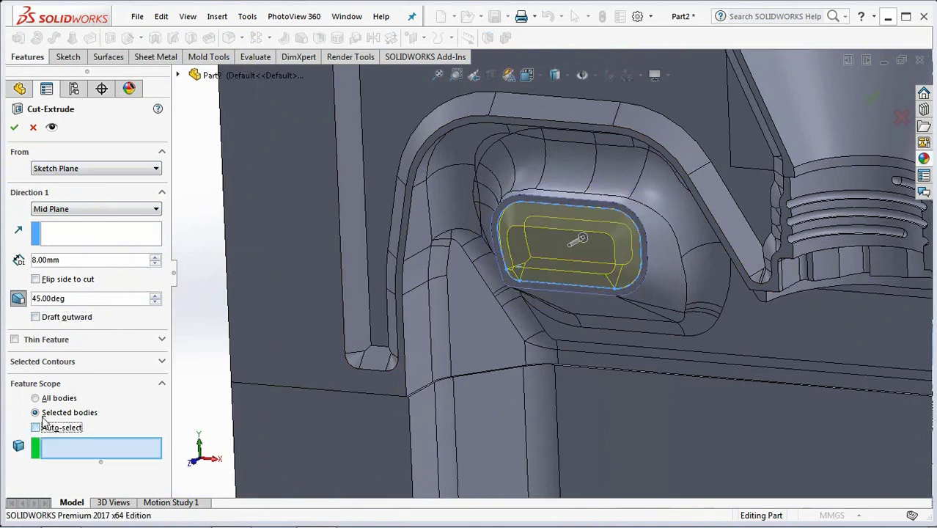
left_click(176, 75)
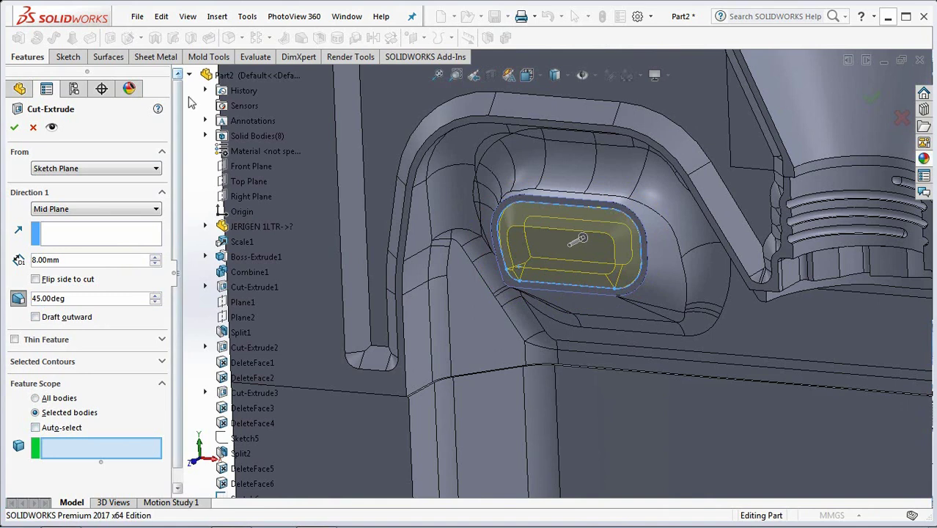
left_click(206, 136)
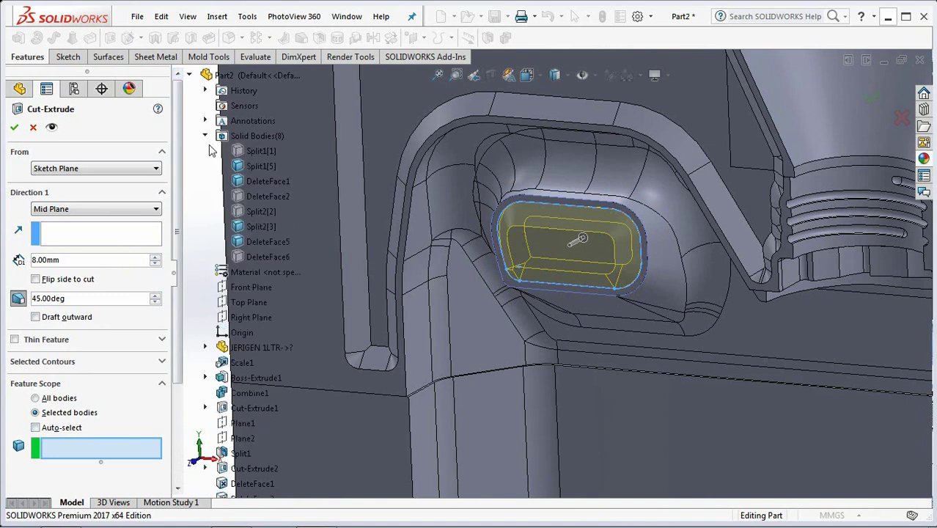
left_click(239, 257)
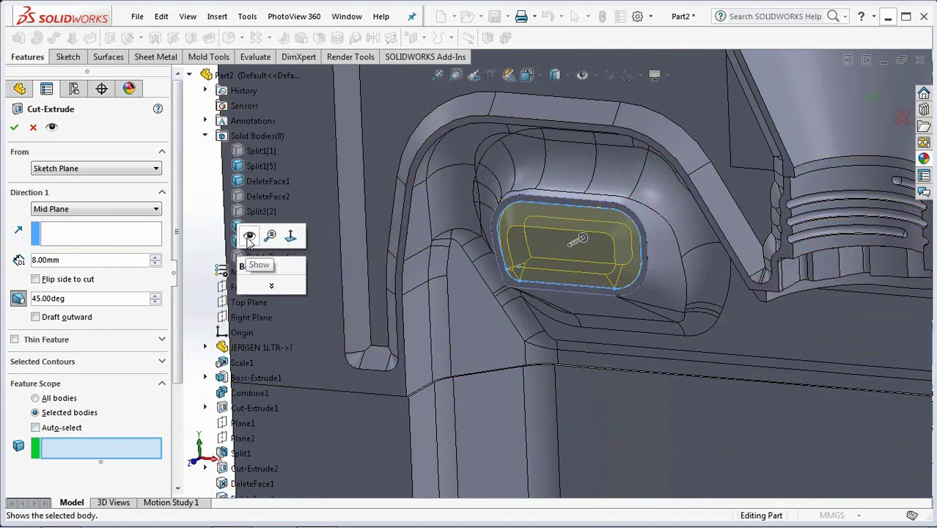
left_click(246, 236)
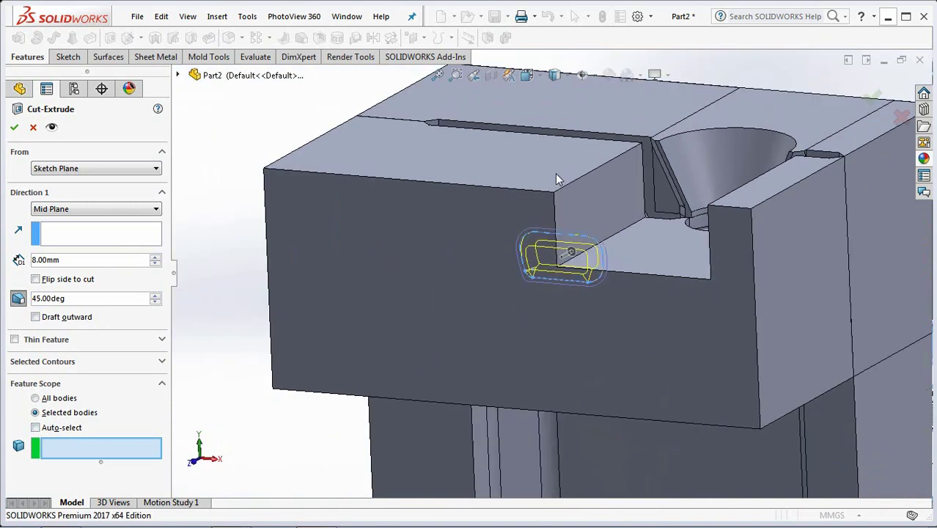
left_click(572, 118)
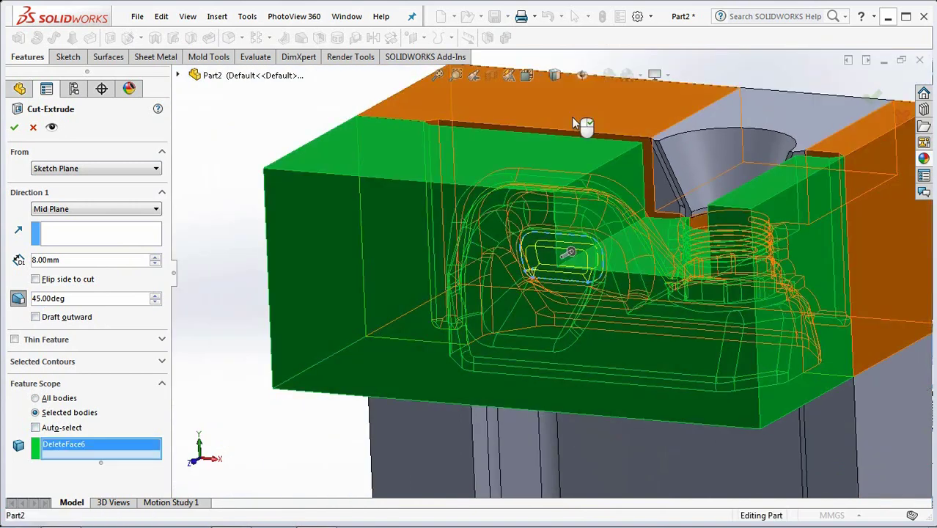
left_click(572, 118)
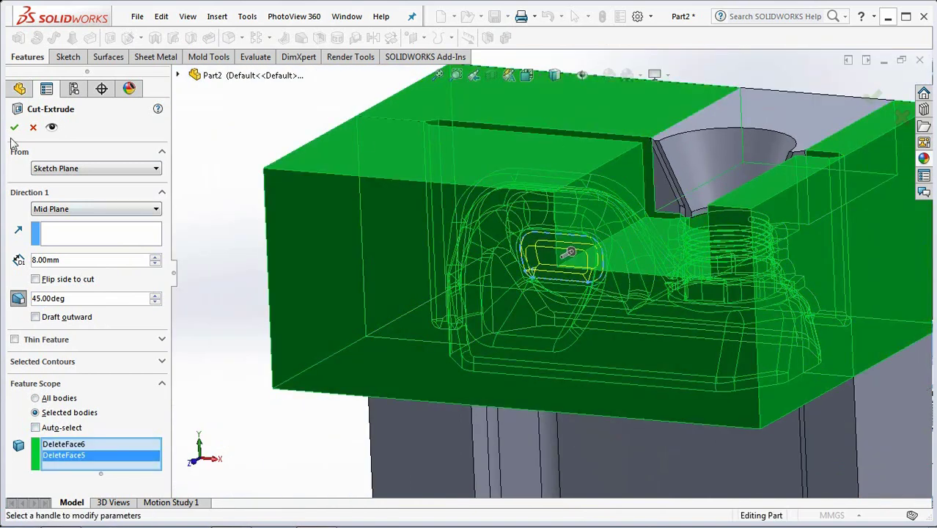
left_click(14, 127)
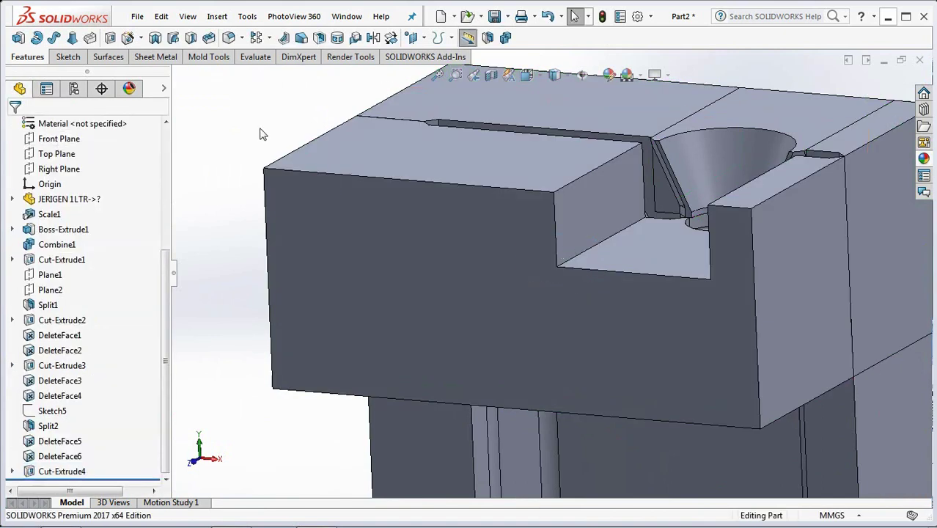
Hide the front mold block to reveal the cavity inside.
left_click(400, 167)
left_click(480, 131)
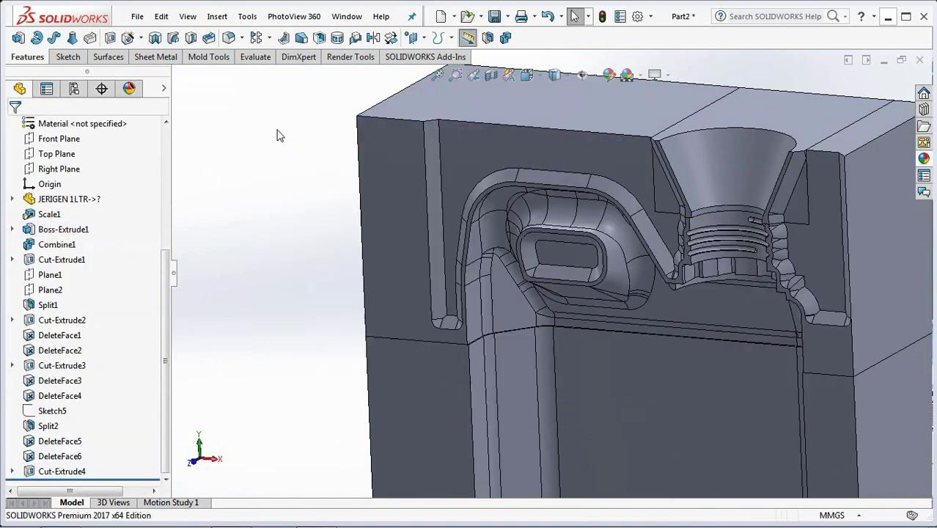
scroll(579, 259, "down", 2)
scroll(579, 260, "down", 1)
scroll(580, 260, "up", 2)
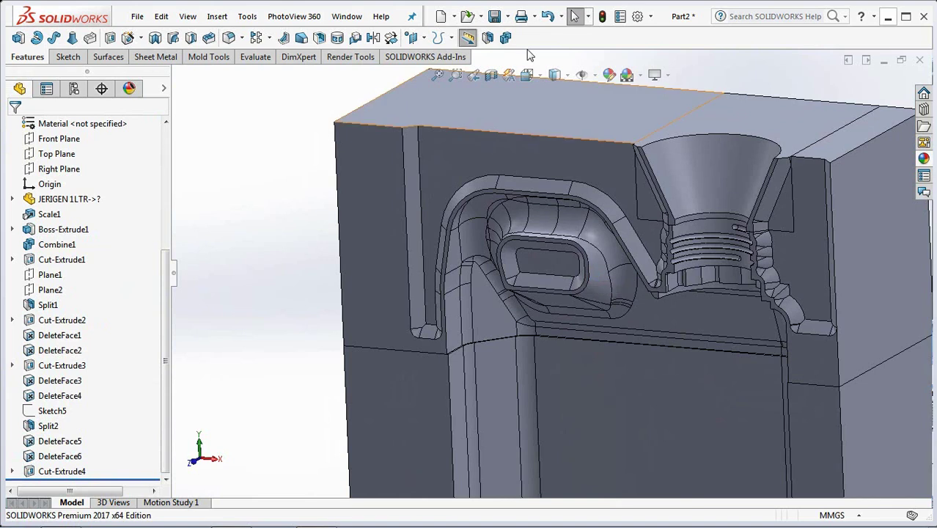
Restore the hidden block and orbit around the mold blocks to inspect the inner cavity.
left_click(547, 16)
left_click(543, 110)
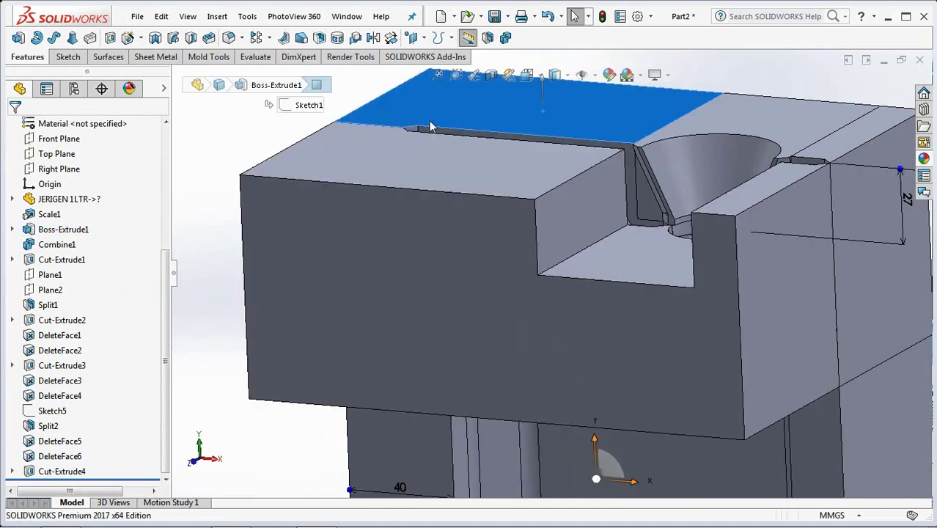
left_click(261, 157)
mouse_move(261, 156)
middle_mouse_down()
mouse_move(518, 224)
mouse_move(478, 253)
middle_mouse_up()
scroll(762, 258, "down", 3)
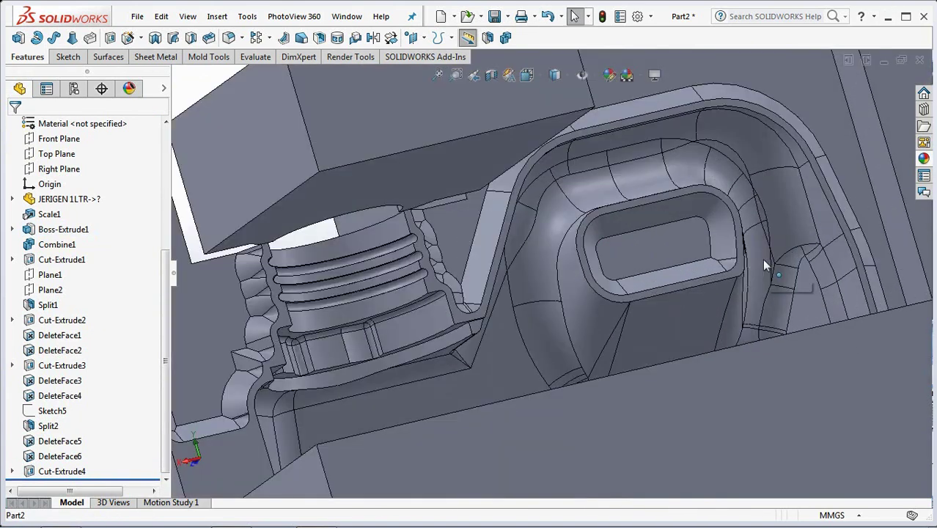
scroll(690, 262, "down", 1)
scroll(712, 283, "up", 4)
mouse_move(711, 283)
middle_mouse_down()
mouse_move(620, 295)
mouse_move(680, 278)
mouse_move(654, 299)
mouse_move(671, 278)
mouse_move(673, 298)
mouse_move(668, 292)
middle_mouse_up()
scroll(620, 295, "down", 3)
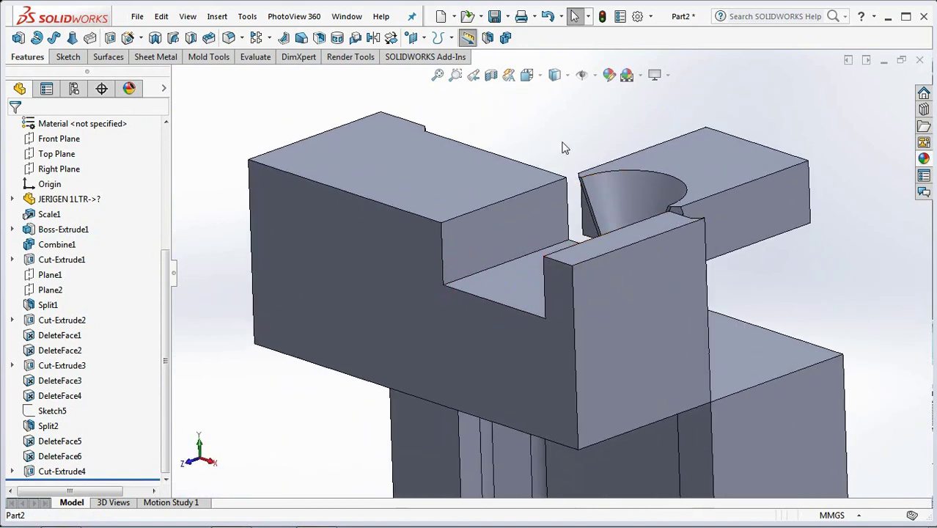
Hide the left mold block and show the whole mold half face-on in Front view.
left_click(445, 157)
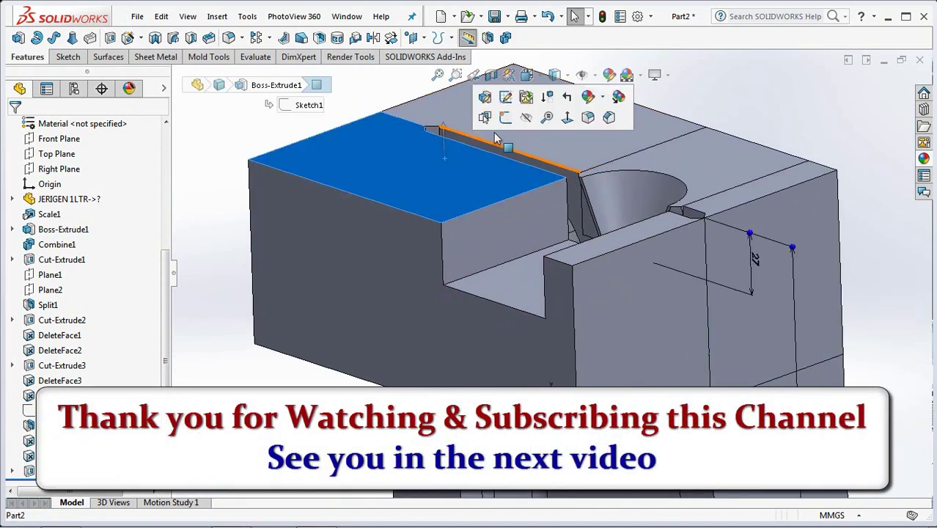
left_click(504, 120)
key("f")
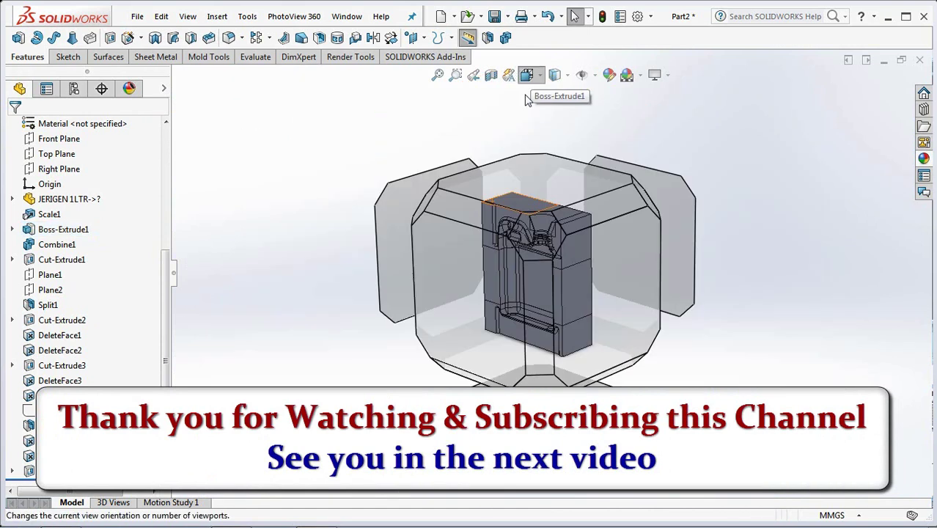
key("ctrl+1")
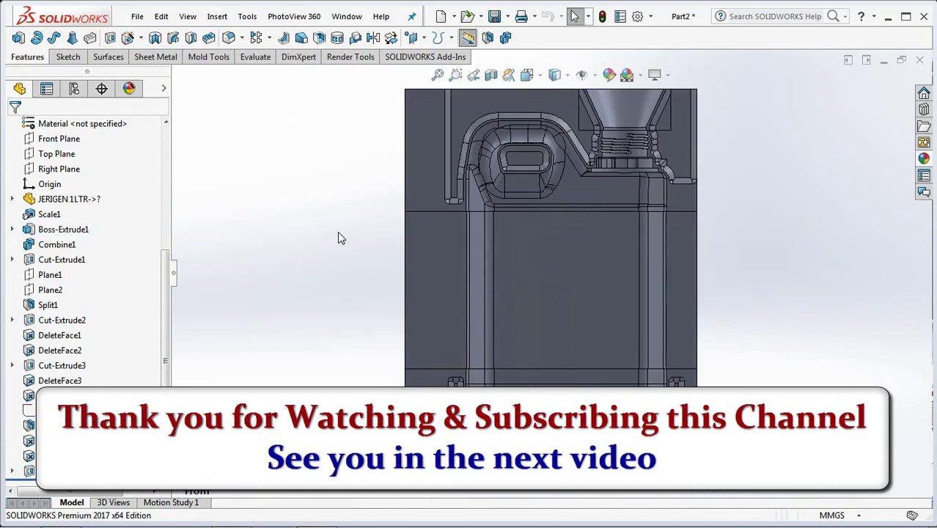